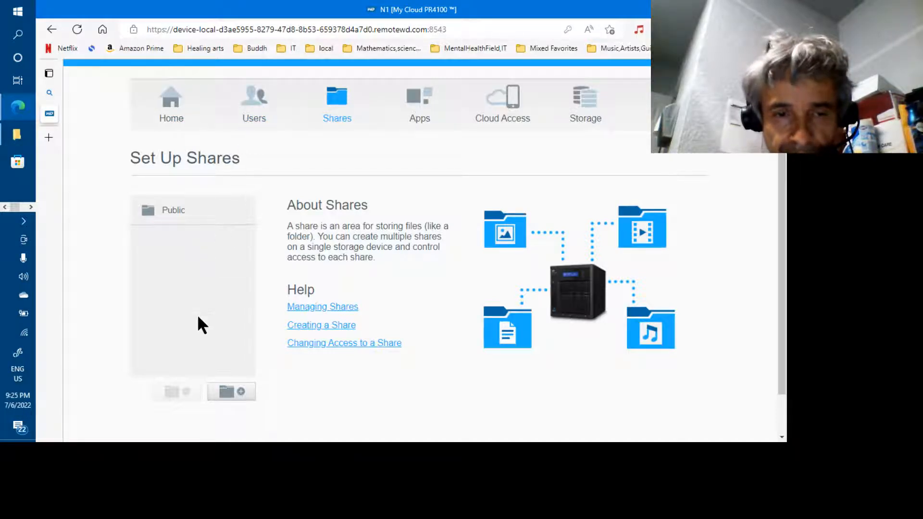
Step: Open the local network users settings and display the existing administrator account's profile
{"action": "left_click", "coordinate": [256, 110]}
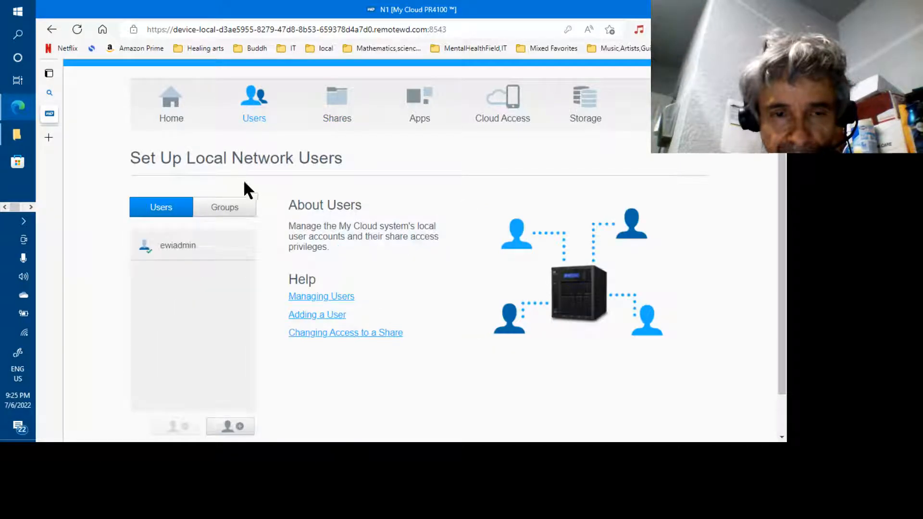
{"action": "scroll", "coordinate": [279, 380], "scroll_direction": "down", "scroll_amount": 1}
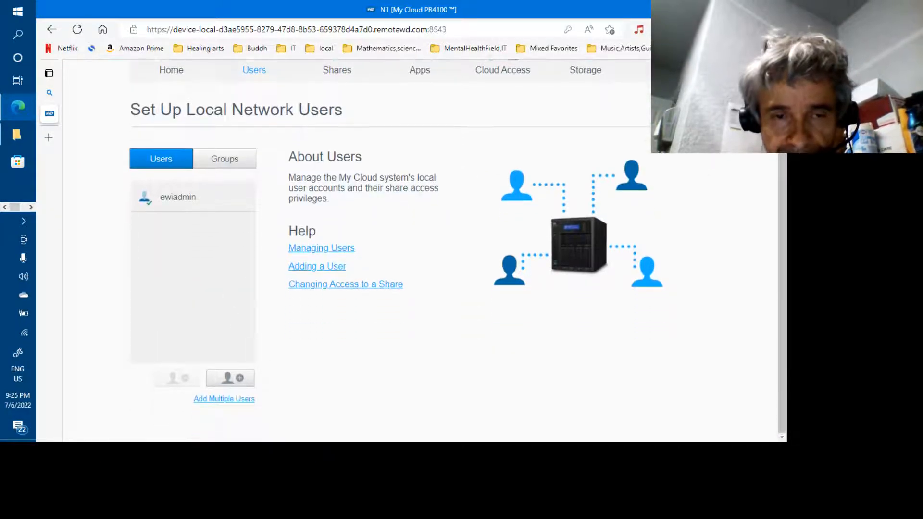
{"action": "left_click", "coordinate": [169, 202]}
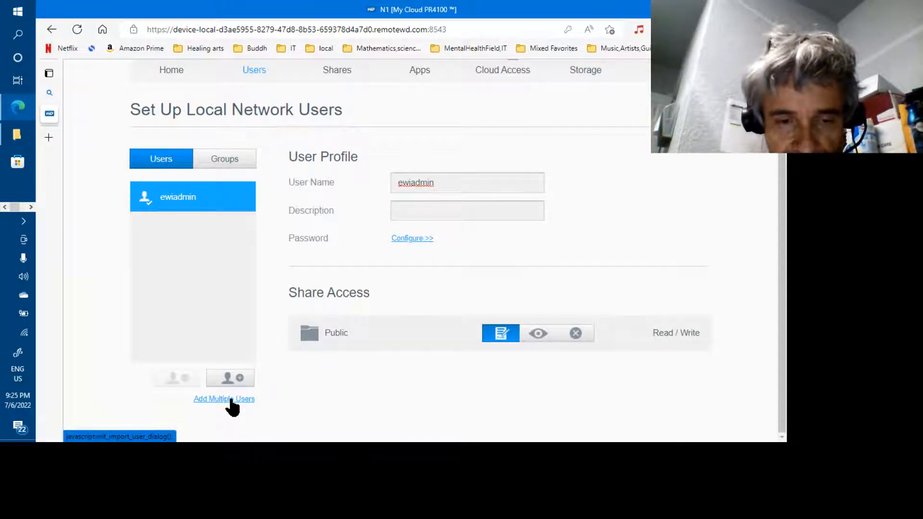
Step: Start adding multiple users with the Import Users method and enable Overwrite Duplicate Accounts
{"action": "left_click", "coordinate": [230, 399]}
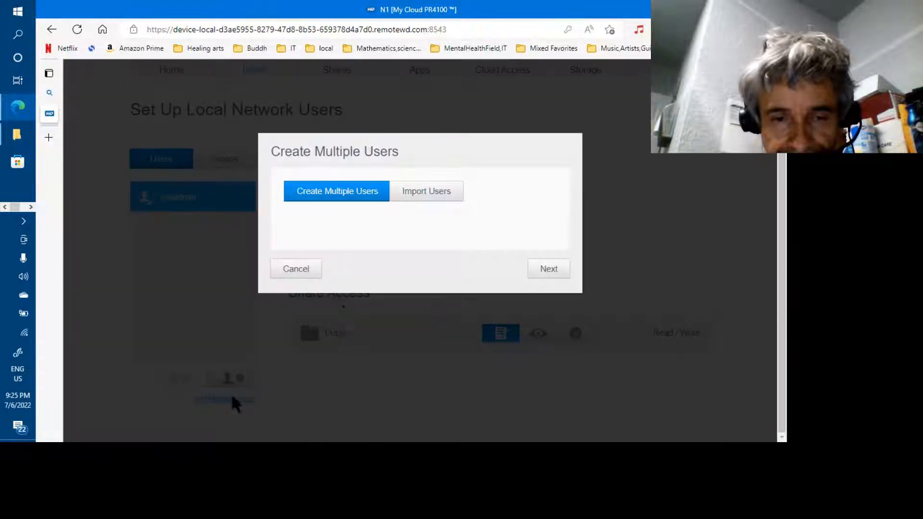
{"action": "left_click", "coordinate": [434, 198]}
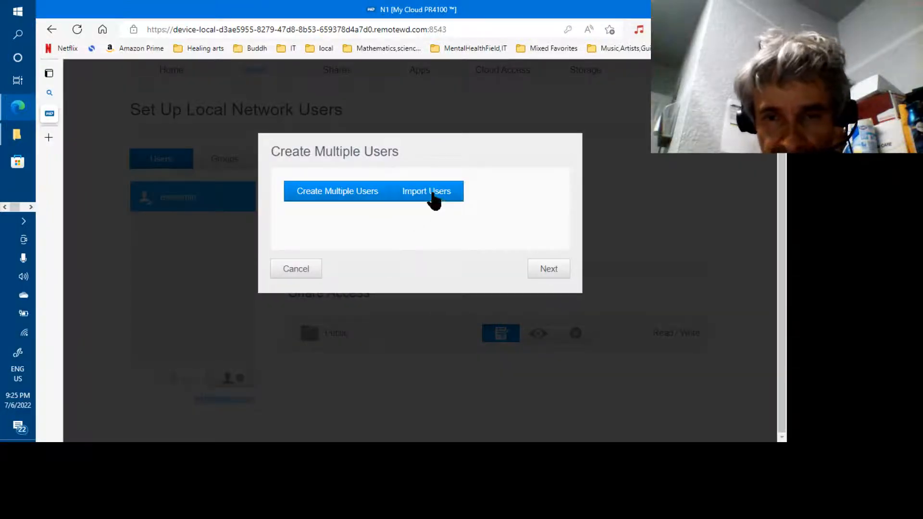
{"action": "left_click", "coordinate": [539, 273]}
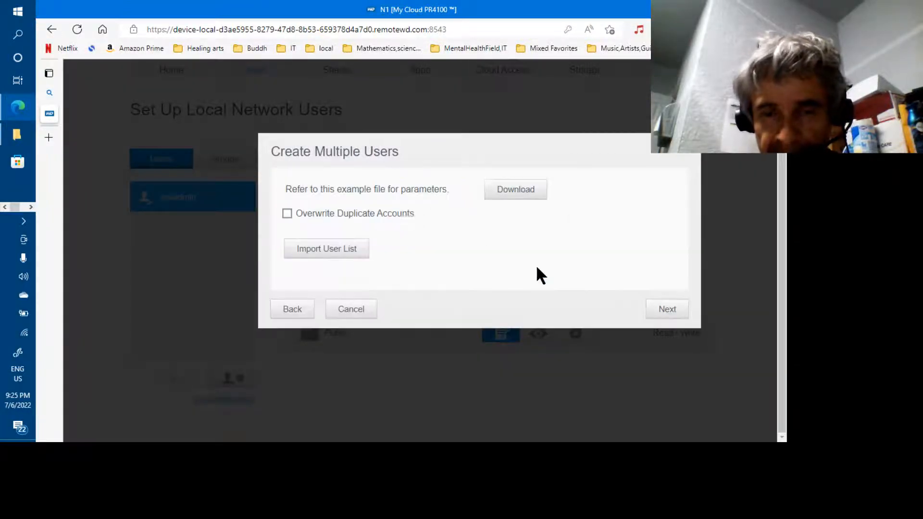
{"action": "left_click", "coordinate": [287, 213]}
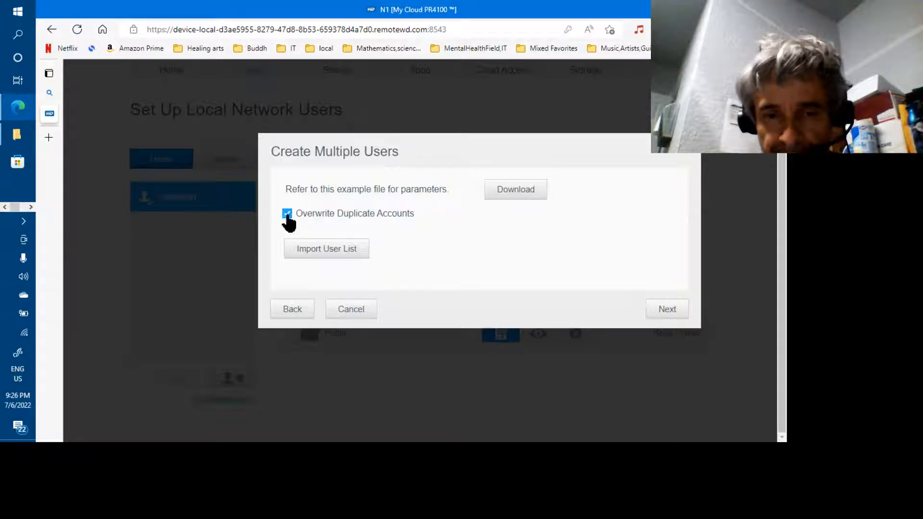
Step: Load import-stage06-newNomen-20220706-alphabetized.txt from the EWI NAS (2)-copy20220705 folder as the user list
{"action": "left_click", "coordinate": [322, 250]}
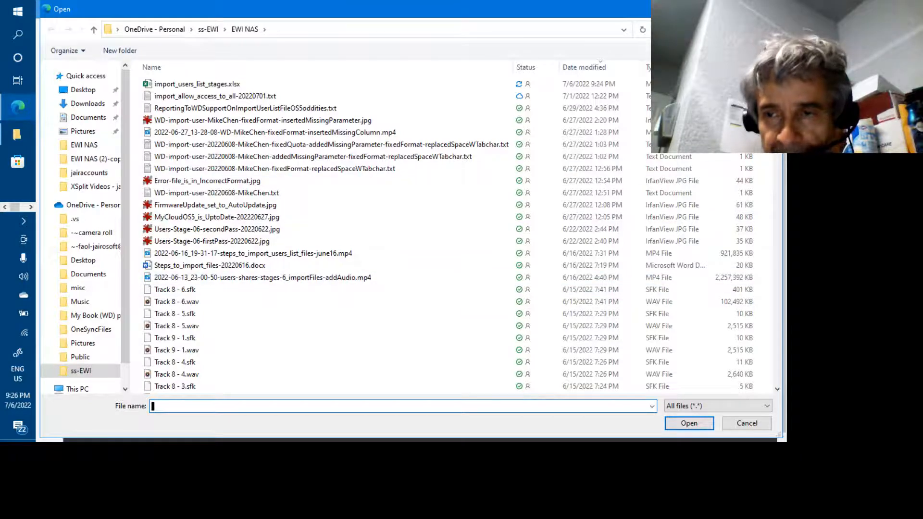
{"action": "scroll", "coordinate": [447, 236], "scroll_direction": "down", "scroll_amount": 20}
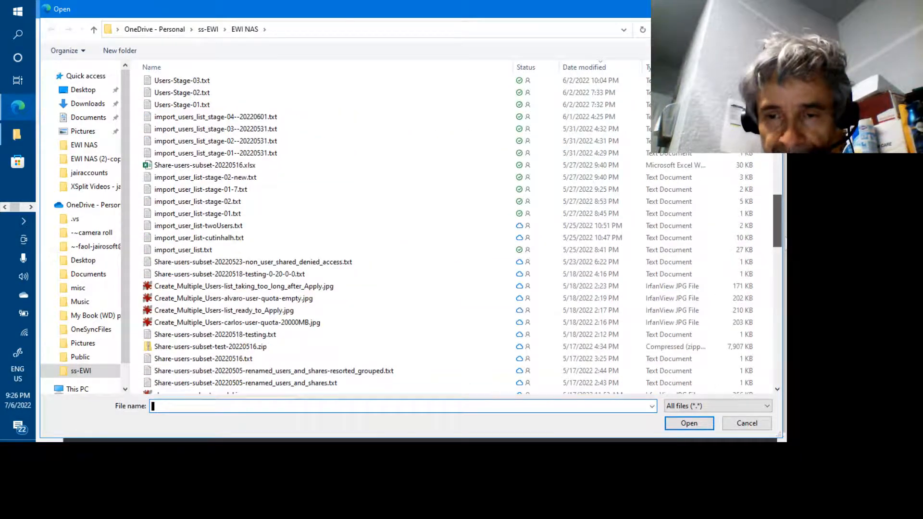
{"action": "scroll", "coordinate": [447, 235], "scroll_direction": "down", "scroll_amount": 20}
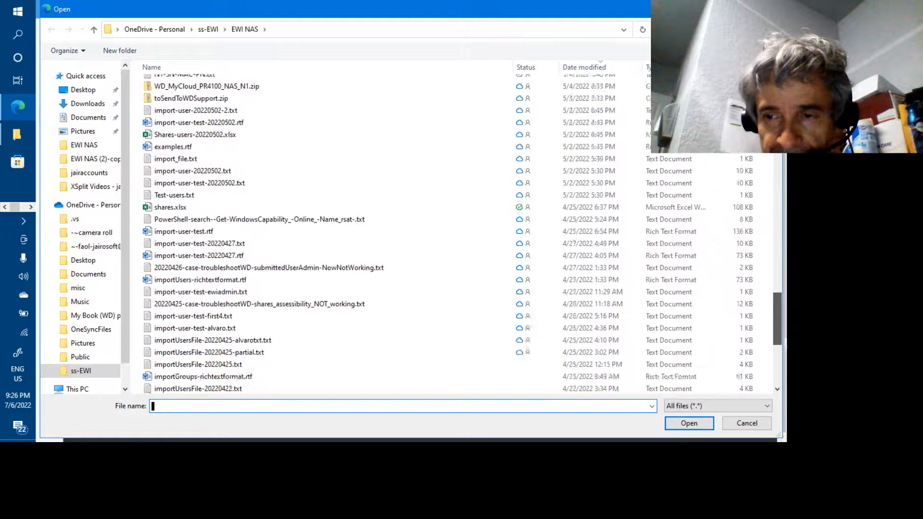
{"action": "scroll", "coordinate": [447, 235], "scroll_direction": "down", "scroll_amount": 3}
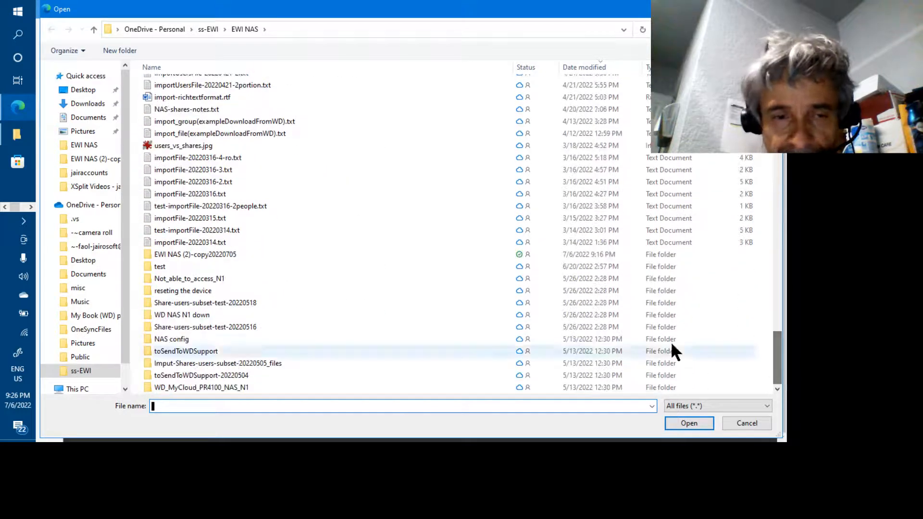
{"action": "double_click", "coordinate": [312, 255]}
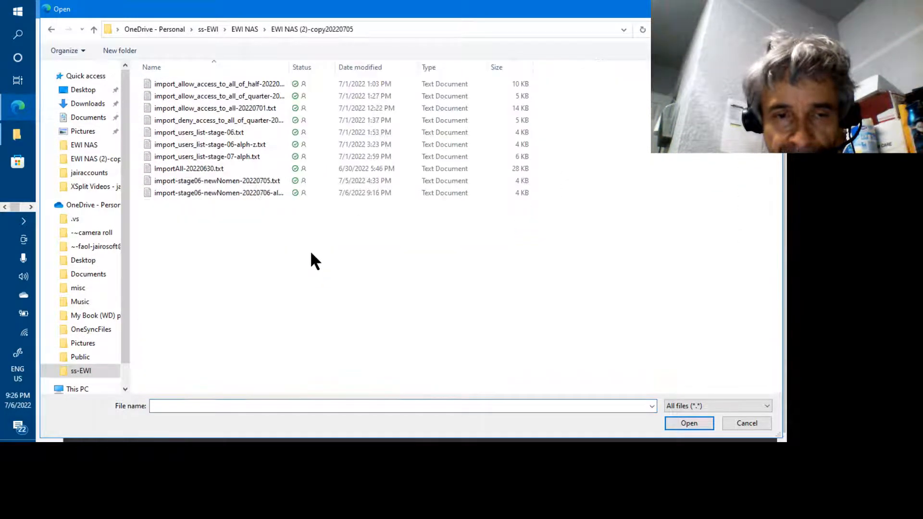
{"action": "left_click", "coordinate": [368, 62]}
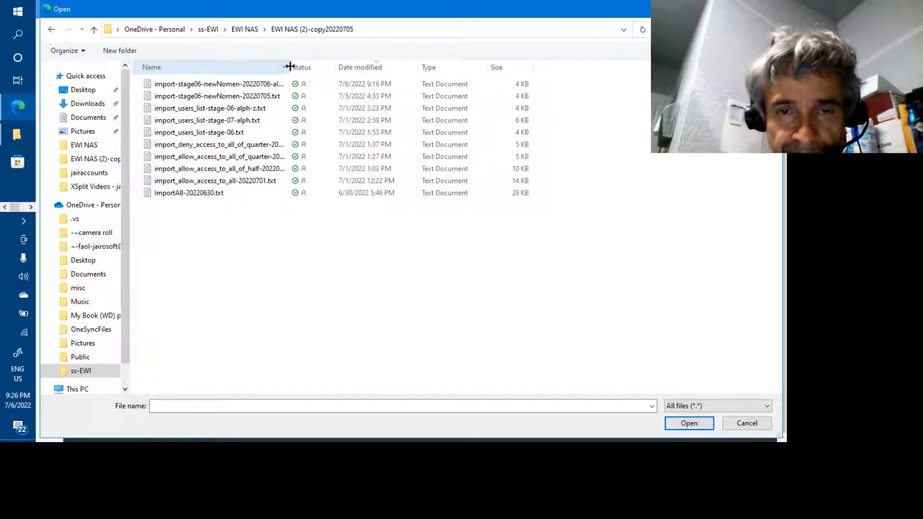
{"action": "double_click", "coordinate": [270, 85]}
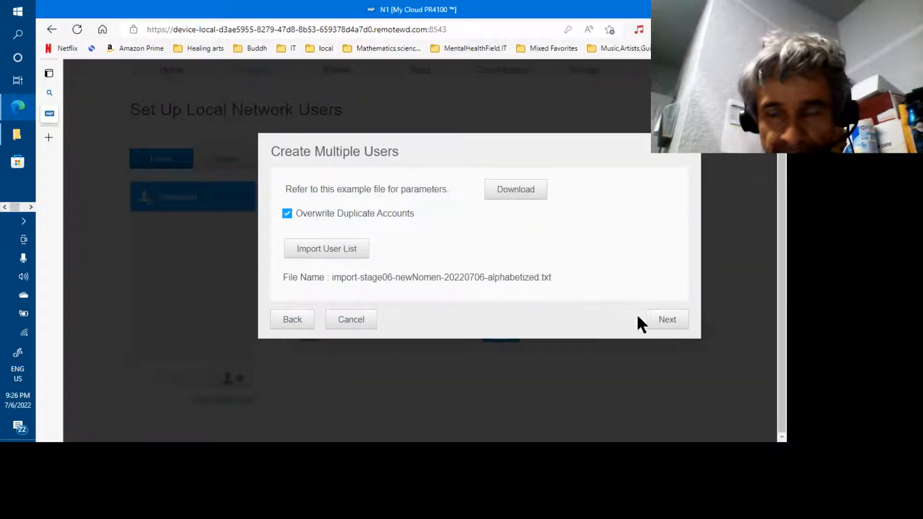
Step: Proceed to the list of users read from the import file and look through its entries
{"action": "left_click", "coordinate": [662, 321]}
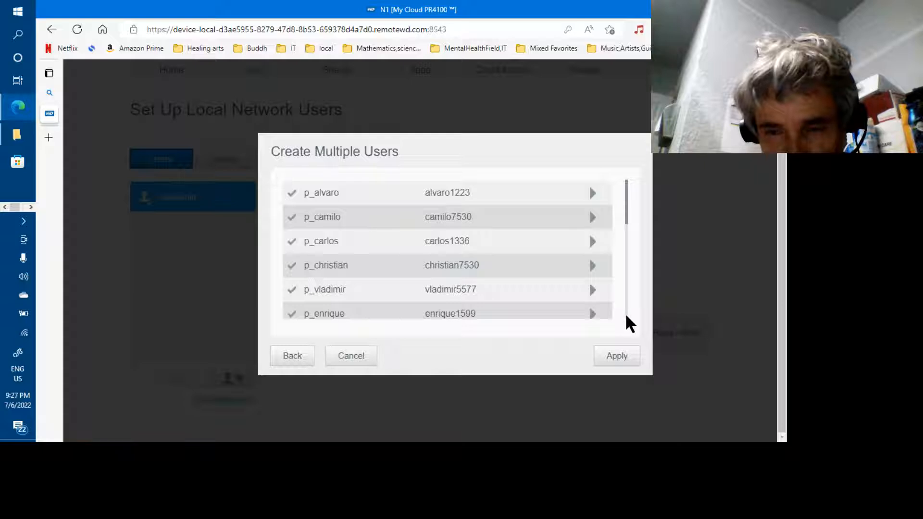
{"action": "scroll", "coordinate": [626, 316], "scroll_direction": "down", "scroll_amount": 2}
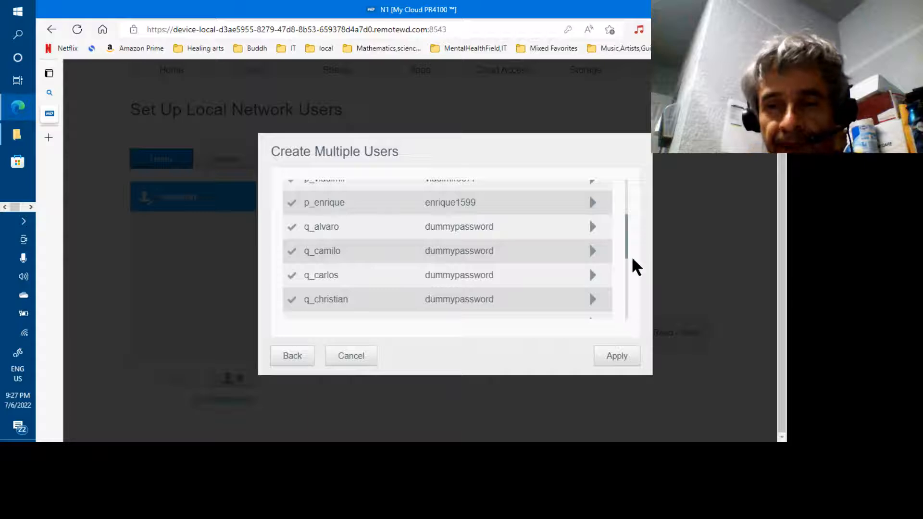
{"action": "left_click_drag", "start_coordinate": [626, 257], "coordinate": [627, 216]}
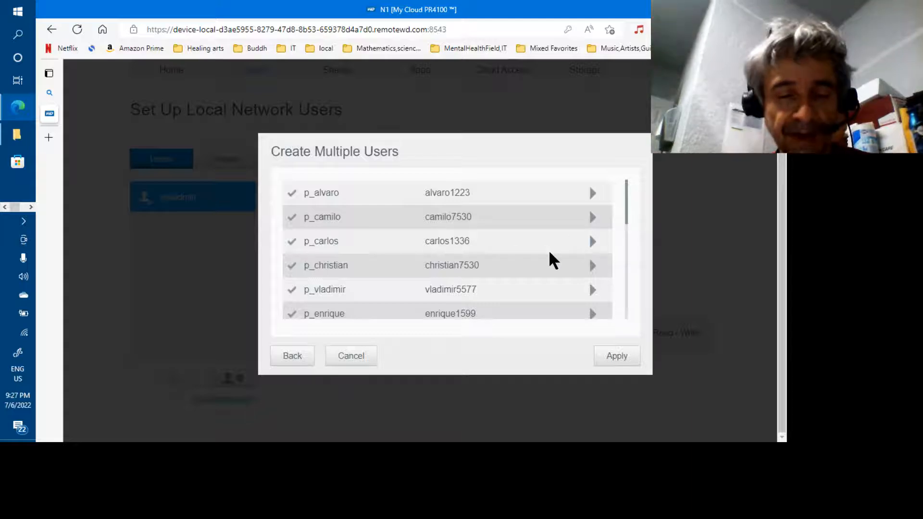
Step: Switch to the import file in Notepad and examine the order of the p_ user entries
{"action": "key", "text": "alt+Tab"}
{"action": "key", "text": "alt+Tab"}
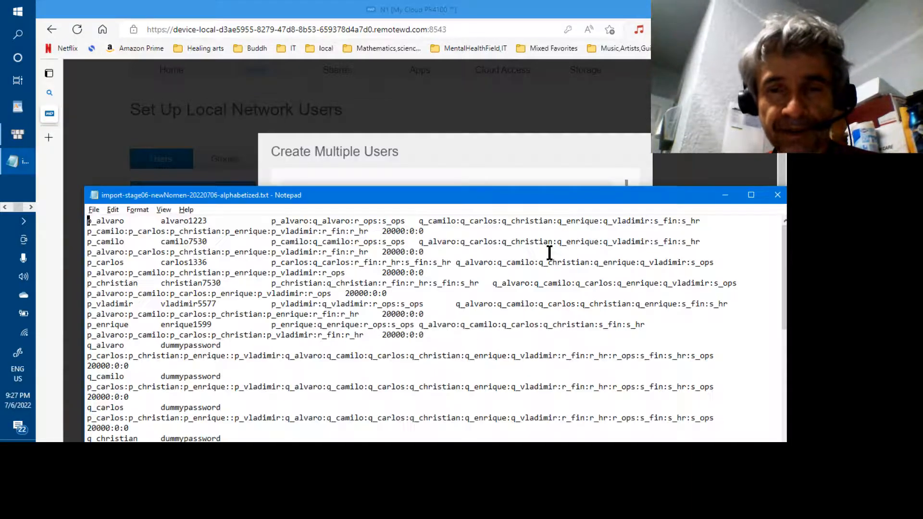
{"action": "left_click_drag", "start_coordinate": [483, 197], "coordinate": [536, 112]}
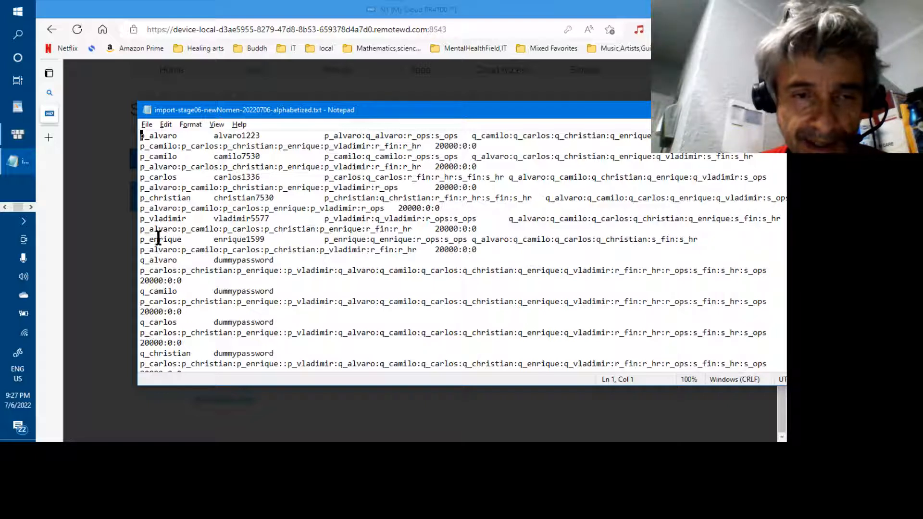
{"action": "left_click_drag", "start_coordinate": [143, 239], "coordinate": [183, 239]}
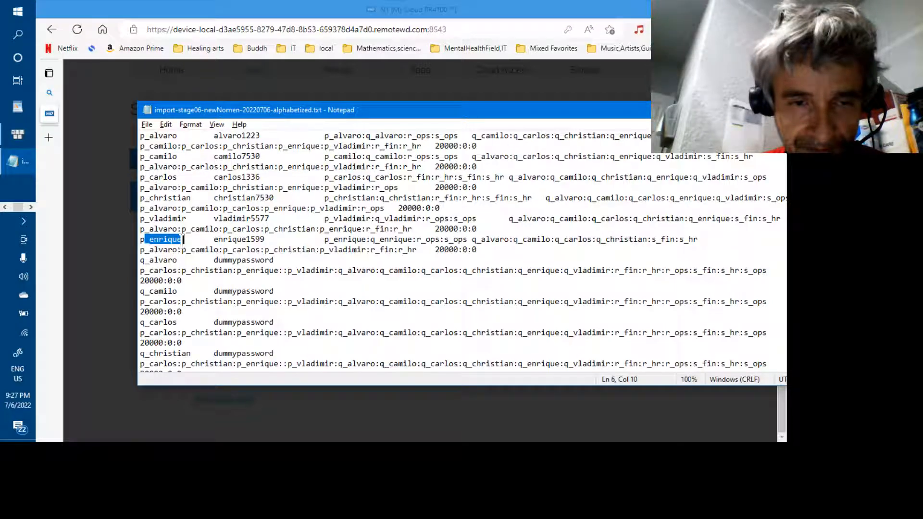
{"action": "left_click_drag", "start_coordinate": [182, 239], "coordinate": [260, 162]}
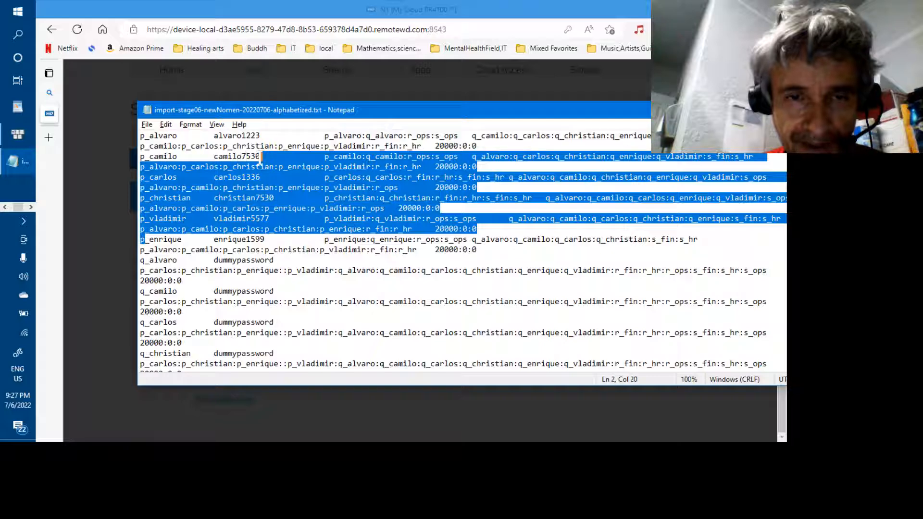
Step: Maximize the Notepad window and turn off Word Wrap so each user record occupies one line
{"action": "double_click", "coordinate": [267, 109]}
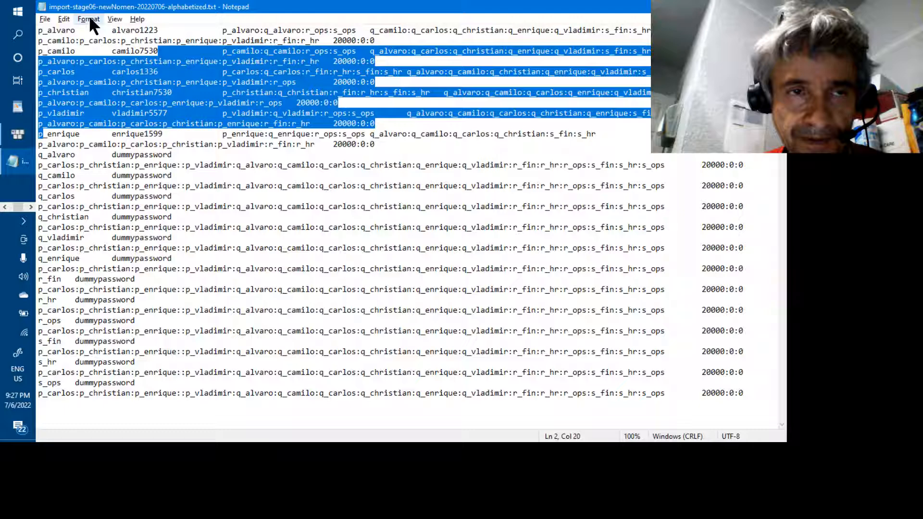
{"action": "left_click", "coordinate": [112, 20]}
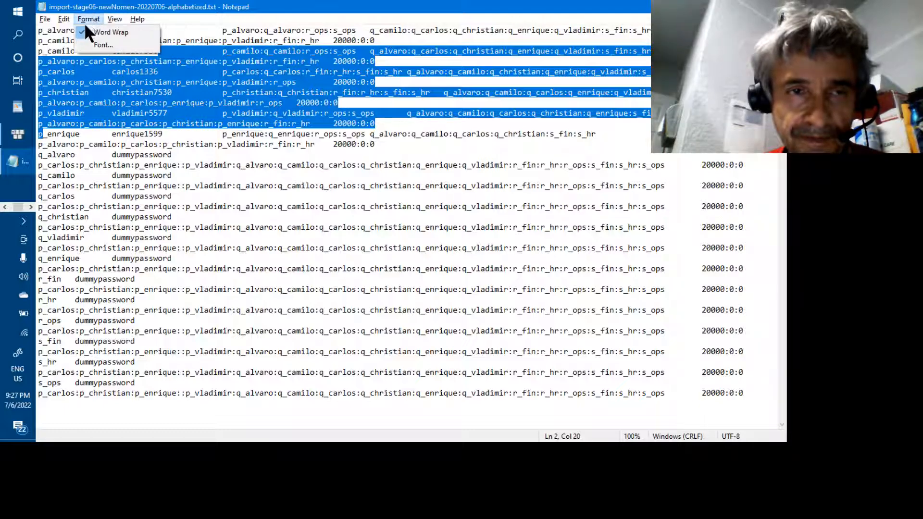
{"action": "left_click", "coordinate": [88, 30]}
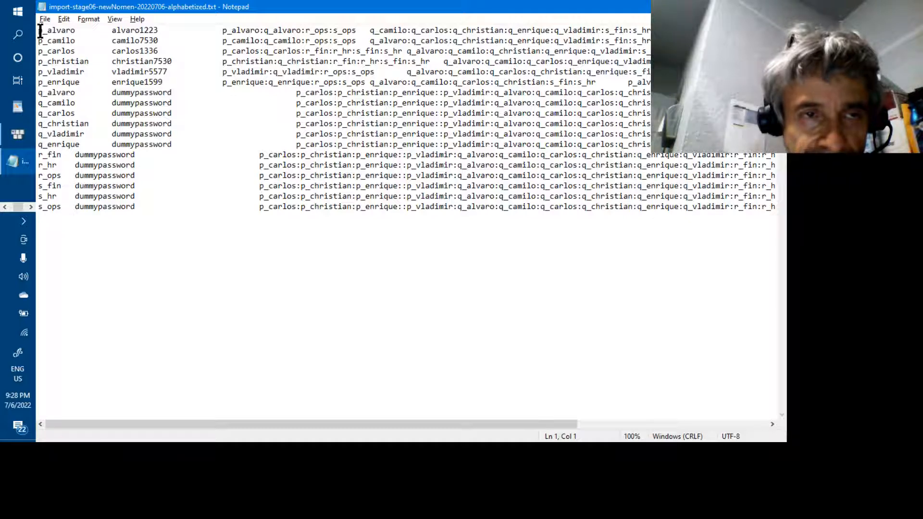
Step: Examine the p_ user rows in the first column, highlighting the fifth and sixth names to check their alphabetical order
{"action": "left_click_drag", "start_coordinate": [40, 31], "coordinate": [43, 71]}
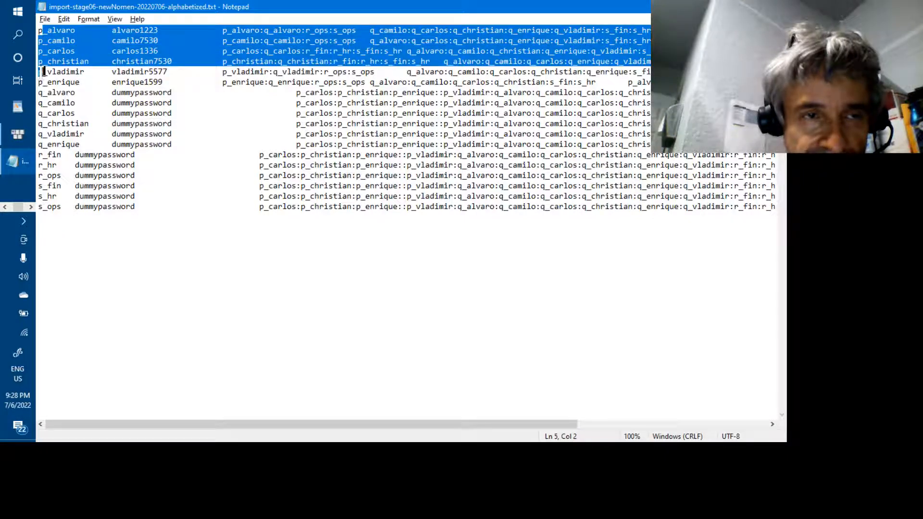
{"action": "left_click", "coordinate": [38, 40]}
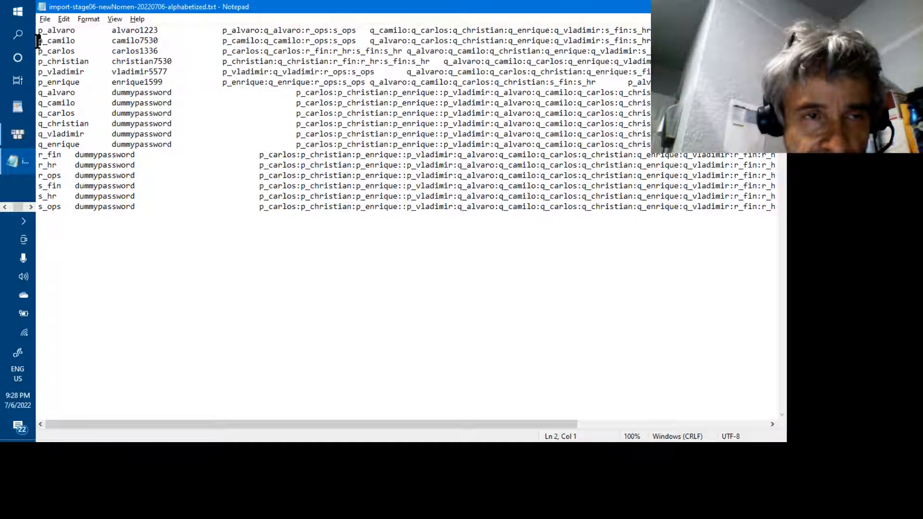
{"action": "left_click", "coordinate": [38, 71]}
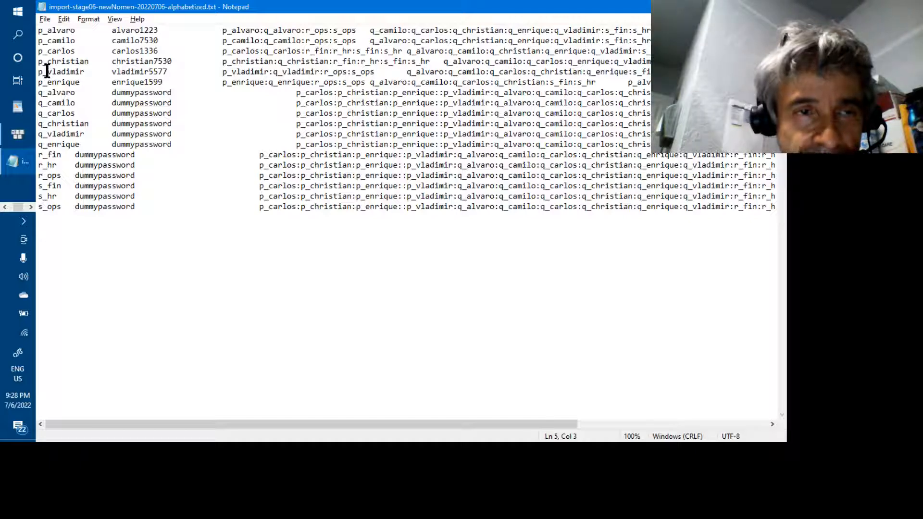
{"action": "left_click_drag", "start_coordinate": [47, 71], "coordinate": [85, 72]}
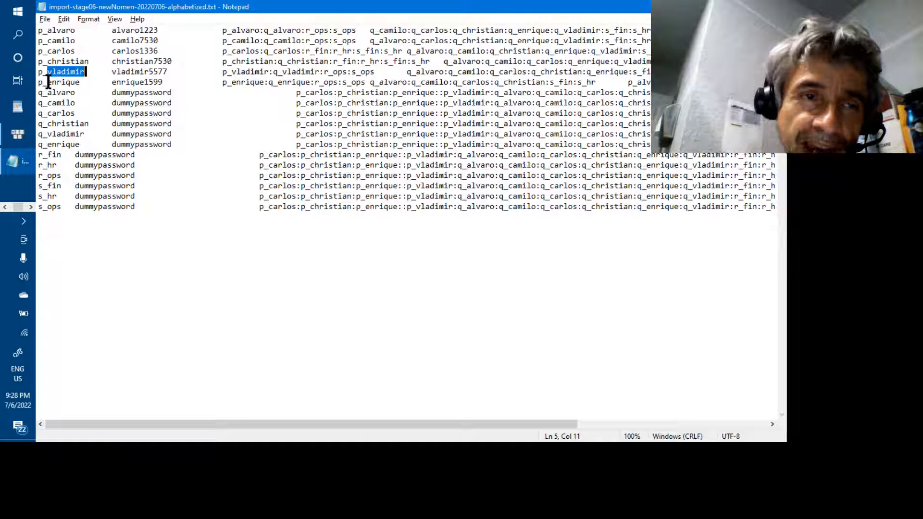
{"action": "left_click_drag", "start_coordinate": [48, 83], "coordinate": [79, 85]}
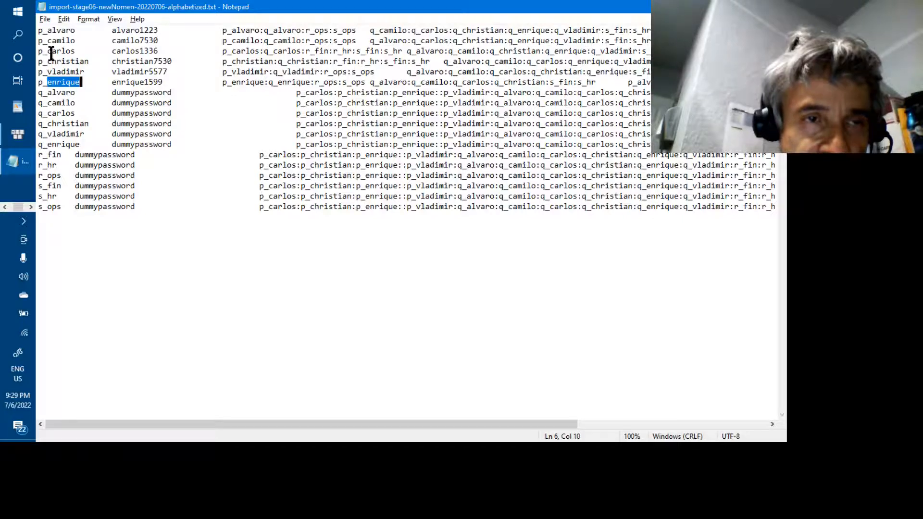
Step: Compare the first p_ and q_ user names, and highlight the prefix, user name and password fields of the first record
{"action": "left_click", "coordinate": [57, 31]}
{"action": "double_click", "coordinate": [58, 31]}
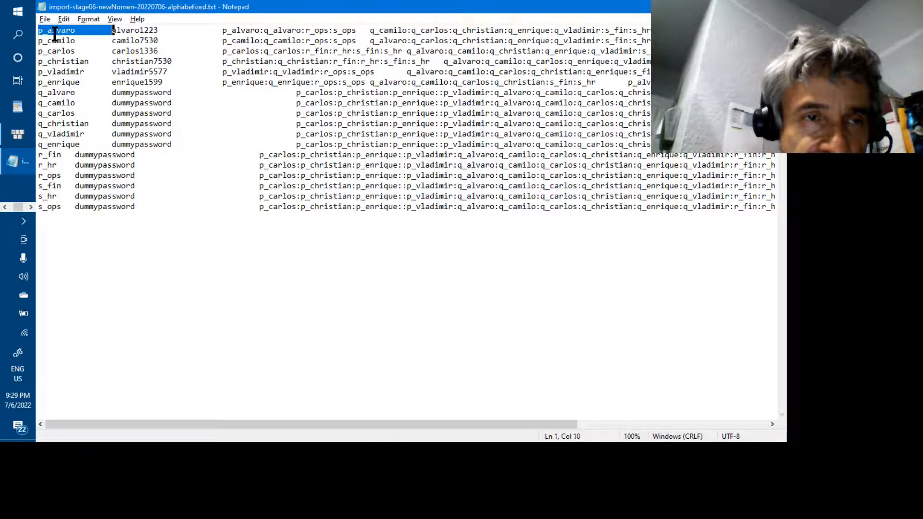
{"action": "double_click", "coordinate": [57, 94]}
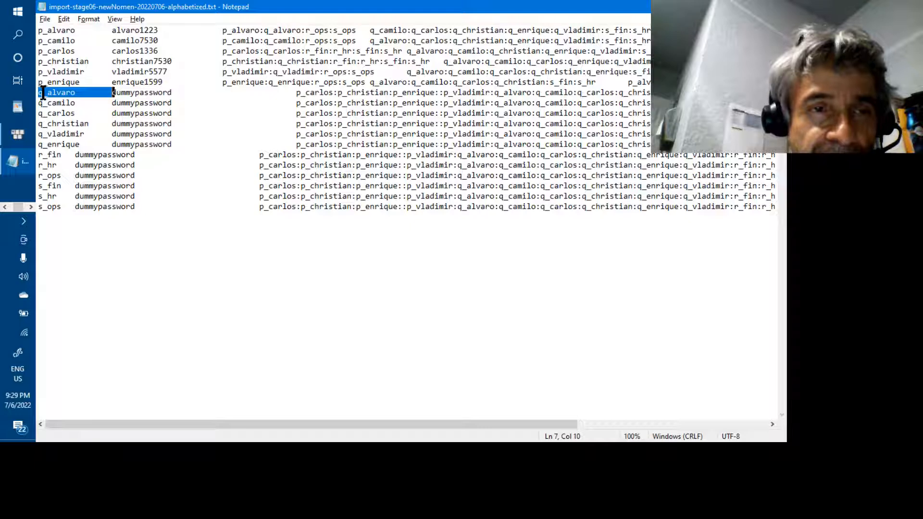
{"action": "left_click", "coordinate": [42, 31]}
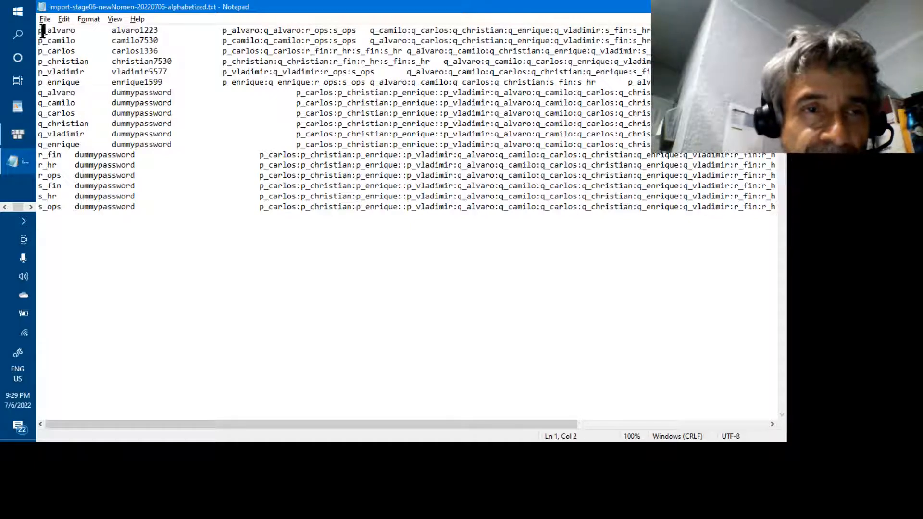
{"action": "left_click_drag", "start_coordinate": [43, 31], "coordinate": [35, 30]}
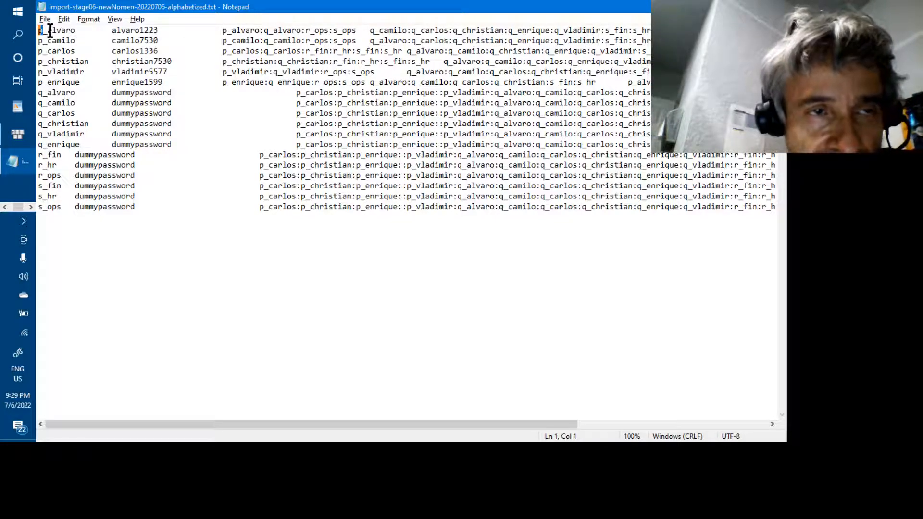
{"action": "left_click_drag", "start_coordinate": [76, 30], "coordinate": [35, 30]}
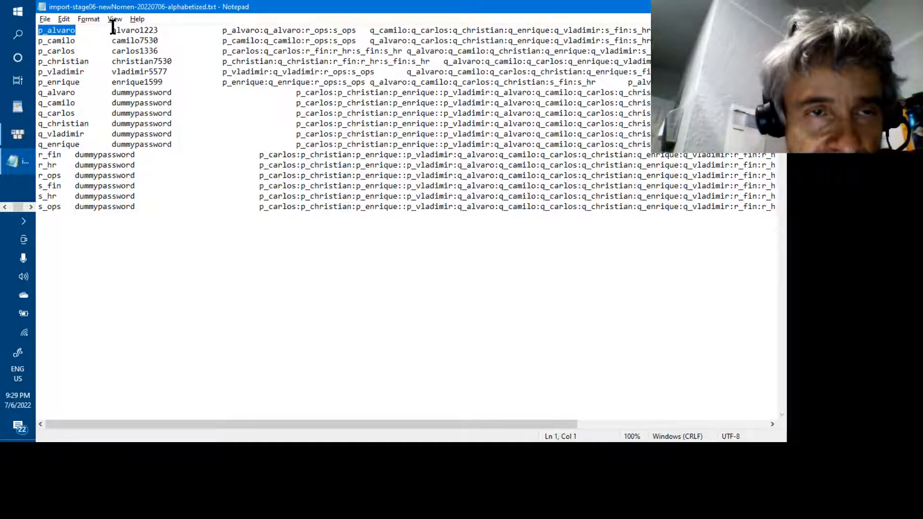
{"action": "left_click_drag", "start_coordinate": [112, 29], "coordinate": [157, 30]}
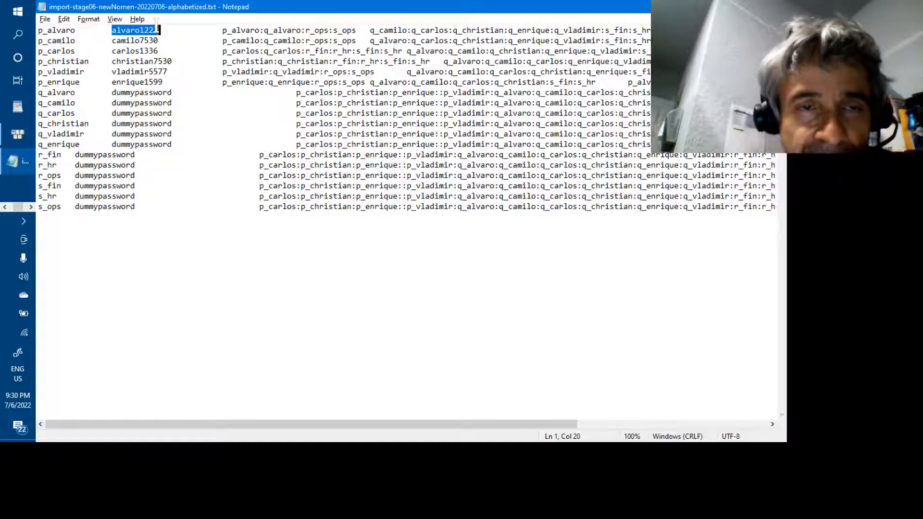
Step: Examine the separators after the first record's password and highlight s_ops in its first share list
{"action": "left_click_drag", "start_coordinate": [159, 30], "coordinate": [191, 29]}
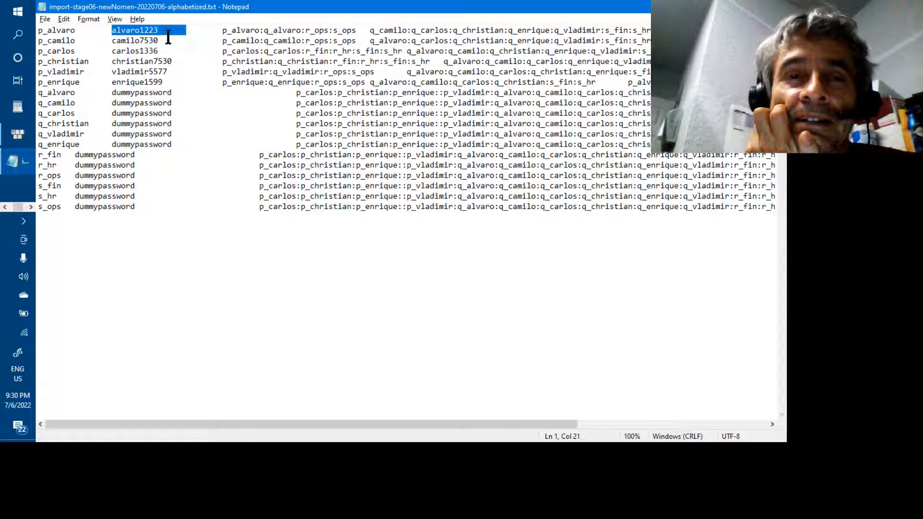
{"action": "left_click", "coordinate": [161, 34]}
{"action": "left_click", "coordinate": [189, 32]}
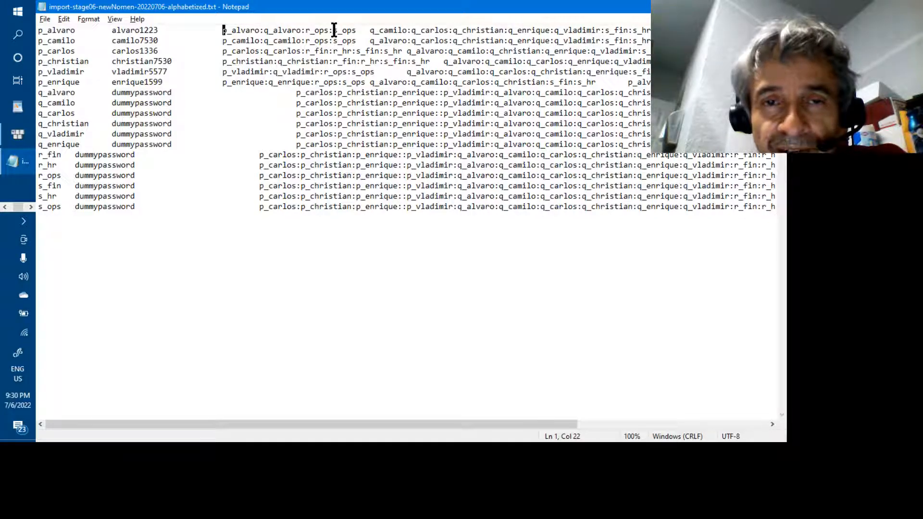
{"action": "left_click_drag", "start_coordinate": [334, 29], "coordinate": [357, 29]}
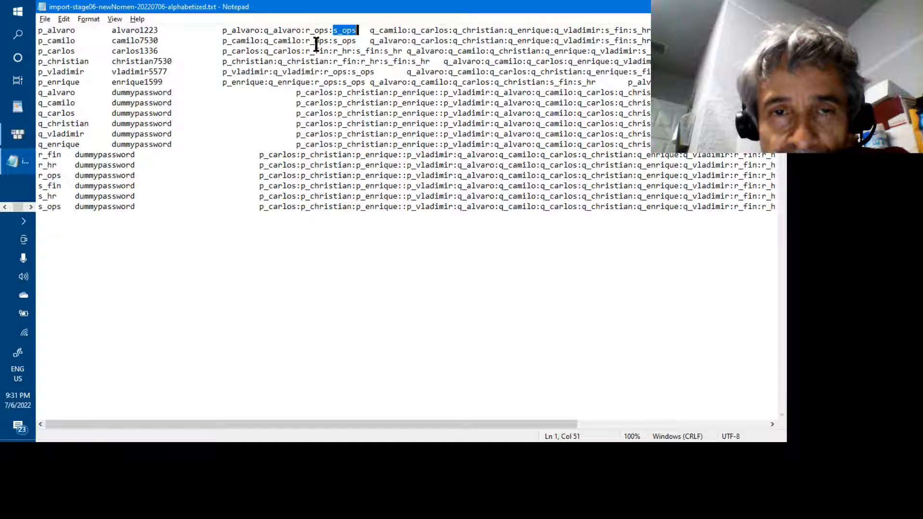
Step: Highlight the first, second, fifth and sixth p_ user names, plus r_ops:s_ops in the first record's first share list
{"action": "double_click", "coordinate": [67, 30]}
{"action": "double_click", "coordinate": [70, 40]}
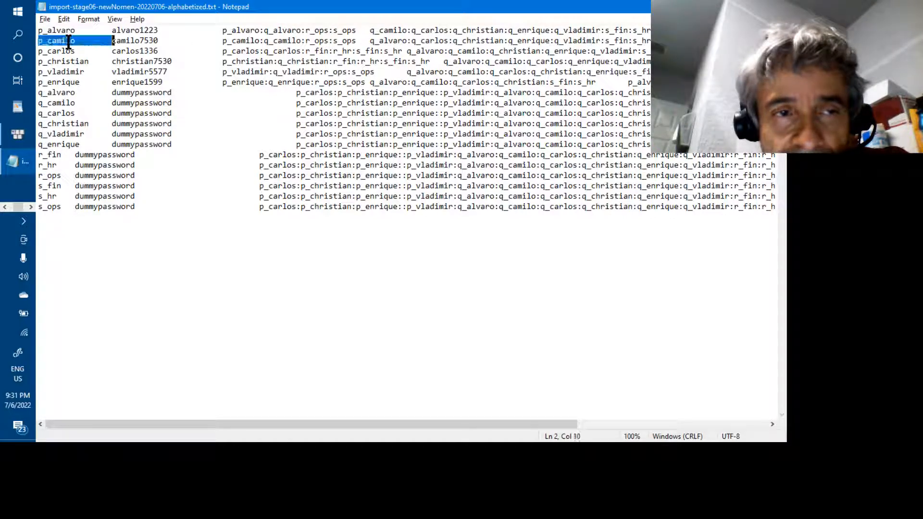
{"action": "double_click", "coordinate": [76, 71]}
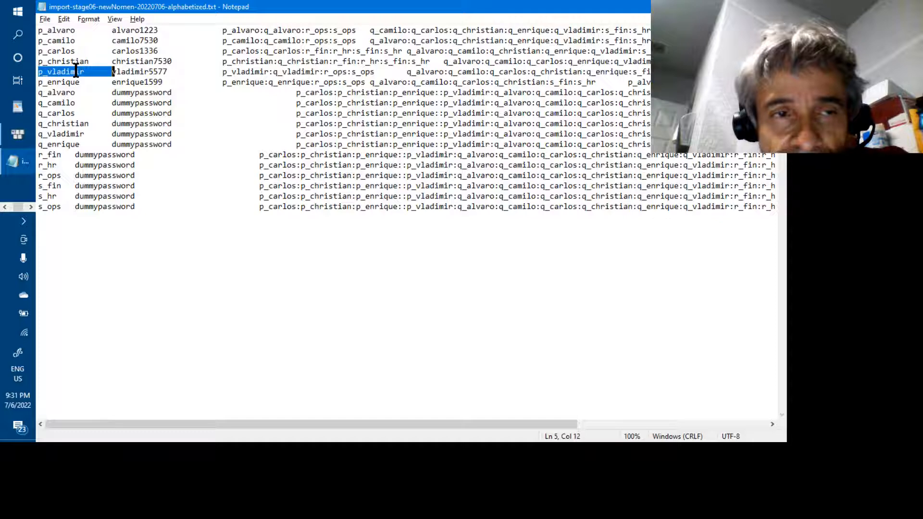
{"action": "double_click", "coordinate": [76, 80]}
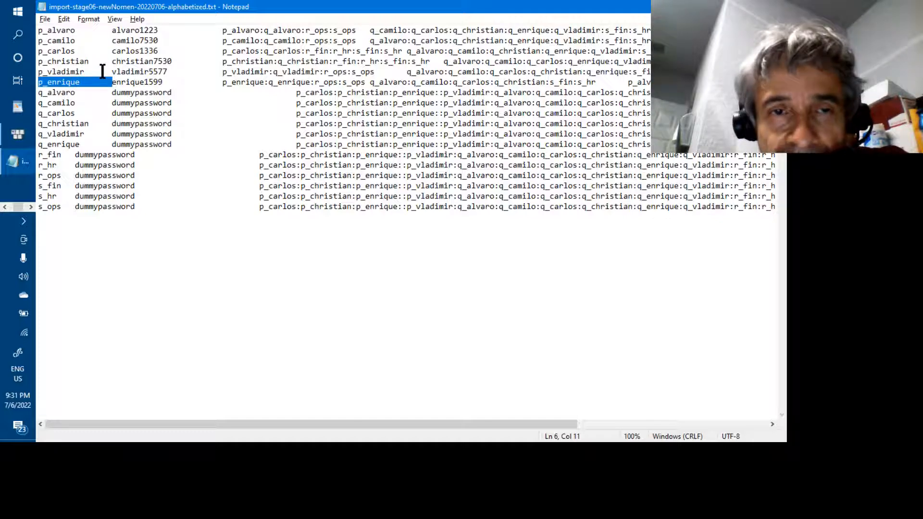
{"action": "left_click_drag", "start_coordinate": [306, 31], "coordinate": [355, 31]}
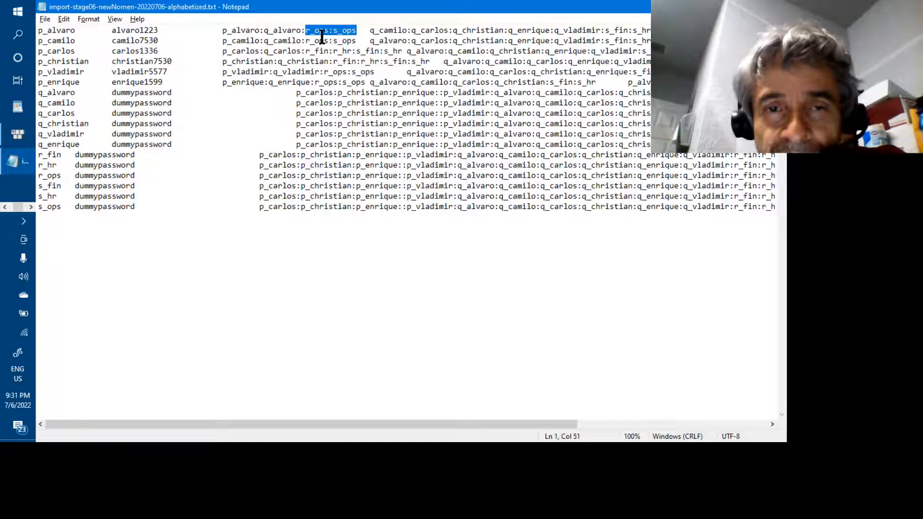
Step: Check the tab separator between s_ops and the second share list in the first record
{"action": "left_click", "coordinate": [279, 30]}
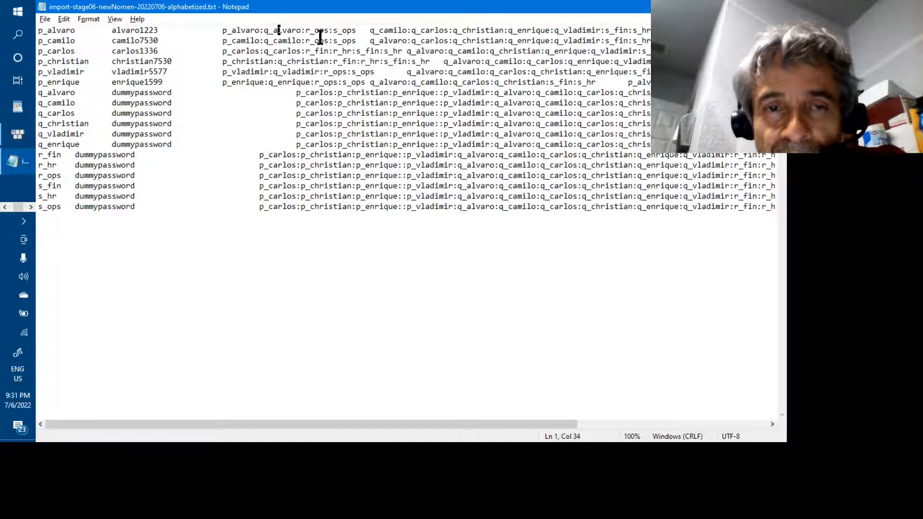
{"action": "left_click", "coordinate": [356, 30]}
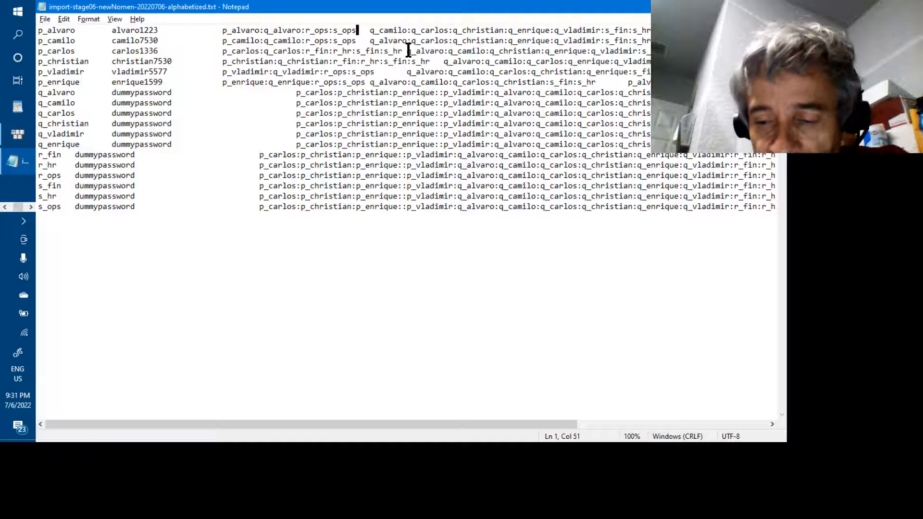
{"action": "key", "text": "Left"}
{"action": "key", "text": "Right"}
{"action": "key", "text": "Left"}
{"action": "key", "text": "Right"}
{"action": "key", "text": "Left"}
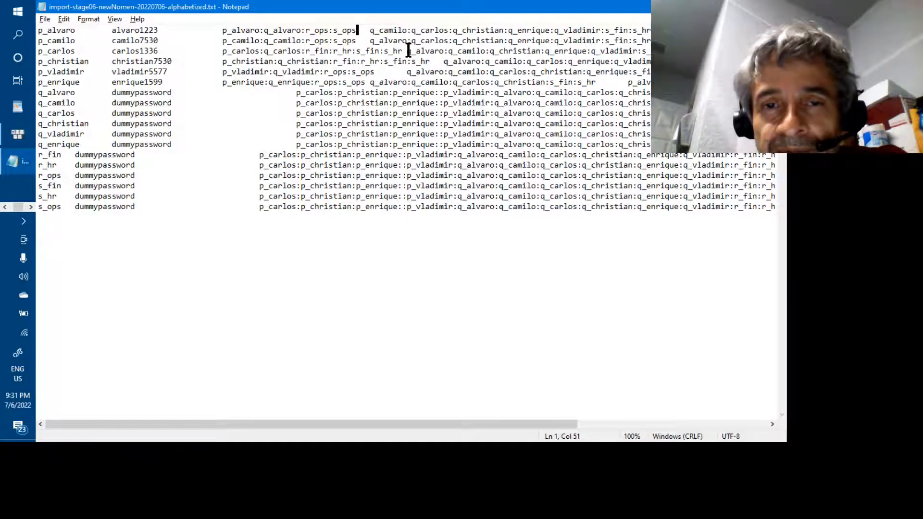
{"action": "key", "text": "Right"}
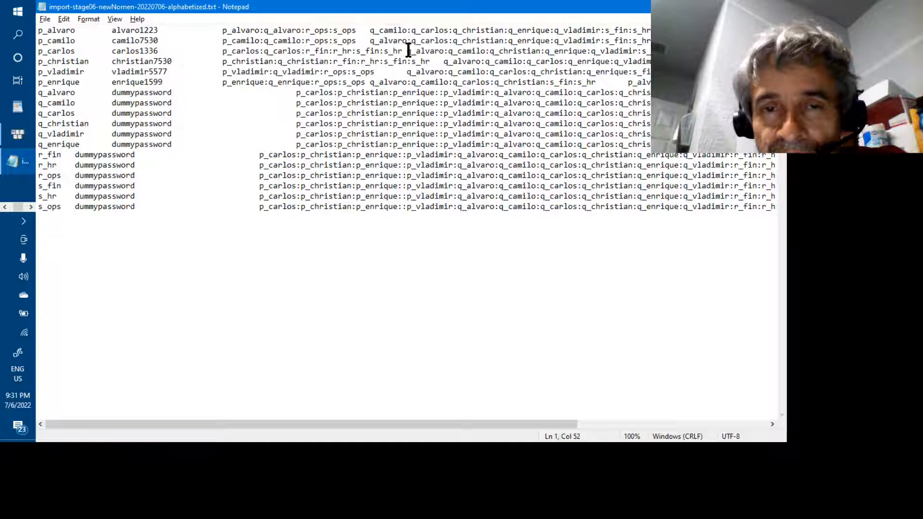
Step: Go through the first record's second share list character by character to its end and back to s_fin
{"action": "key", "text": "Right"}
{"action": "key", "text": "Right"}
{"action": "key", "text": "Right"}
{"action": "key", "text": "Right"}
{"action": "key", "text": "Right"}
{"action": "key", "text": "Right"}
{"action": "key", "text": "Right"}
{"action": "key", "text": "Right"}
{"action": "key", "text": "Right"}
{"action": "key", "text": "Right"}
{"action": "key", "text": "Right"}
{"action": "key", "text": "Right"}
{"action": "key", "text": "Right"}
{"action": "key", "text": "Right"}
{"action": "key", "text": "Right"}
{"action": "key", "text": "Right"}
{"action": "key", "text": "Right"}
{"action": "key", "text": "Right"}
{"action": "key", "text": "Right"}
{"action": "key", "text": "Right"}
{"action": "key", "text": "Right"}
{"action": "key", "text": "Right"}
{"action": "key", "text": "Right"}
{"action": "key", "text": "Right"}
{"action": "key", "text": "Right"}
{"action": "key", "text": "Right"}
{"action": "key", "text": "Right"}
{"action": "key", "text": "Right"}
{"action": "key", "text": "Right"}
{"action": "key", "text": "Right"}
{"action": "key", "text": "Right"}
{"action": "key", "text": "Right"}
{"action": "key", "text": "Right"}
{"action": "key", "text": "Right"}
{"action": "key", "text": "Right"}
{"action": "key", "text": "Right"}
{"action": "key", "text": "Right"}
{"action": "key", "text": "Right"}
{"action": "key", "text": "Right"}
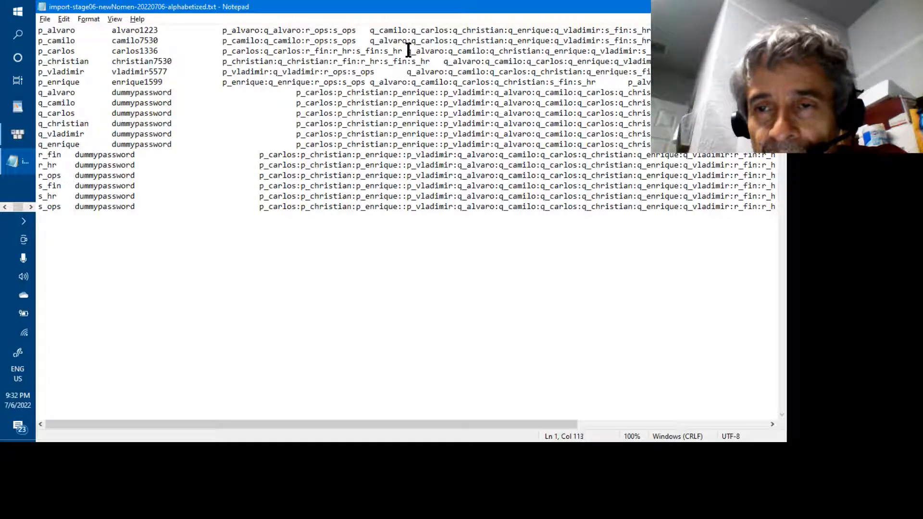
{"action": "key", "text": "Left"}
{"action": "key", "text": "Left"}
{"action": "key", "text": "Left"}
{"action": "key", "text": "Left"}
{"action": "key", "text": "Left"}
{"action": "key", "text": "Left"}
{"action": "key", "text": "Left"}
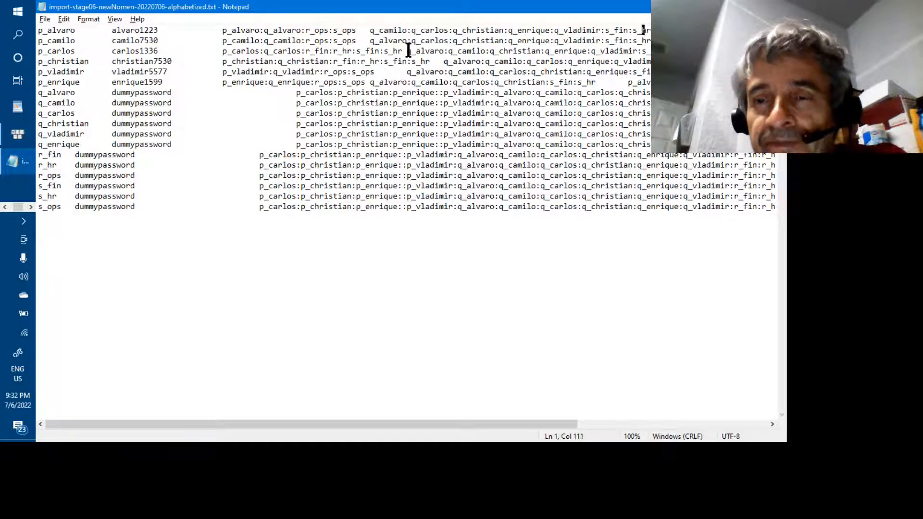
{"action": "key", "text": "Left"}
{"action": "key", "text": "Left"}
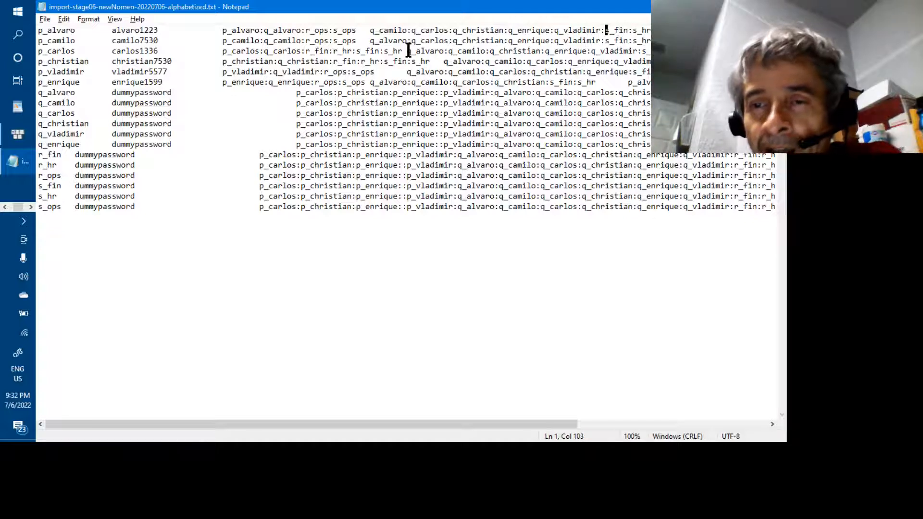
{"action": "key", "text": "Left"}
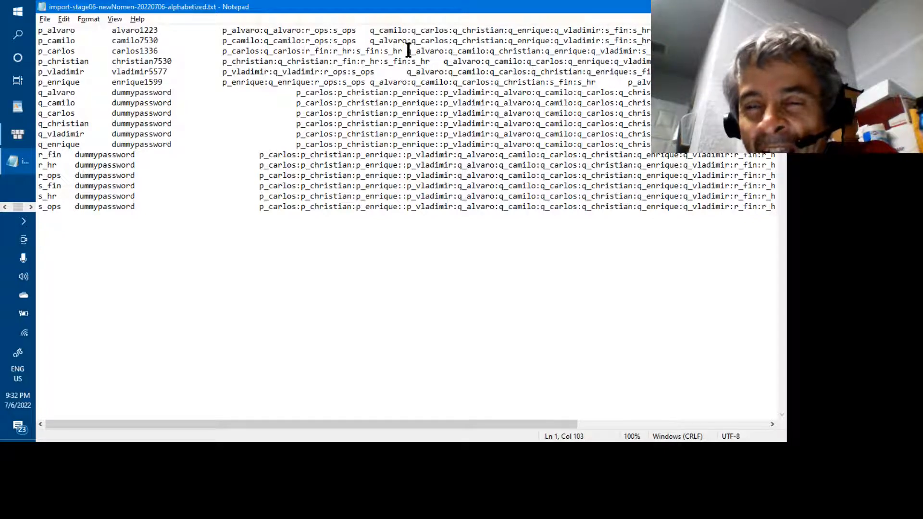
{"action": "key", "text": "Left"}
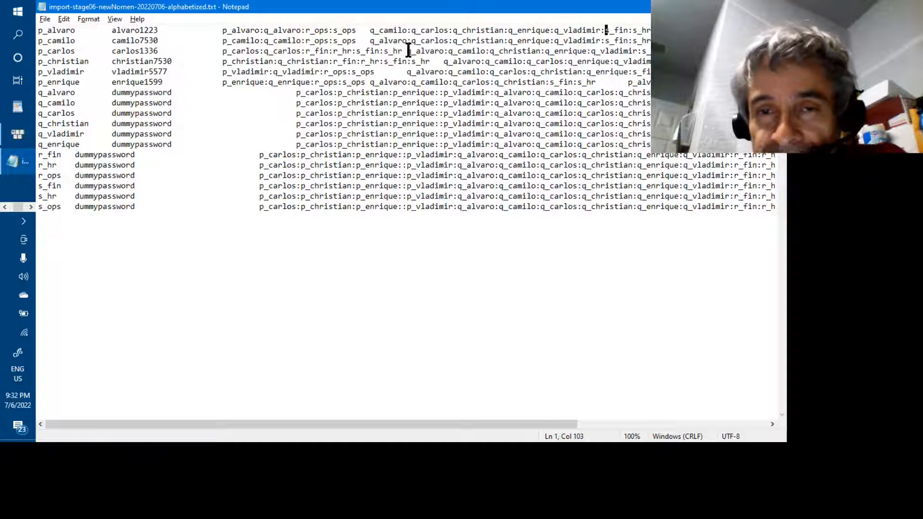
Step: Examine the second and third share lists of the first record and compare where the third list starts in the fourth record
{"action": "left_click", "coordinate": [371, 31]}
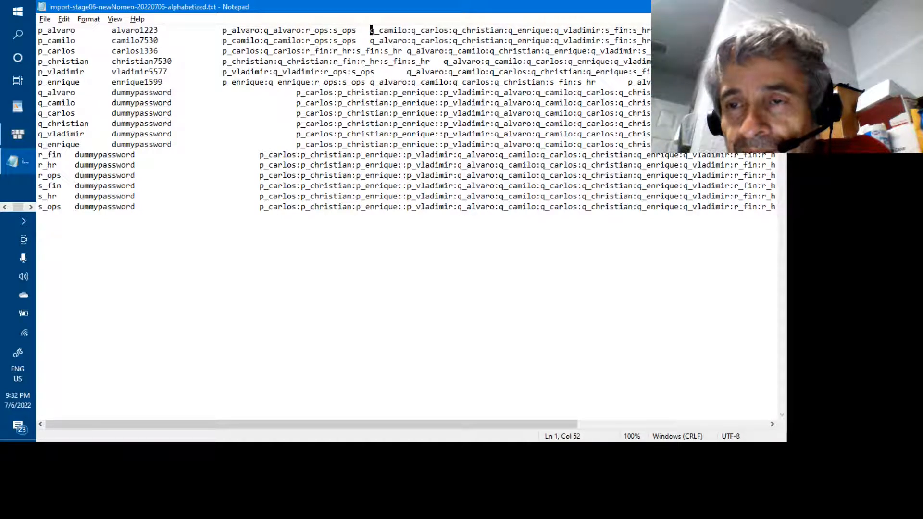
{"action": "key", "text": "ctrl+Right"}
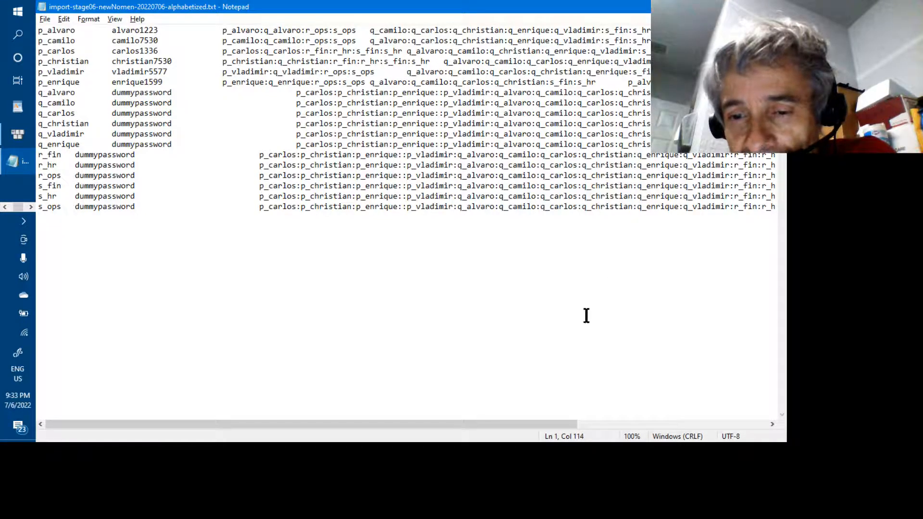
{"action": "left_click_drag", "start_coordinate": [560, 424], "coordinate": [713, 426]}
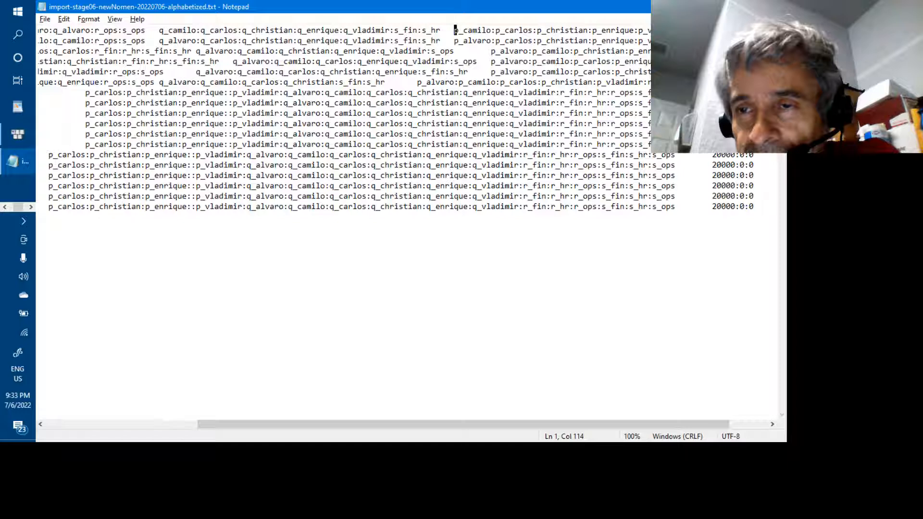
{"action": "key", "text": "ctrl+Right"}
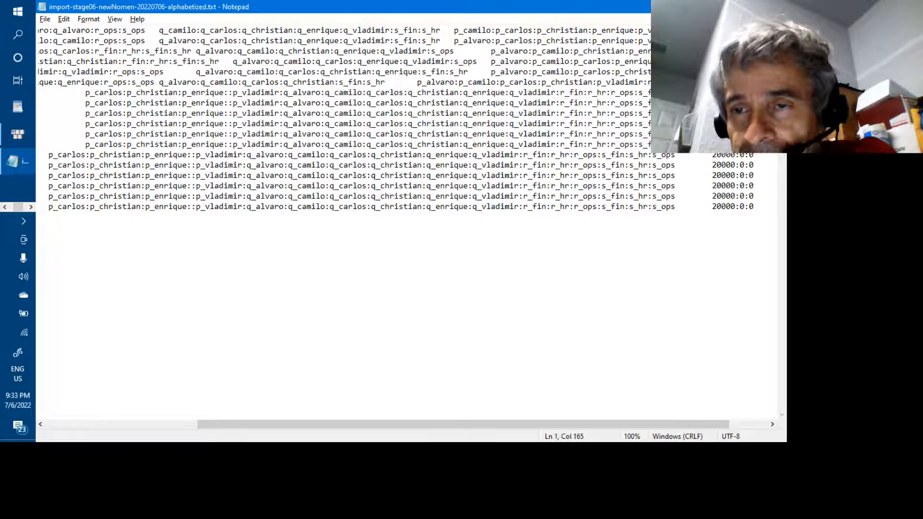
{"action": "left_click", "coordinate": [442, 31]}
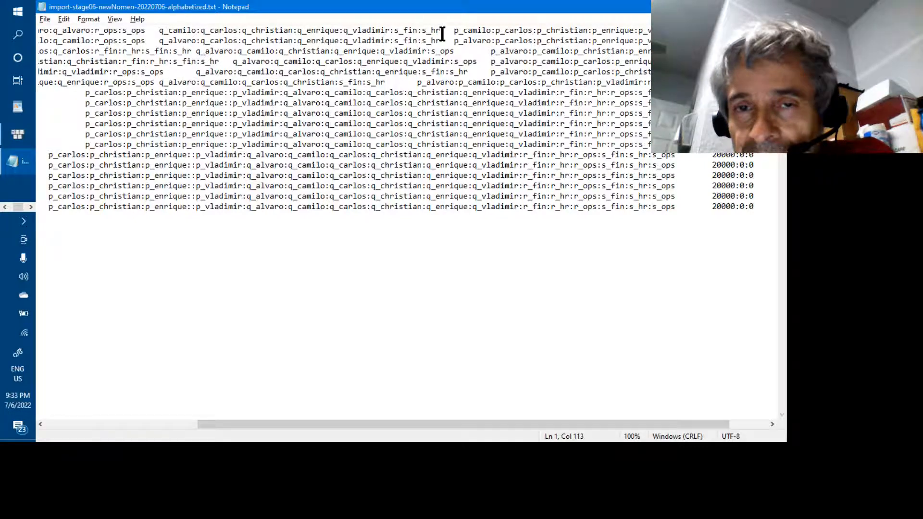
{"action": "key", "text": "Left"}
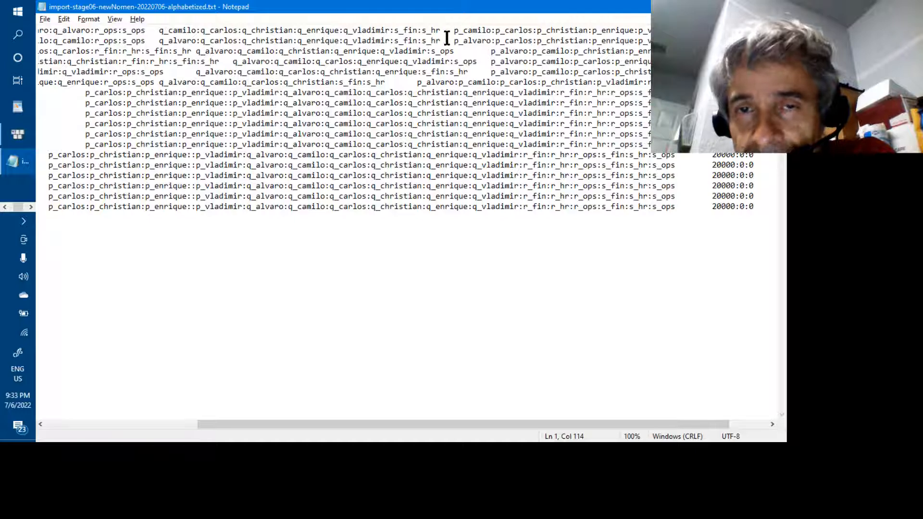
{"action": "key", "text": "Down"}
{"action": "left_click", "coordinate": [492, 61]}
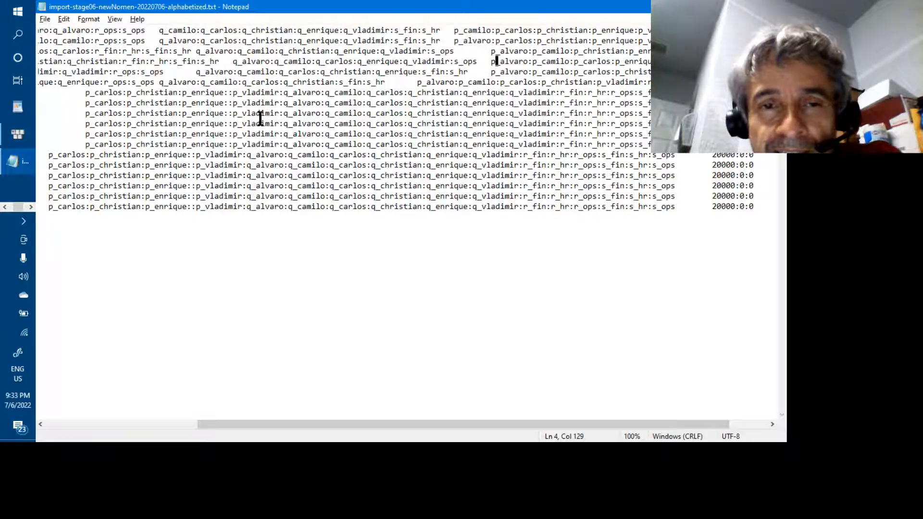
Step: Return to the start of the lines and highlight all q_, r_ and s_ records as a block
{"action": "left_click", "coordinate": [144, 425]}
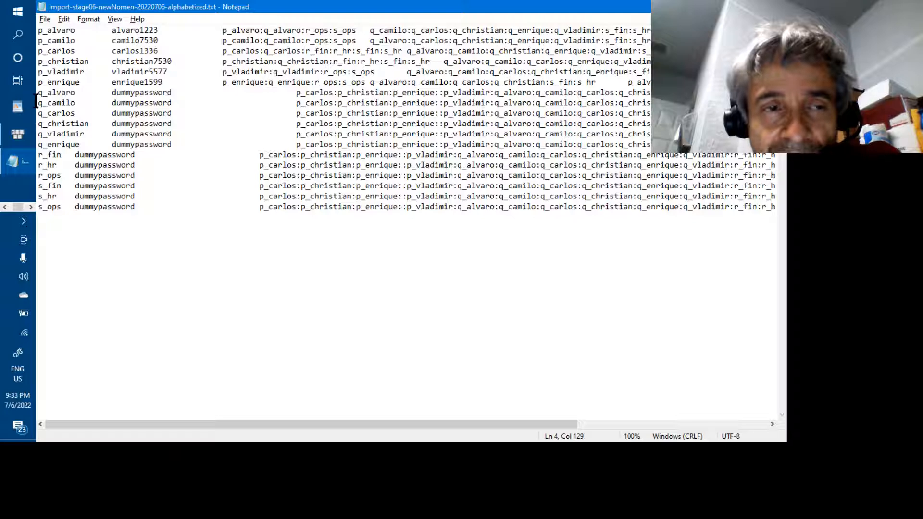
{"action": "left_click_drag", "start_coordinate": [38, 92], "coordinate": [43, 215]}
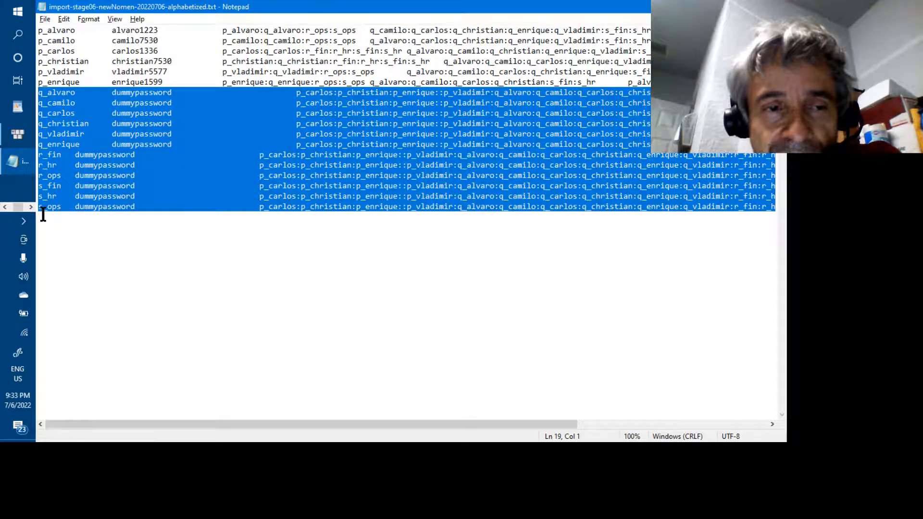
{"action": "left_click", "coordinate": [43, 215]}
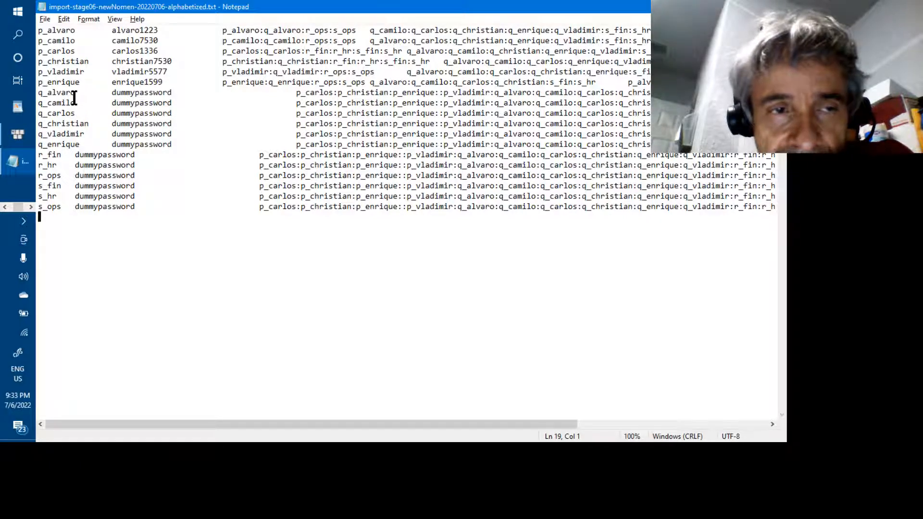
Step: Check the tab separators between password and share list in the first q_ record, continuing down to the last q_ record
{"action": "left_click", "coordinate": [296, 94]}
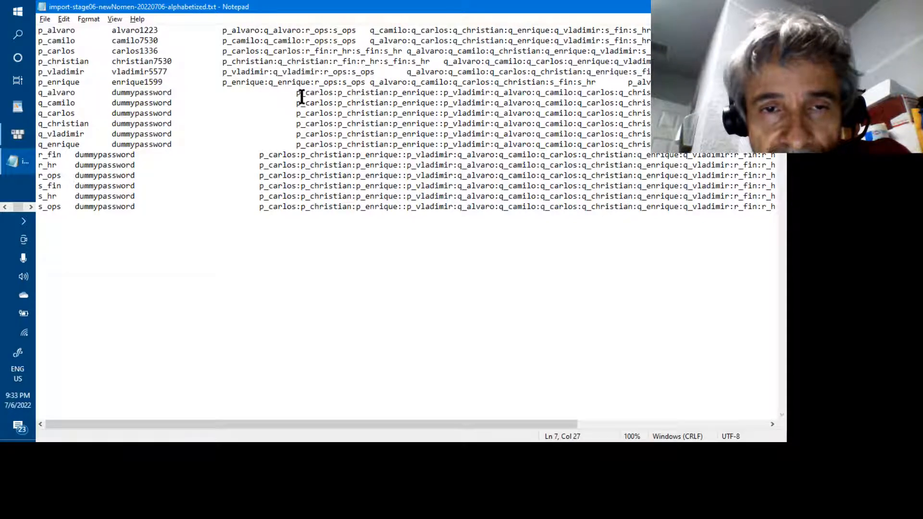
{"action": "left_click", "coordinate": [172, 96]}
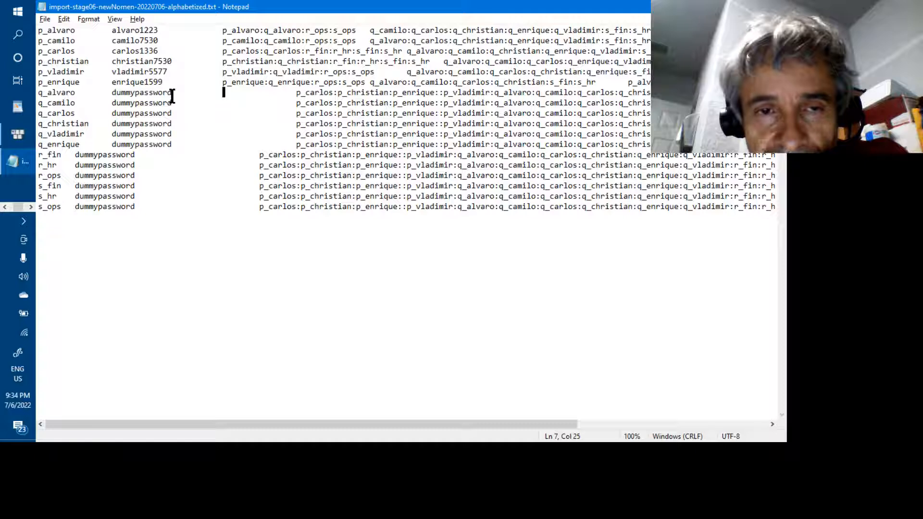
{"action": "key", "text": "Right"}
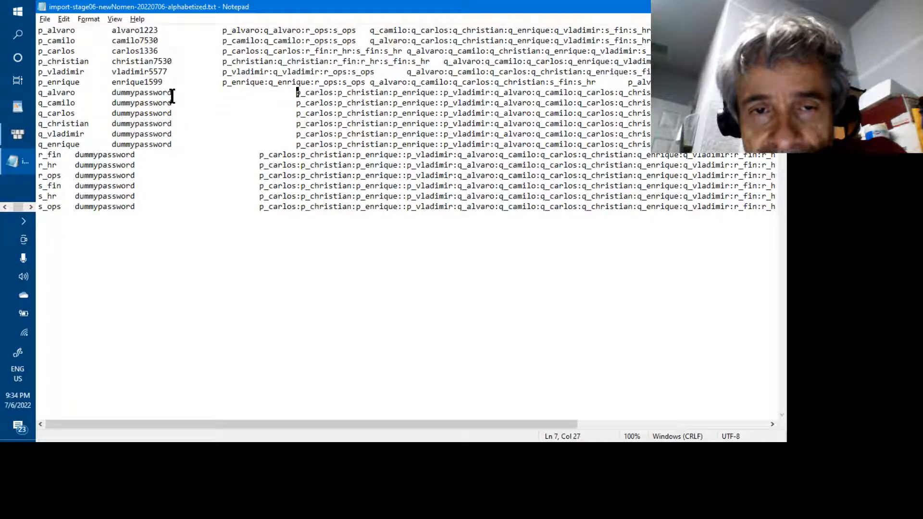
{"action": "key", "text": "Down"}
{"action": "key", "text": "Down"}
{"action": "key", "text": "Down"}
{"action": "key", "text": "Down"}
{"action": "key", "text": "Down"}
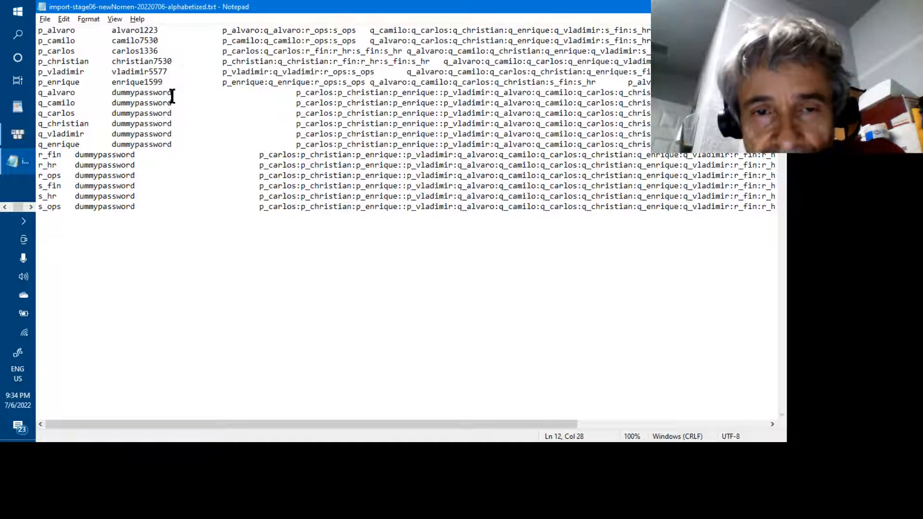
Step: Examine the start of the share list in the r_ and s_ records, continuing down to the s_ops row
{"action": "key", "text": "Down"}
{"action": "key", "text": "Left"}
{"action": "key", "text": "Left"}
{"action": "key", "text": "Left"}
{"action": "key", "text": "Left"}
{"action": "key", "text": "Left"}
{"action": "key", "text": "Left"}
{"action": "key", "text": "Down"}
{"action": "key", "text": "Down"}
{"action": "key", "text": "Down"}
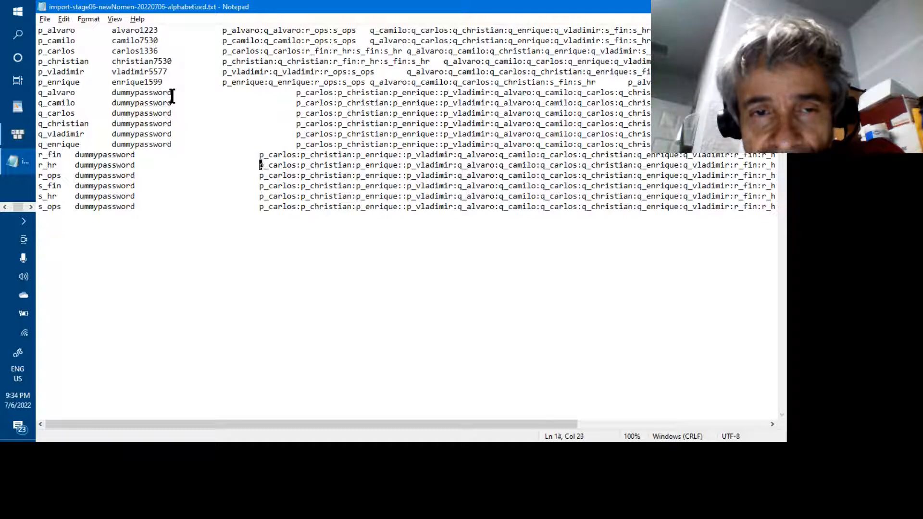
{"action": "key", "text": "Down"}
{"action": "key", "text": "Down"}
{"action": "key", "text": "Down"}
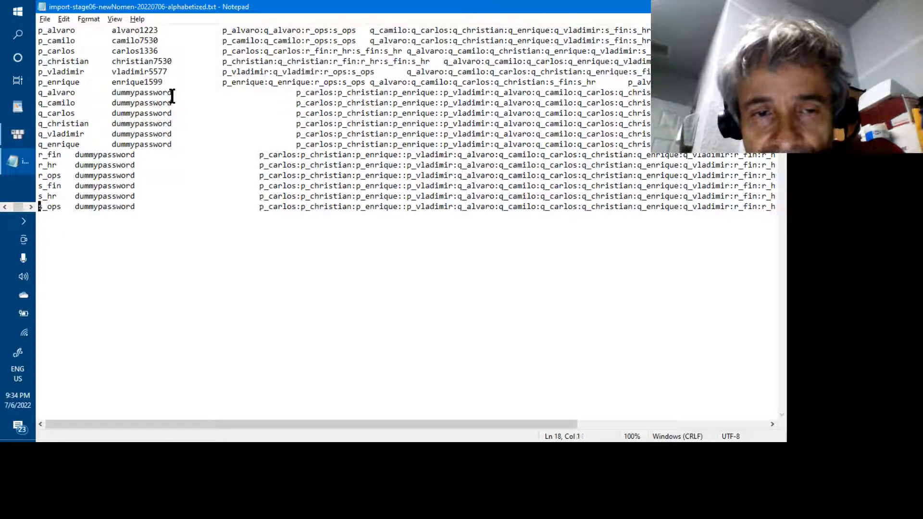
Step: Go through the r_fin record from its user name across the password and tab separators to the share list
{"action": "key", "text": "Up"}
{"action": "key", "text": "Up"}
{"action": "key", "text": "Up"}
{"action": "key", "text": "Up"}
{"action": "key", "text": "Up"}
{"action": "key", "text": "Right"}
{"action": "key", "text": "Right"}
{"action": "key", "text": "Right"}
{"action": "key", "text": "Right"}
{"action": "key", "text": "Right"}
{"action": "key", "text": "Right"}
{"action": "key", "text": "Right"}
{"action": "key", "text": "Right"}
{"action": "key", "text": "Right"}
{"action": "key", "text": "Right"}
{"action": "key", "text": "Right"}
{"action": "key", "text": "Right"}
{"action": "key", "text": "Right"}
{"action": "key", "text": "Right"}
{"action": "key", "text": "Right"}
{"action": "key", "text": "Right"}
{"action": "key", "text": "Right"}
{"action": "key", "text": "Right"}
{"action": "key", "text": "Right"}
{"action": "key", "text": "Right"}
{"action": "key", "text": "Right"}
{"action": "key", "text": "Right"}
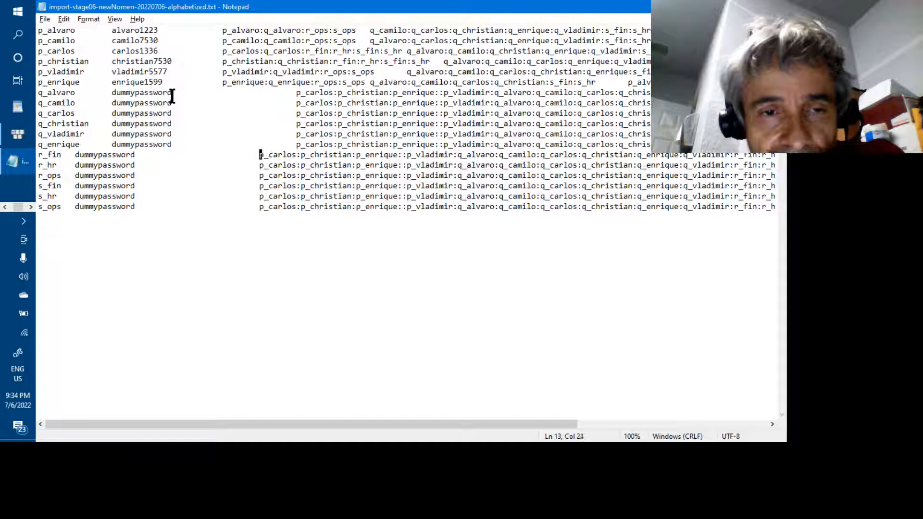
Step: Compare the tab separators before the share list in the last q_ record with those in the r_fin record
{"action": "key", "text": "Up"}
{"action": "key", "text": "Left"}
{"action": "key", "text": "Left"}
{"action": "key", "text": "Left"}
{"action": "key", "text": "Right"}
{"action": "key", "text": "Right"}
{"action": "key", "text": "Right"}
{"action": "key", "text": "Right"}
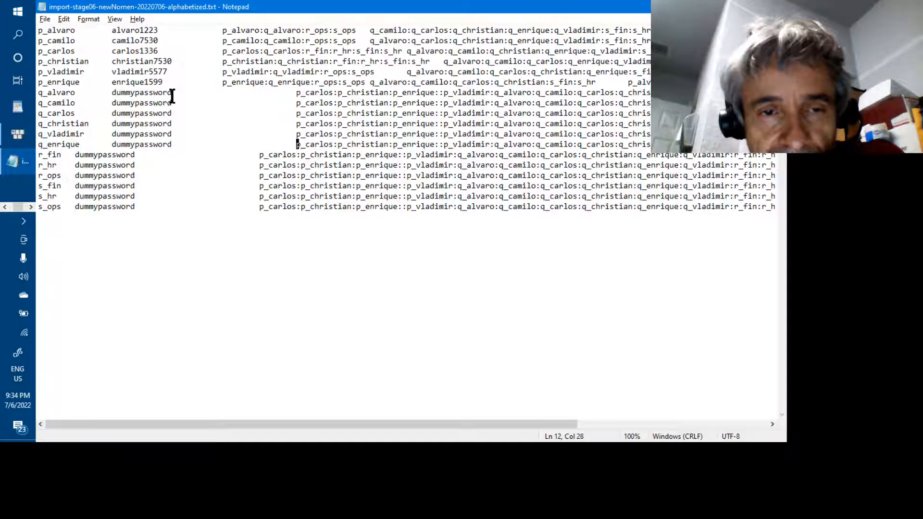
{"action": "key", "text": "Down"}
{"action": "key", "text": "Left"}
{"action": "key", "text": "Left"}
{"action": "key", "text": "Left"}
{"action": "key", "text": "Left"}
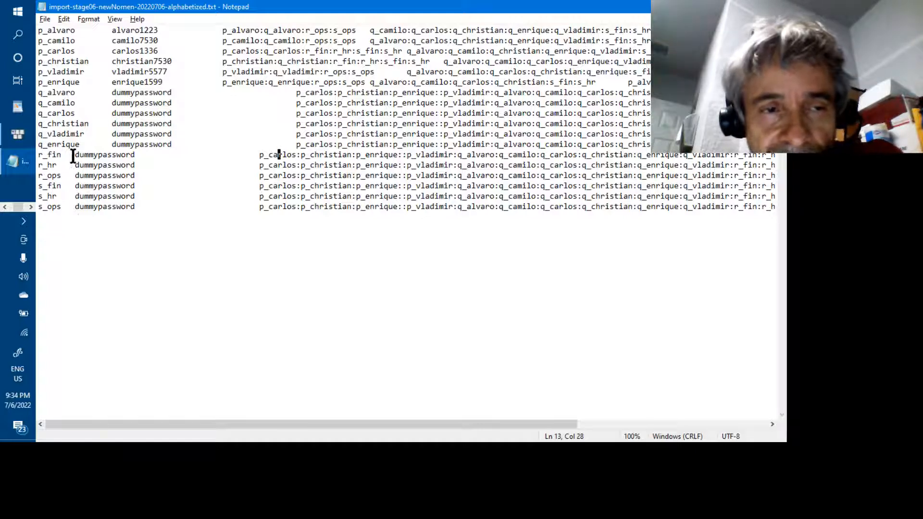
Step: Compare the tab separator between user name and password in the r_fin record with that in the last q_ record
{"action": "left_click", "coordinate": [63, 154]}
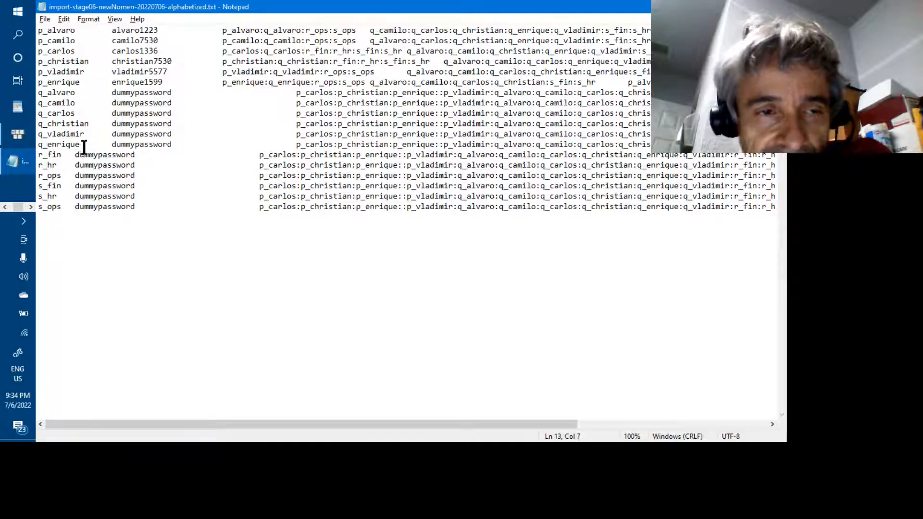
{"action": "left_click", "coordinate": [79, 147]}
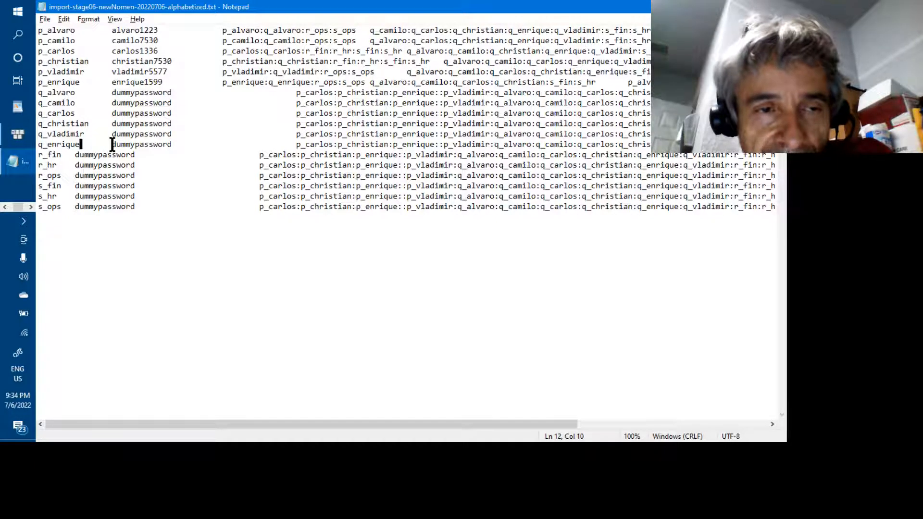
{"action": "left_click", "coordinate": [110, 146]}
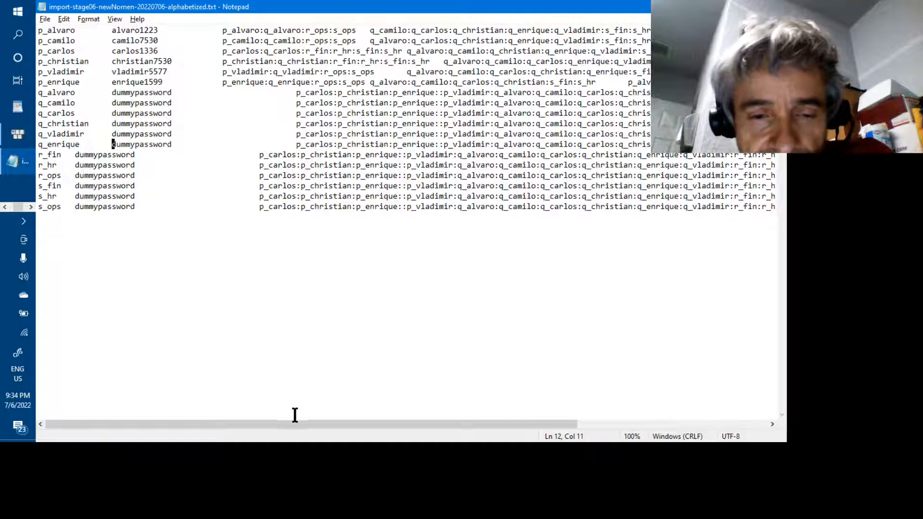
Step: Examine the share lists and quota values at the far end of the records, returning to the user names
{"action": "left_click_drag", "start_coordinate": [288, 423], "coordinate": [497, 423]}
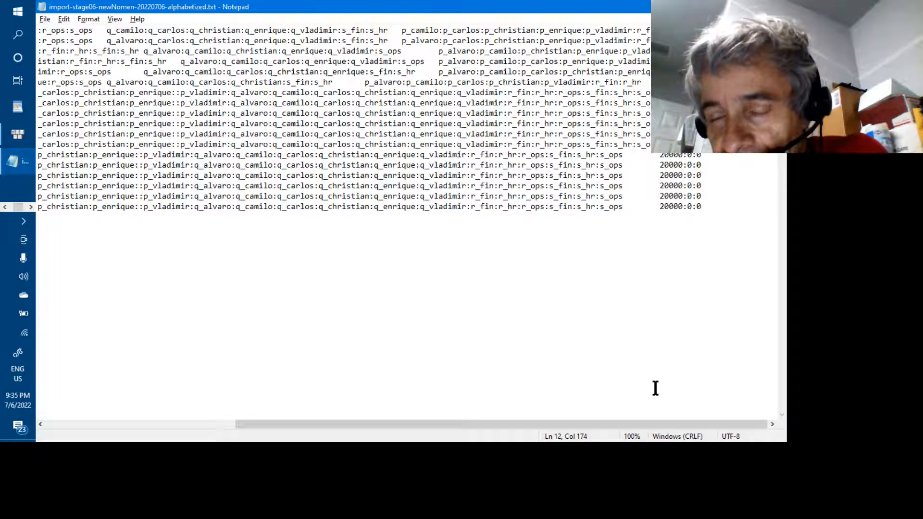
{"action": "left_click_drag", "start_coordinate": [644, 424], "coordinate": [457, 428]}
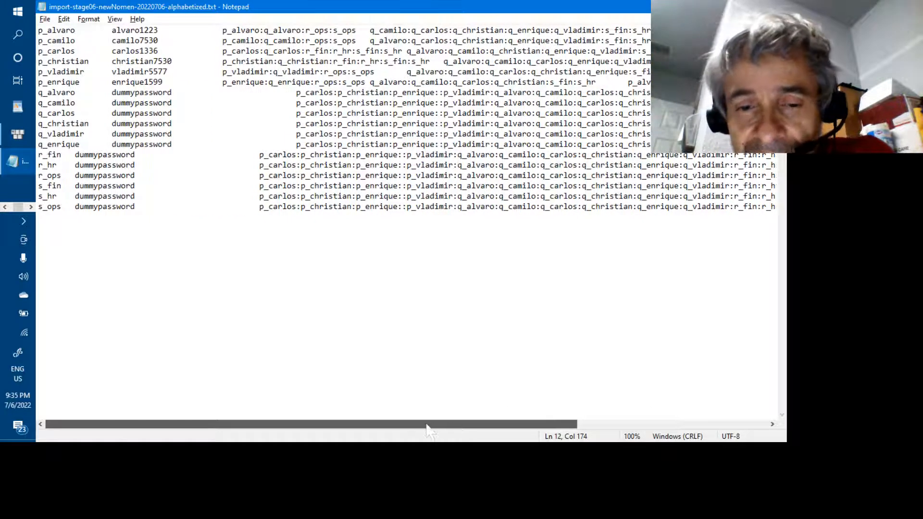
{"action": "scroll", "coordinate": [269, 308], "scroll_direction": "right", "scroll_amount": 5}
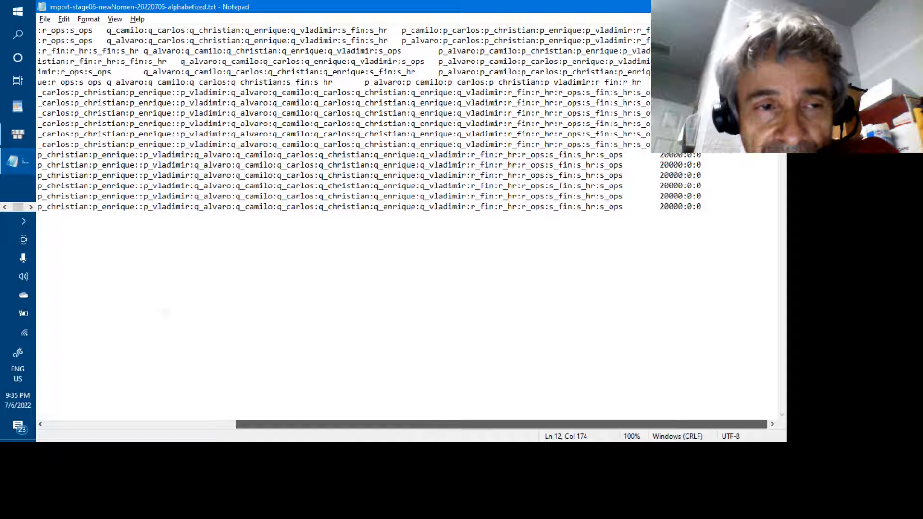
{"action": "scroll", "coordinate": [231, 267], "scroll_direction": "left", "scroll_amount": 5}
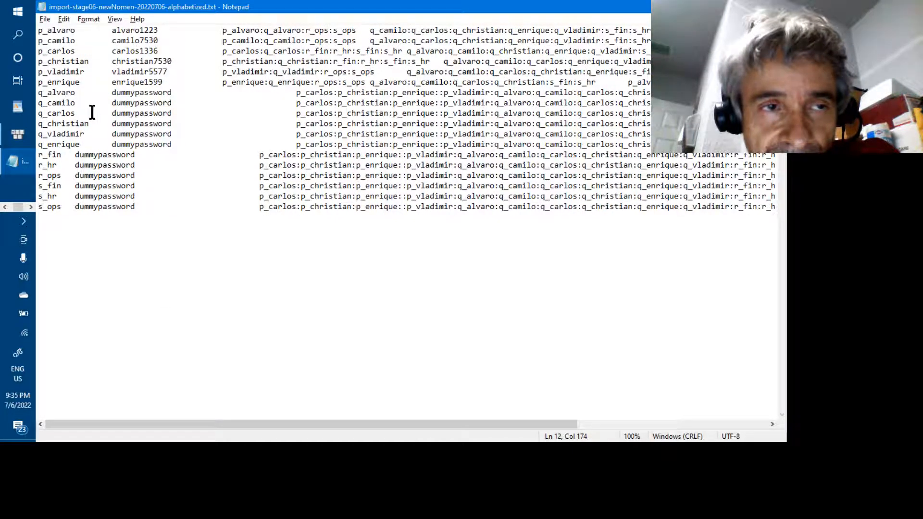
Step: Switch to import_users_list_stages.xlsx in Excel and select the user data without the header row, from A2 to G19
{"action": "key", "text": "alt+Tab"}
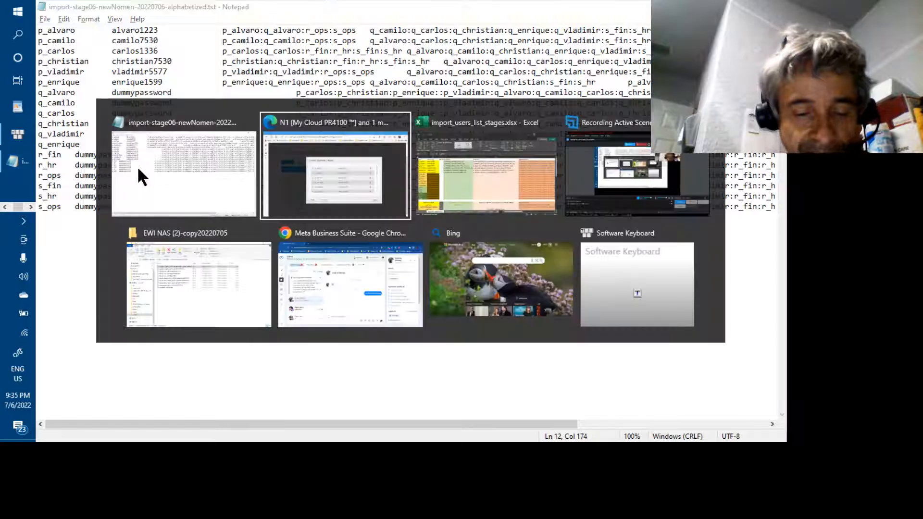
{"action": "key", "text": "alt+Tab"}
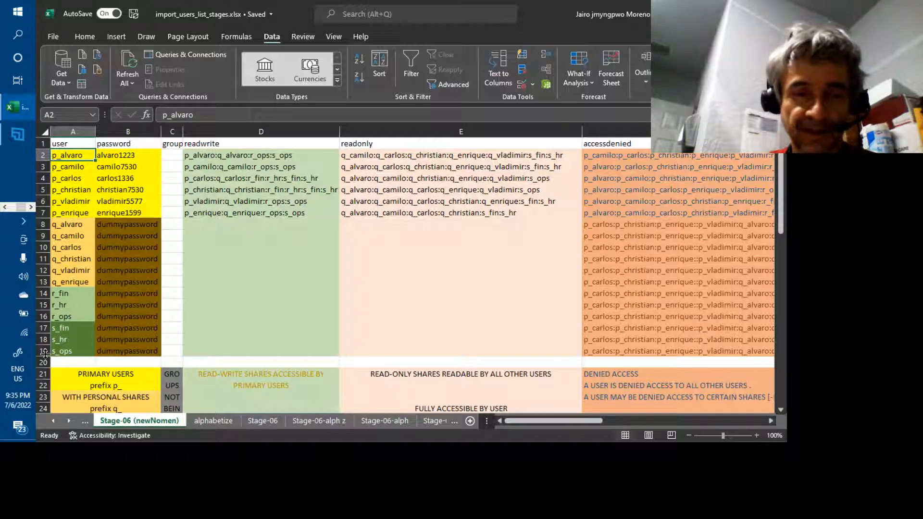
{"action": "left_click", "coordinate": [40, 143]}
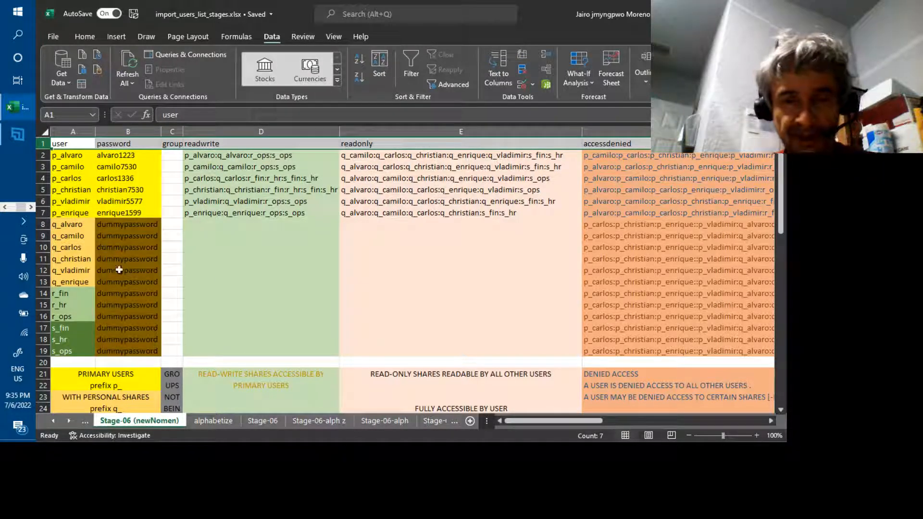
{"action": "left_click", "coordinate": [67, 155]}
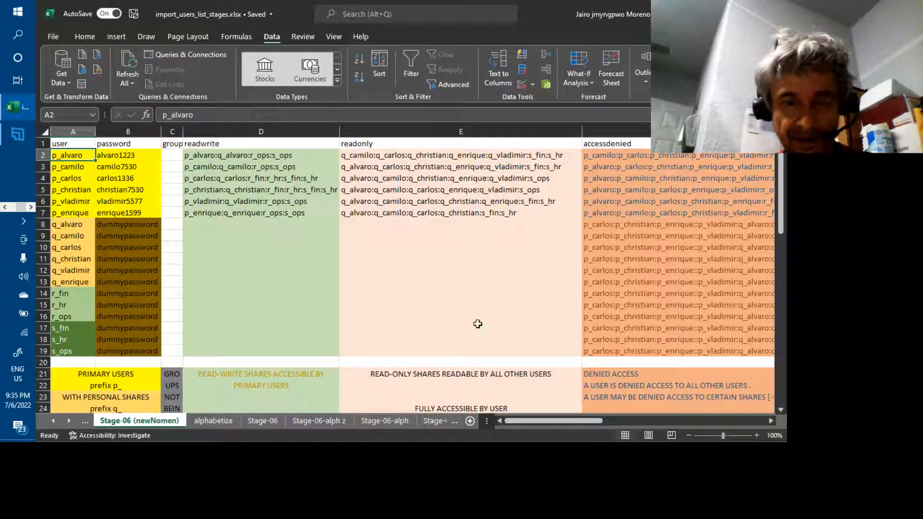
{"action": "left_click_drag", "start_coordinate": [597, 421], "coordinate": [710, 422]}
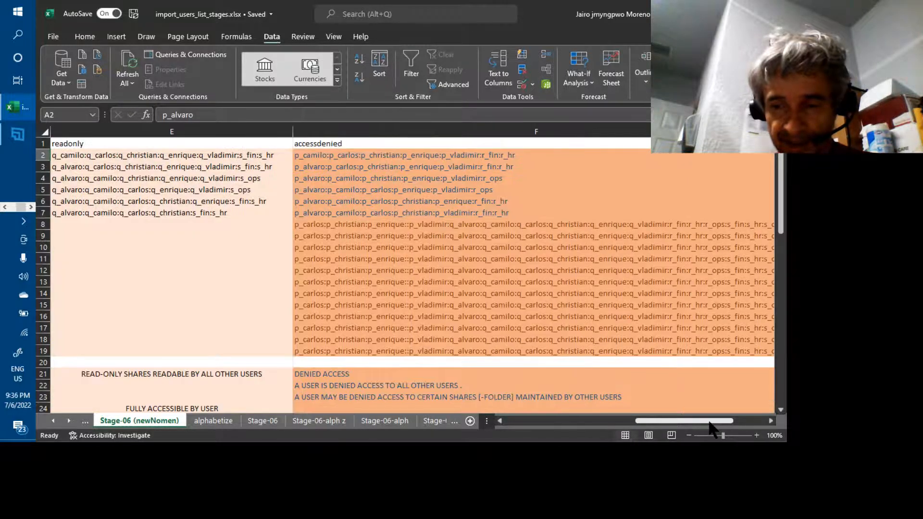
{"action": "left_click", "coordinate": [742, 420]}
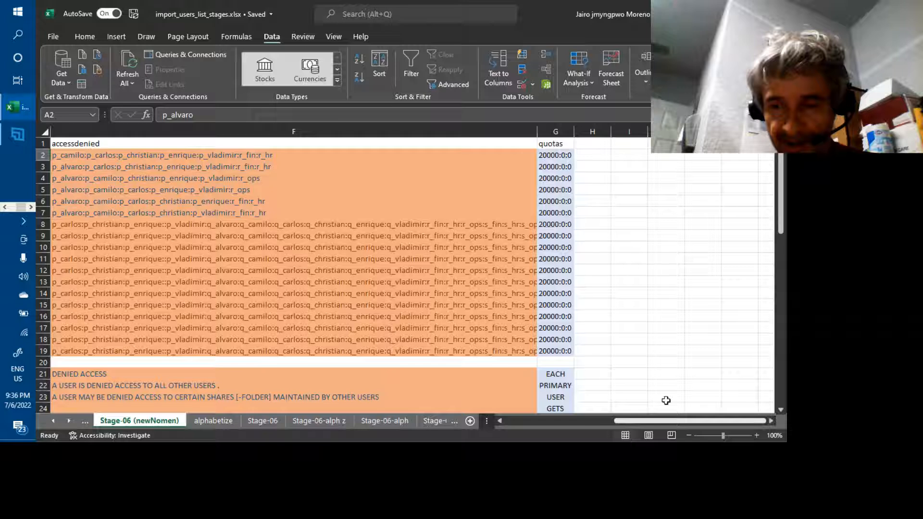
{"action": "left_click", "coordinate": [561, 351], "text": "shift"}
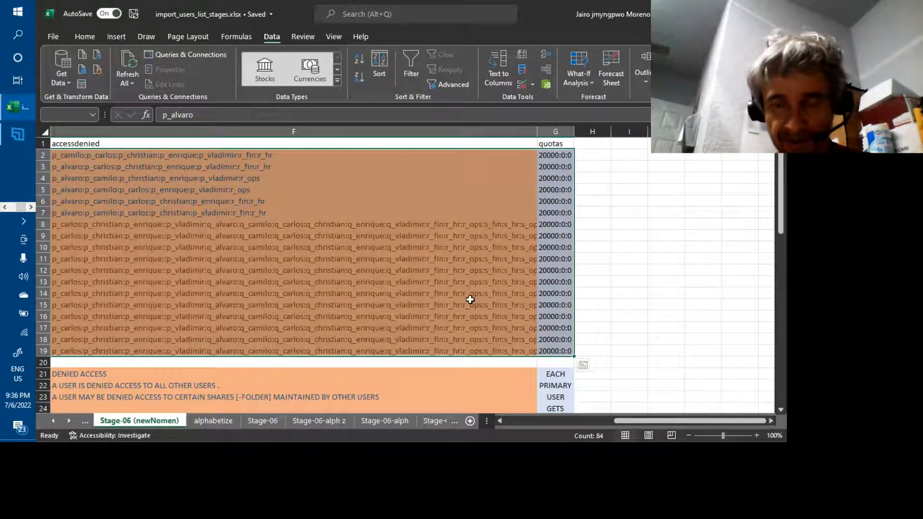
{"action": "key", "text": "ctrl"}
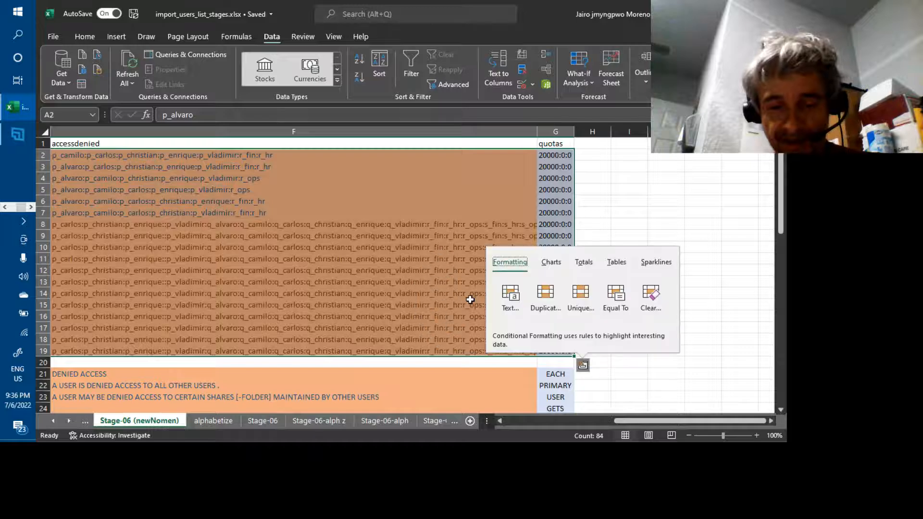
Step: Switch to the My Cloud PR4100 page in Edge and cancel the pending creation of multiple users
{"action": "key", "text": "alt+Tab"}
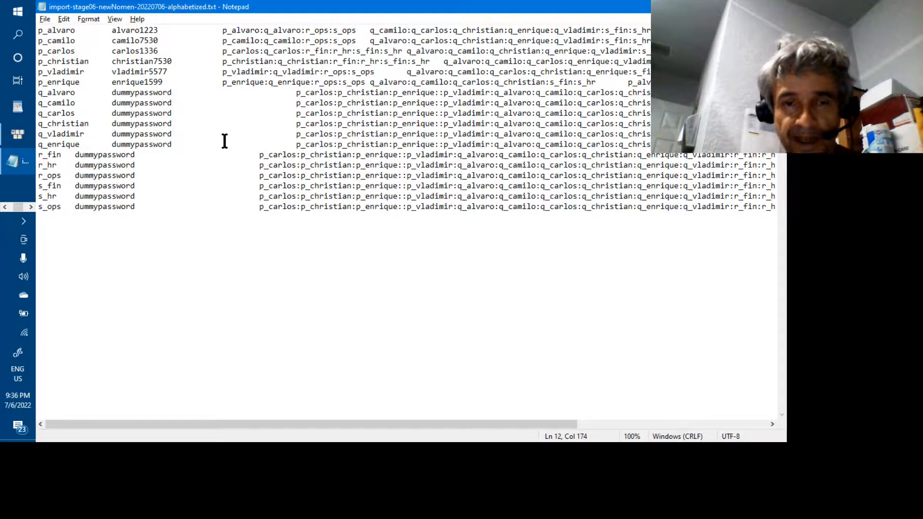
{"action": "key", "text": "alt+Tab"}
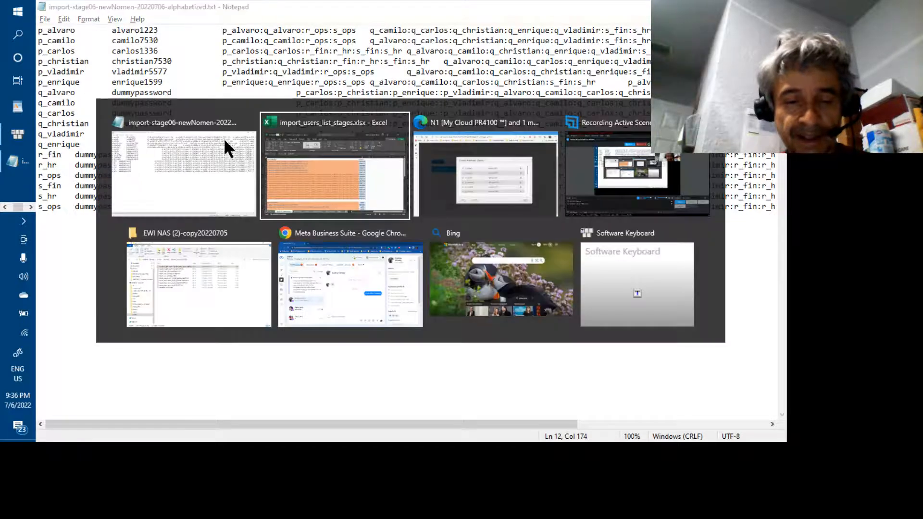
{"action": "key", "text": "alt+Tab"}
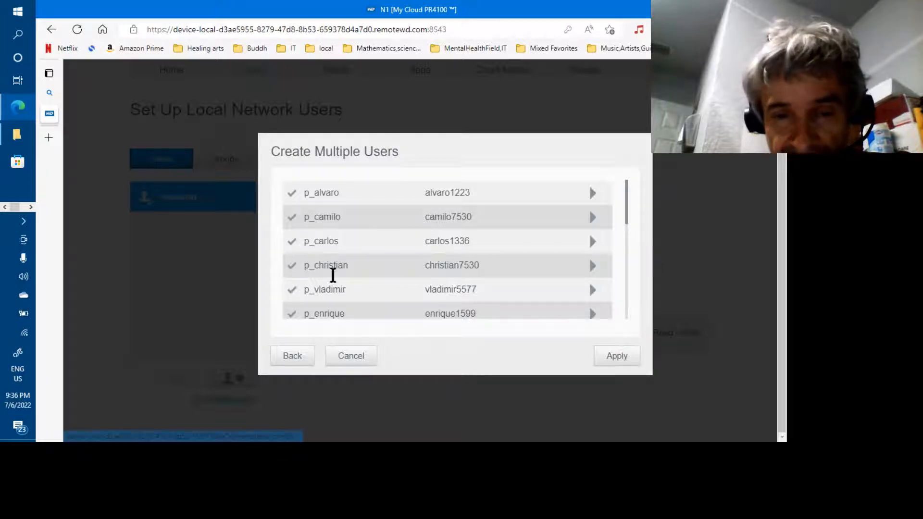
{"action": "left_click", "coordinate": [351, 357]}
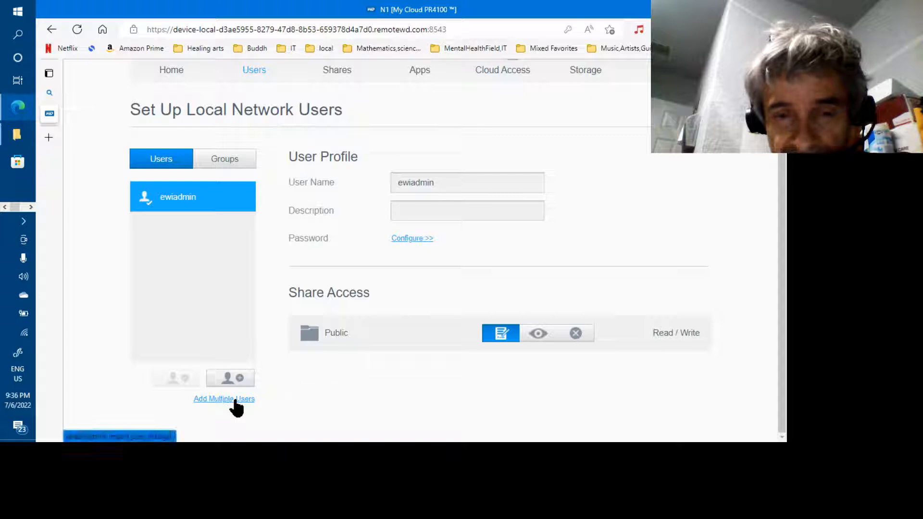
Step: Start adding multiple users with the Import Users method and continue to the file selection
{"action": "left_click", "coordinate": [235, 407]}
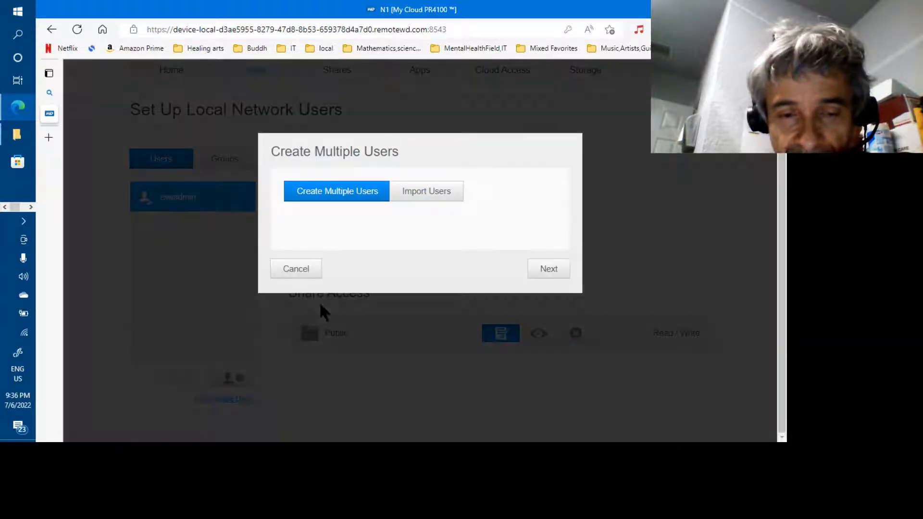
{"action": "left_click", "coordinate": [432, 193]}
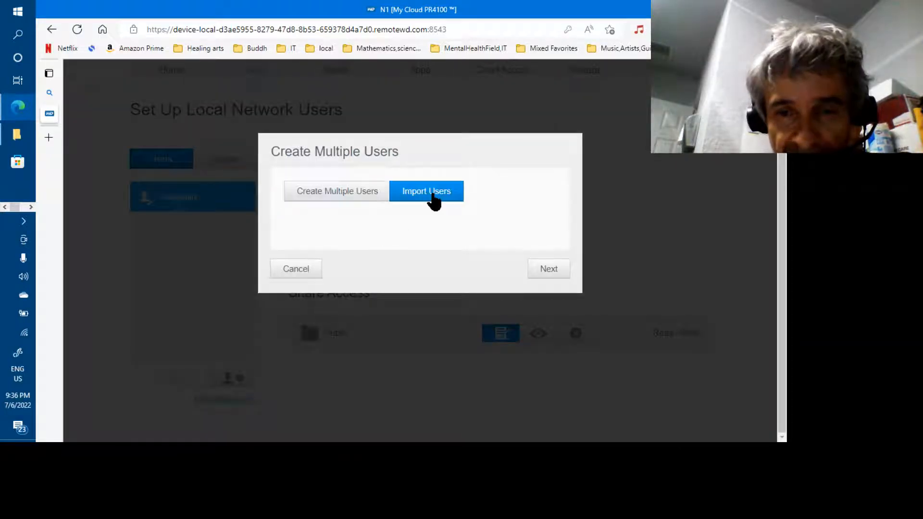
{"action": "left_click", "coordinate": [549, 269]}
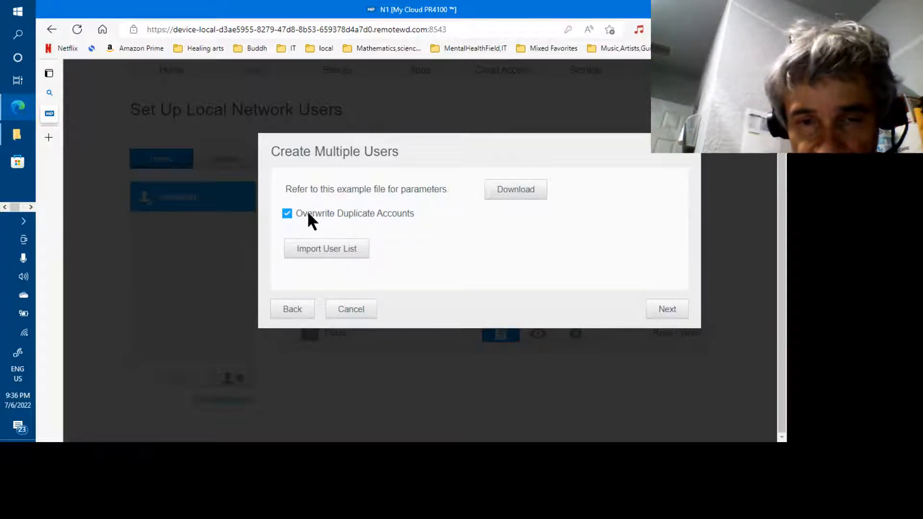
Step: Load import-stage06-newNomen-20220706-alphabetized.txt as the user list with Overwrite Duplicate Accounts enabled, and continue to the user preview
{"action": "left_click", "coordinate": [342, 252]}
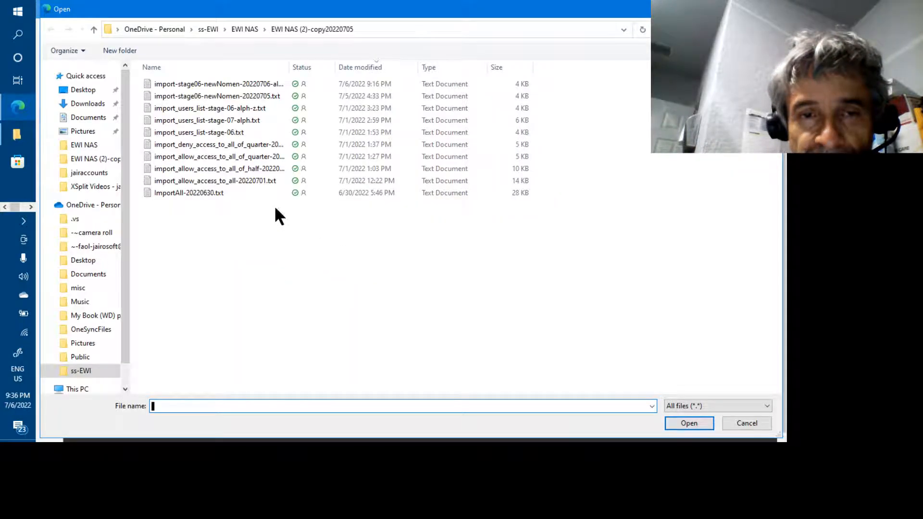
{"action": "double_click", "coordinate": [292, 61]}
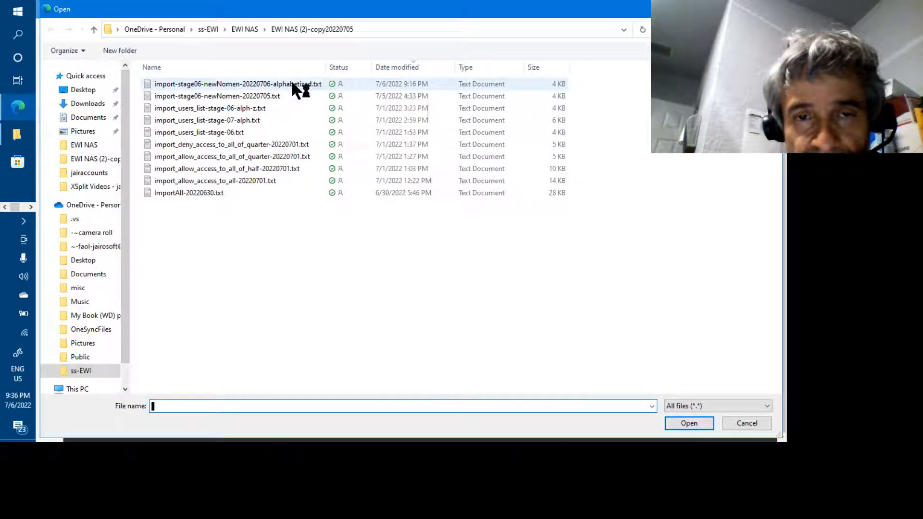
{"action": "left_click", "coordinate": [291, 82]}
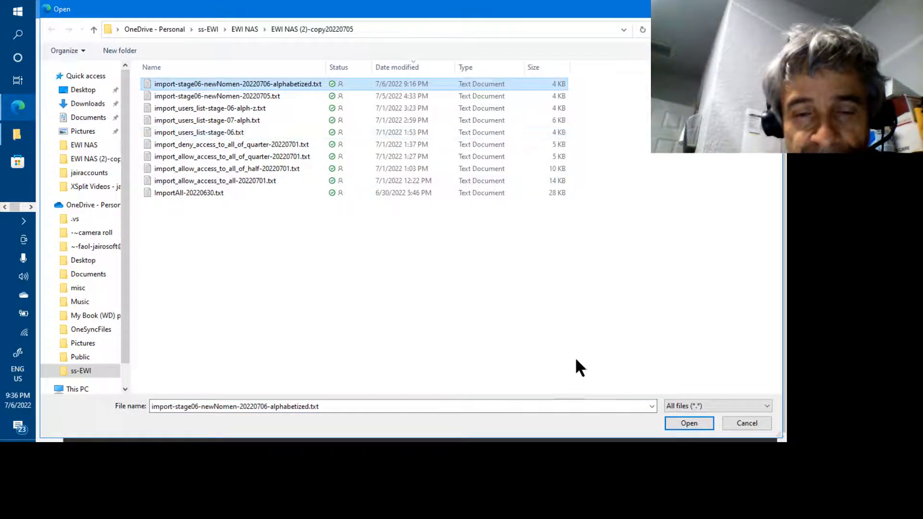
{"action": "left_click", "coordinate": [686, 424]}
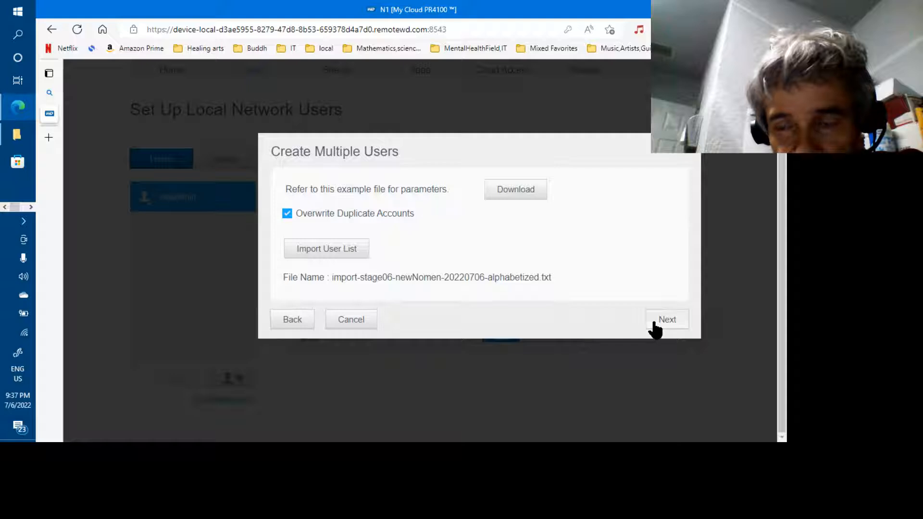
{"action": "left_click", "coordinate": [655, 324]}
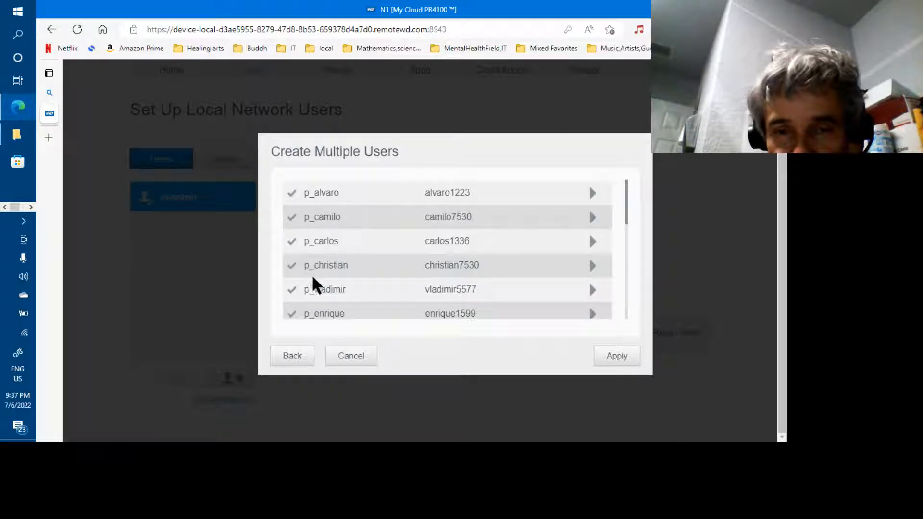
Step: Check the first p_ user's read-only, read/write and denied shares and quota, then the end of the imported user list
{"action": "left_click", "coordinate": [592, 193]}
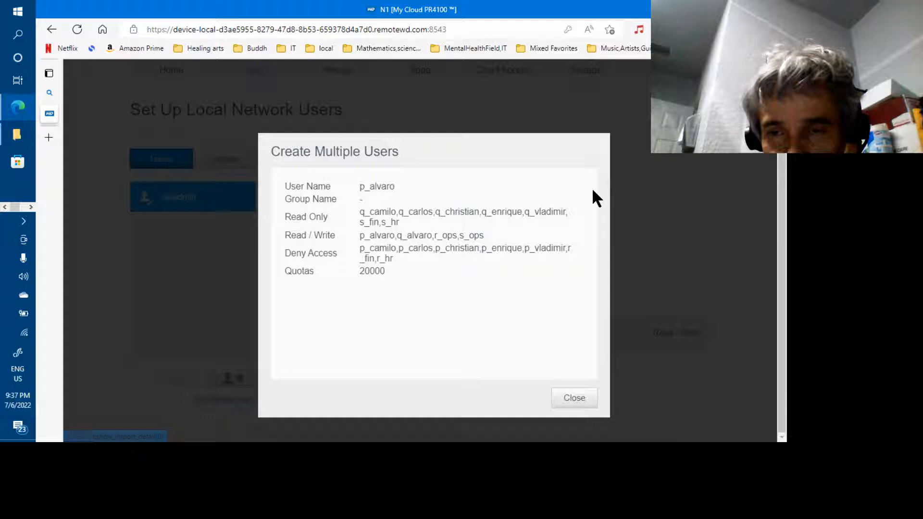
{"action": "triple_click", "coordinate": [360, 216]}
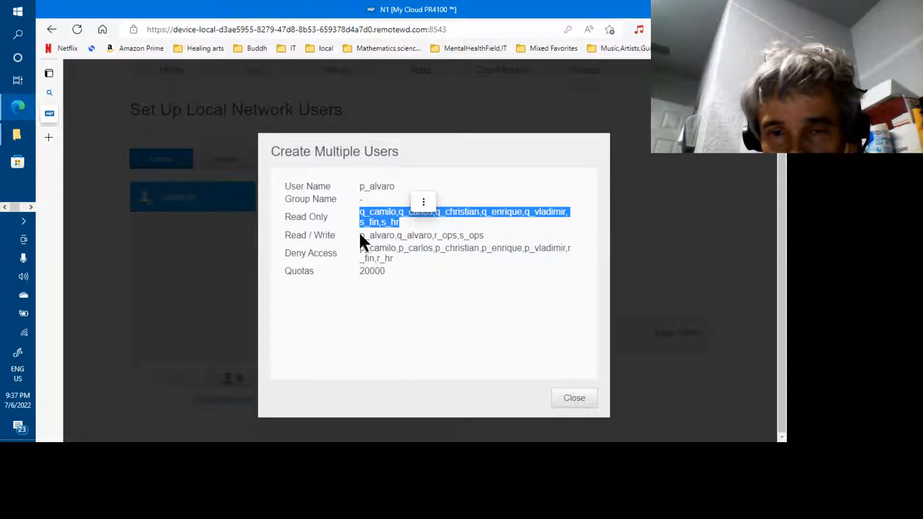
{"action": "left_click_drag", "start_coordinate": [361, 234], "coordinate": [545, 260]}
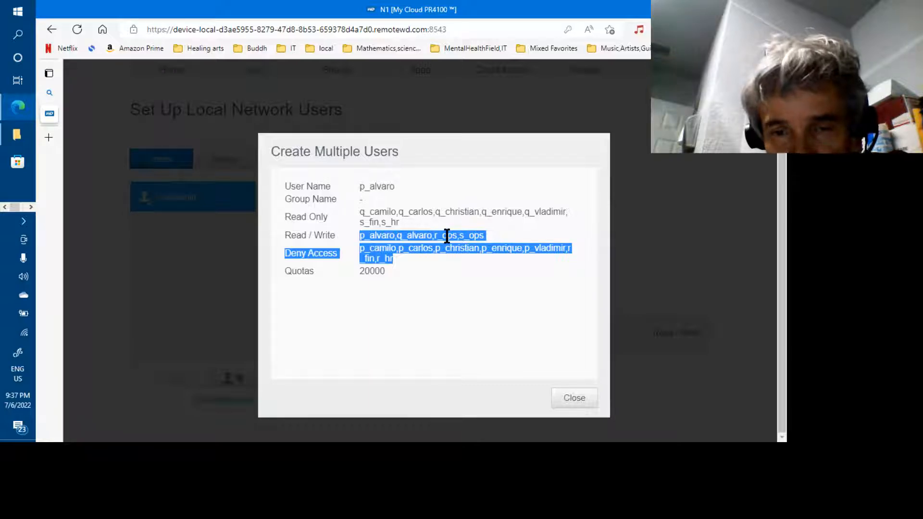
{"action": "left_click", "coordinate": [398, 249]}
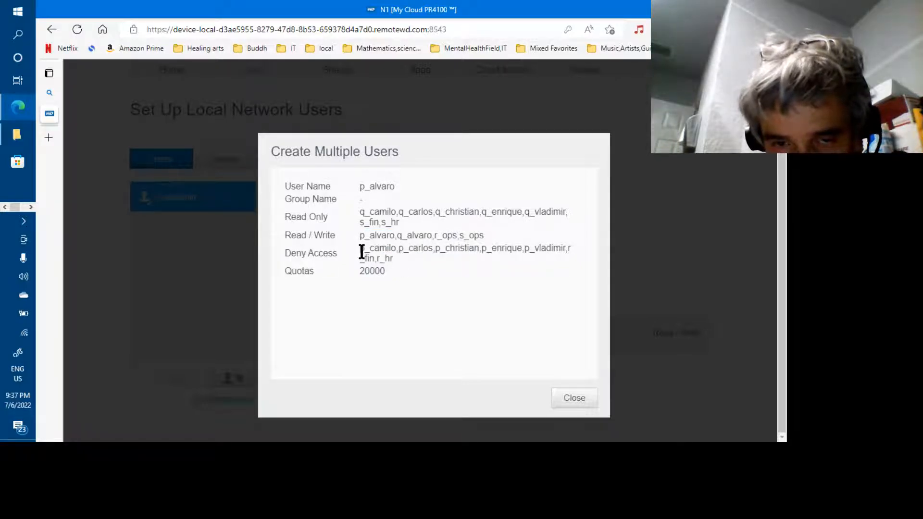
{"action": "left_click_drag", "start_coordinate": [360, 249], "coordinate": [394, 261]}
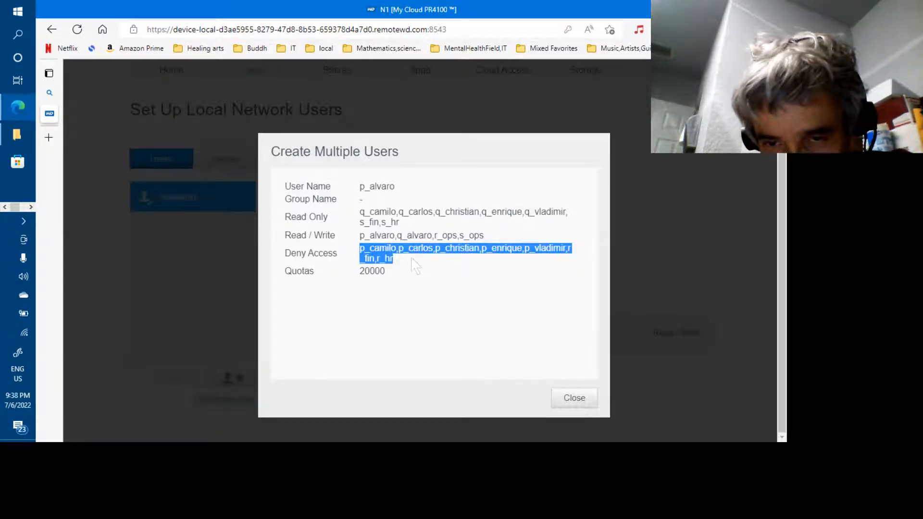
{"action": "left_click_drag", "start_coordinate": [414, 265], "coordinate": [450, 281]}
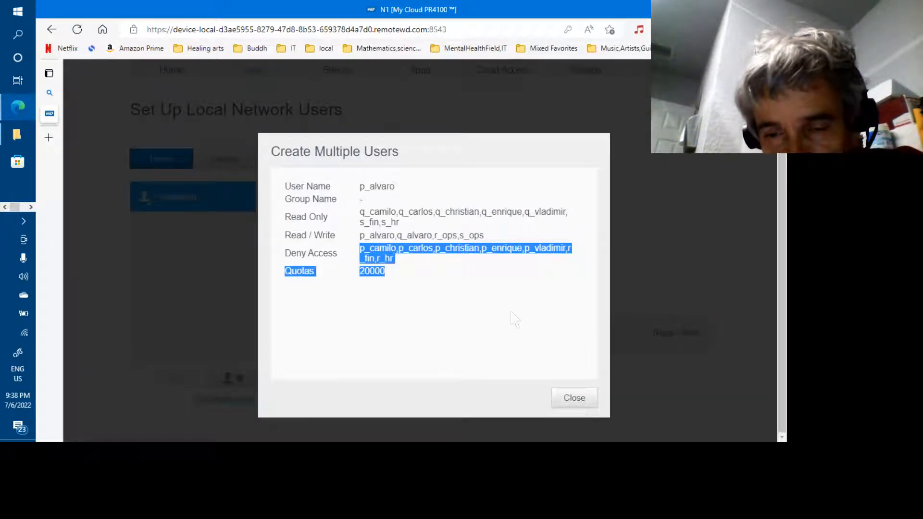
{"action": "left_click", "coordinate": [571, 395]}
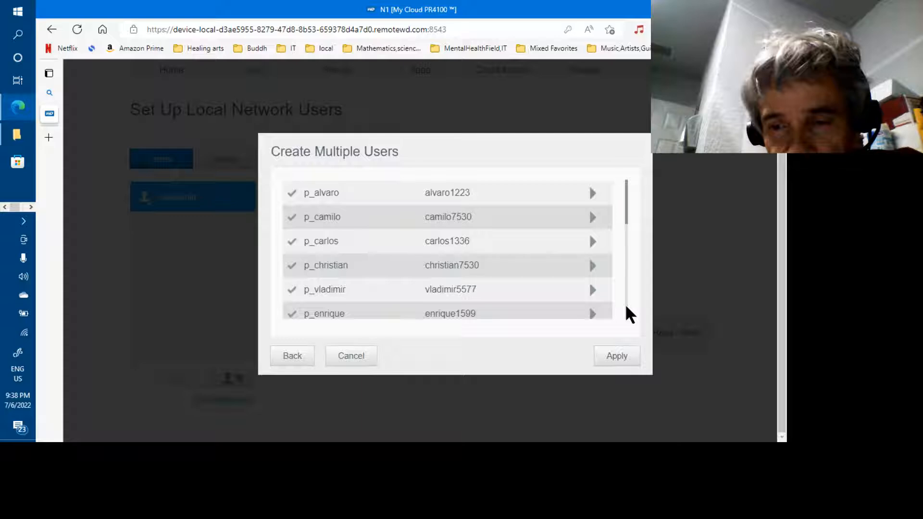
{"action": "scroll", "coordinate": [626, 307], "scroll_direction": "down", "scroll_amount": 10}
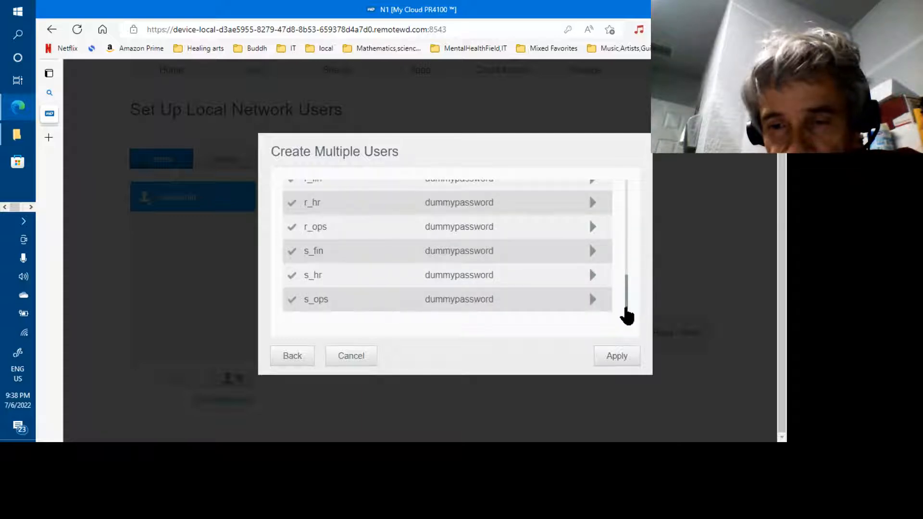
Step: Apply the import of the previewed users, and review the first p_ user's quota and share access
{"action": "left_click", "coordinate": [612, 354]}
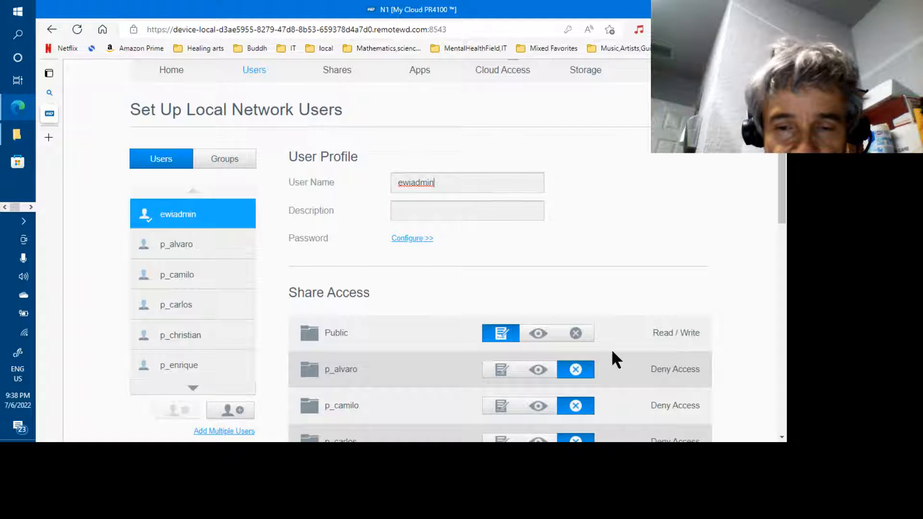
{"action": "left_click_drag", "start_coordinate": [231, 251], "coordinate": [205, 252]}
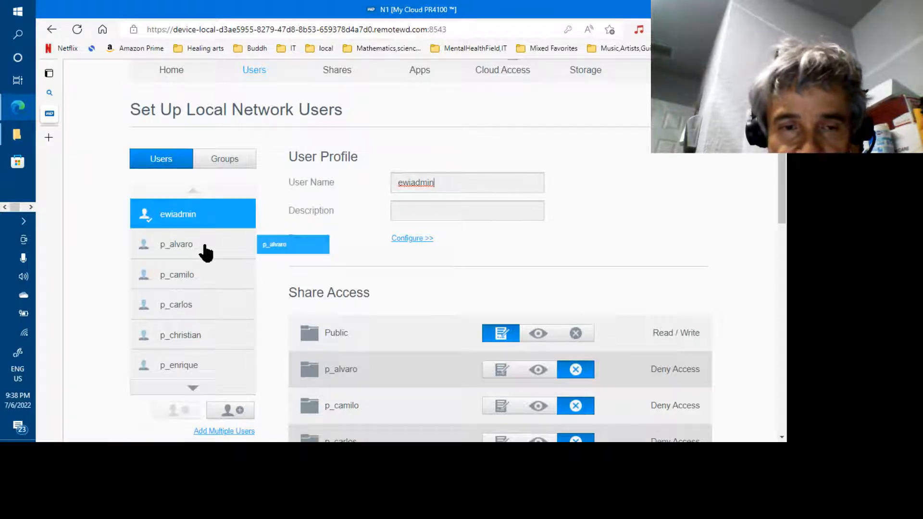
{"action": "left_click", "coordinate": [206, 253]}
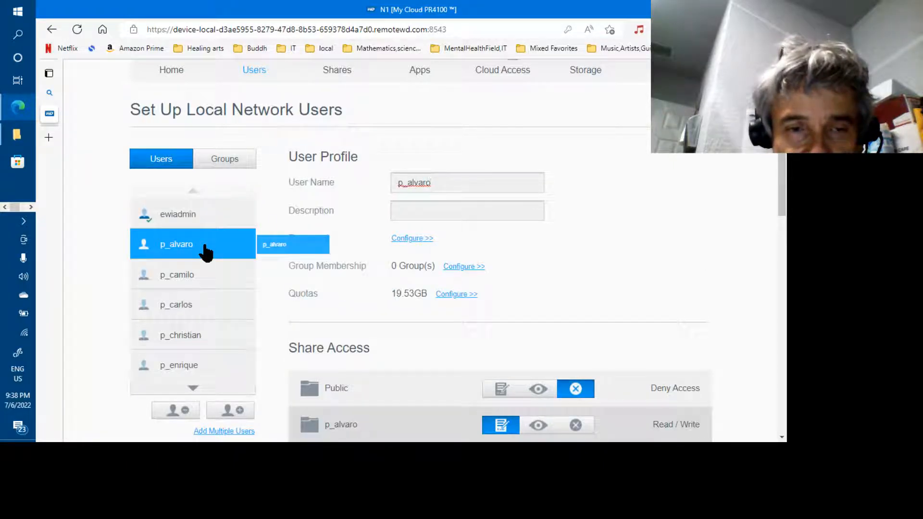
{"action": "scroll", "coordinate": [205, 252], "scroll_direction": "down", "scroll_amount": 5}
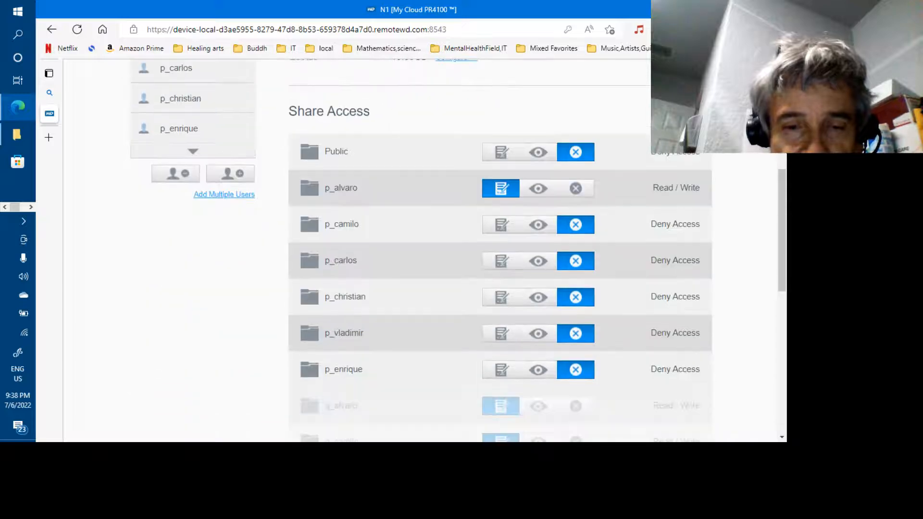
{"action": "scroll", "coordinate": [205, 252], "scroll_direction": "up", "scroll_amount": 2}
{"action": "scroll", "coordinate": [456, 250], "scroll_direction": "up", "scroll_amount": 2}
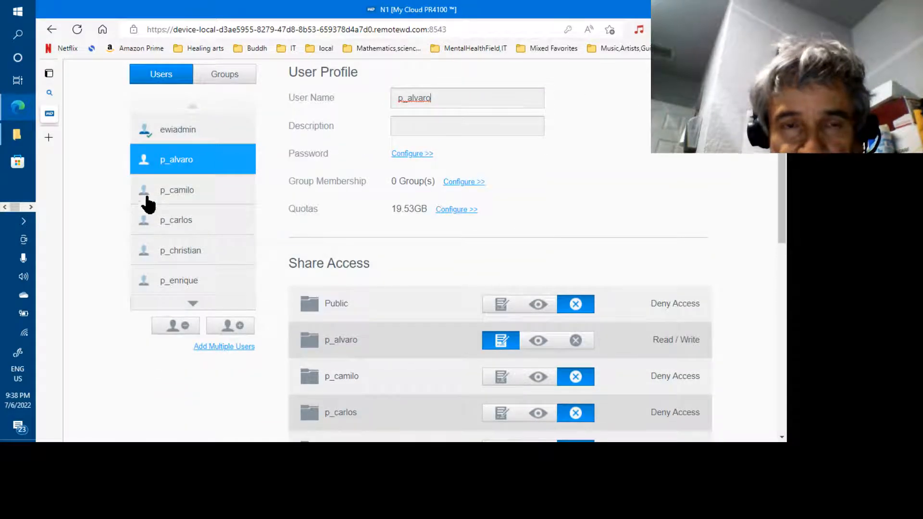
Step: Check the second p_ user's profile, quota and complete share access list
{"action": "left_click", "coordinate": [180, 196]}
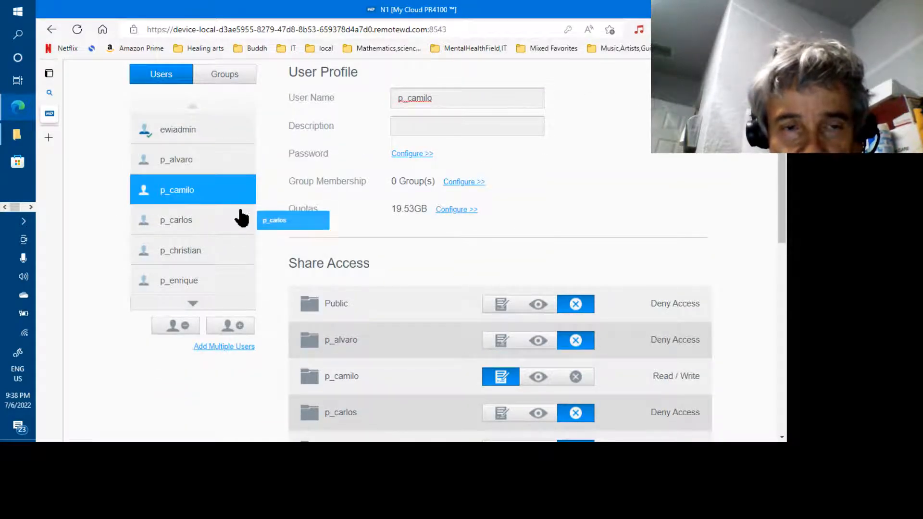
{"action": "scroll", "coordinate": [240, 217], "scroll_direction": "down", "scroll_amount": 8}
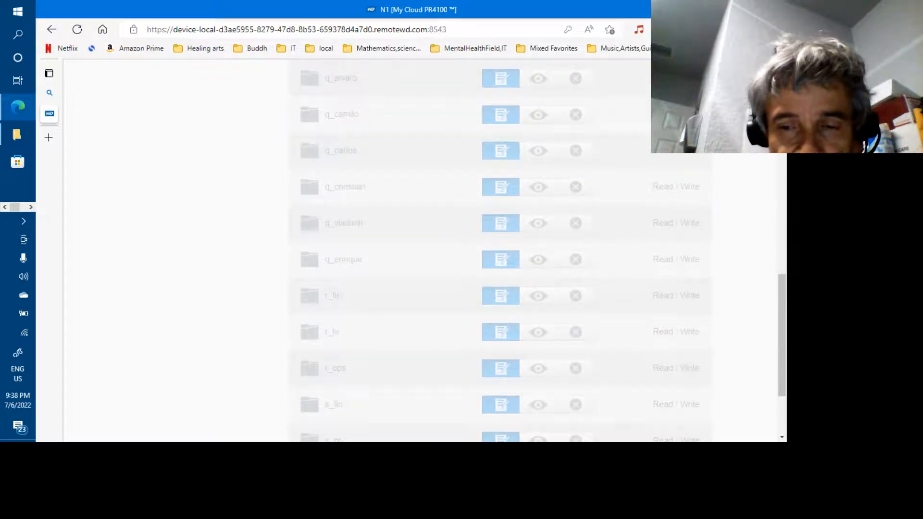
{"action": "scroll", "coordinate": [238, 254], "scroll_direction": "up", "scroll_amount": 10}
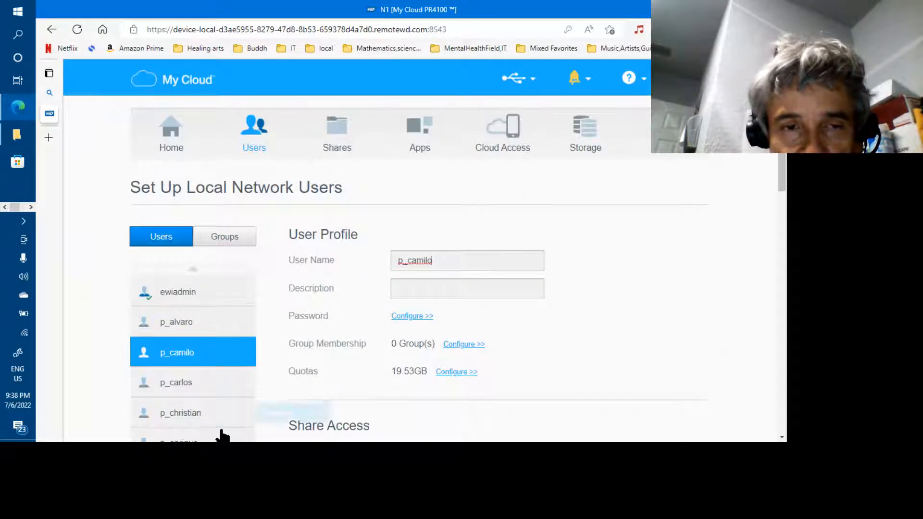
{"action": "scroll", "coordinate": [220, 433], "scroll_direction": "down", "scroll_amount": 3}
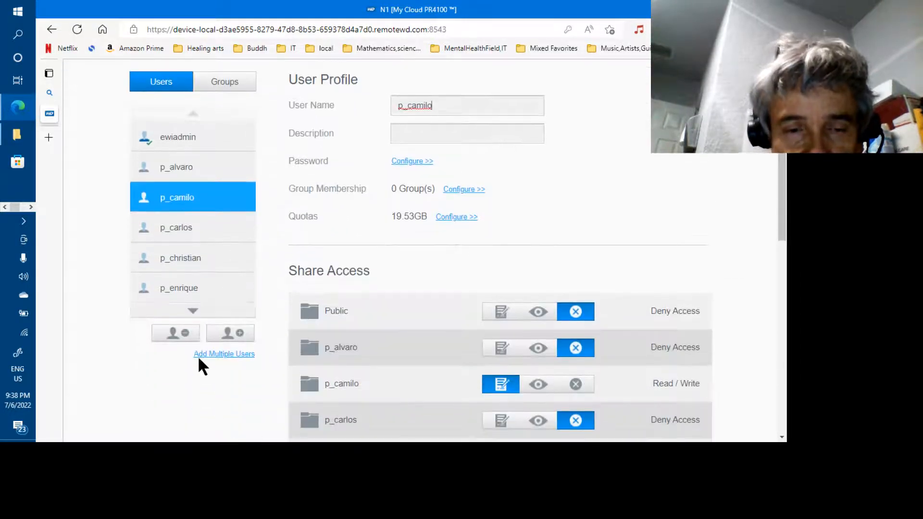
Step: Look through the local user list down to the s_ users and return to its beginning
{"action": "left_click", "coordinate": [188, 313]}
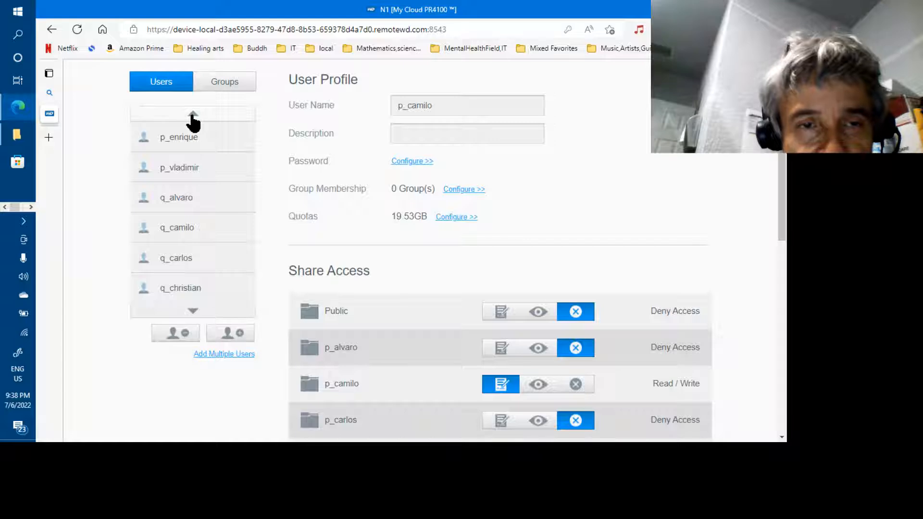
{"action": "left_click", "coordinate": [193, 310]}
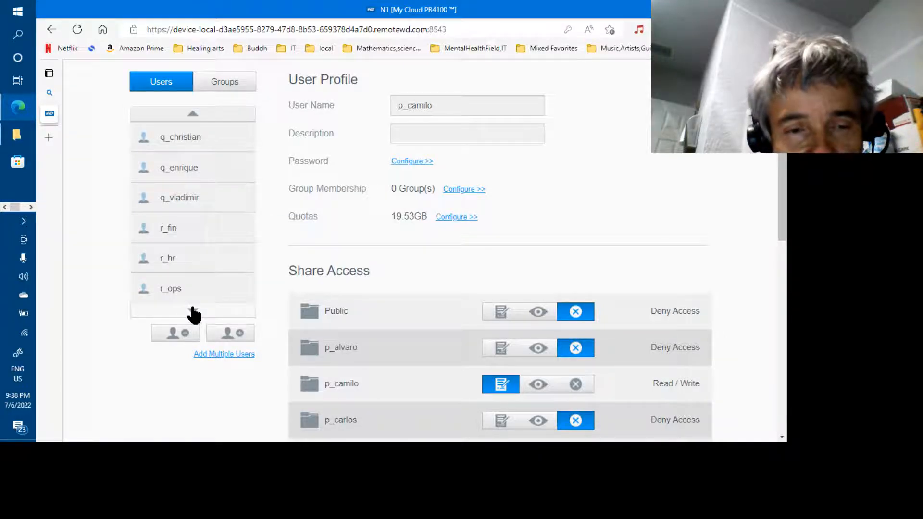
{"action": "left_click", "coordinate": [193, 310]}
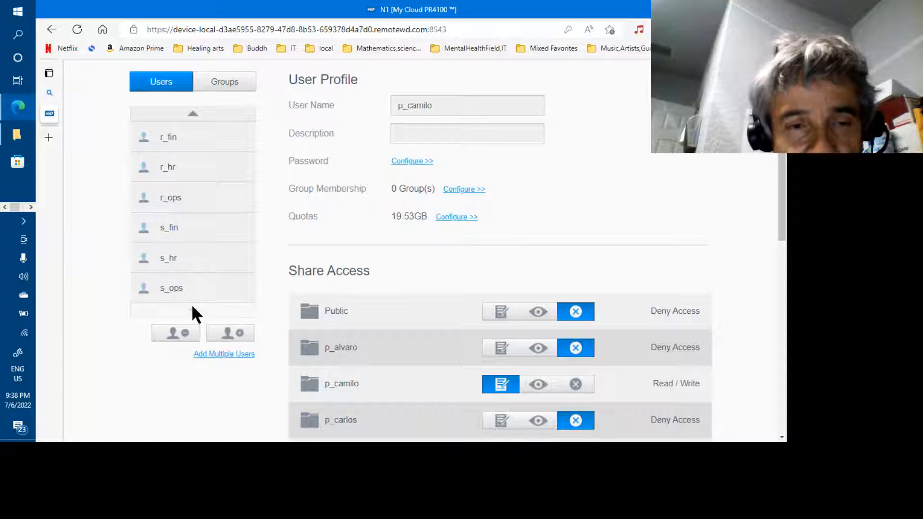
{"action": "left_click", "coordinate": [193, 115]}
{"action": "left_click", "coordinate": [193, 116]}
{"action": "left_click", "coordinate": [193, 116]}
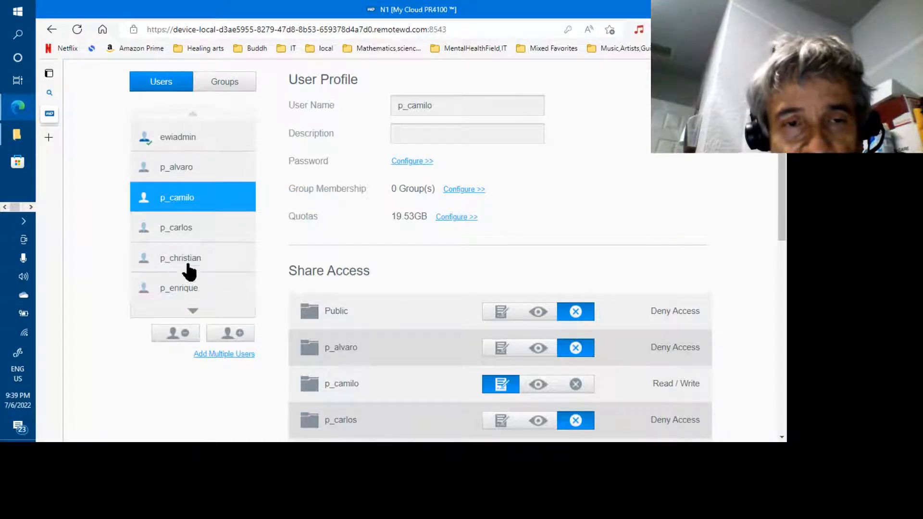
Step: View the last p_ user's profile, and look through the remaining q_, r_ and s_ users
{"action": "left_click", "coordinate": [195, 314]}
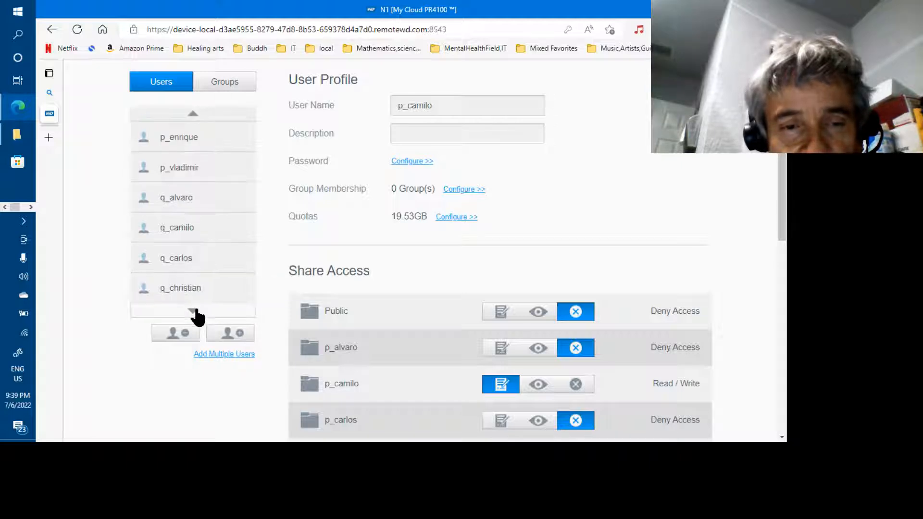
{"action": "left_click", "coordinate": [180, 178]}
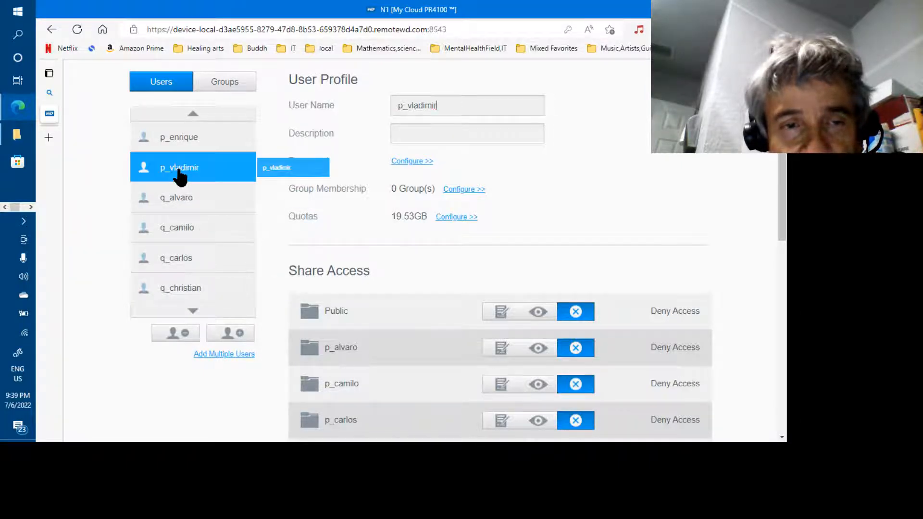
{"action": "left_click", "coordinate": [192, 313]}
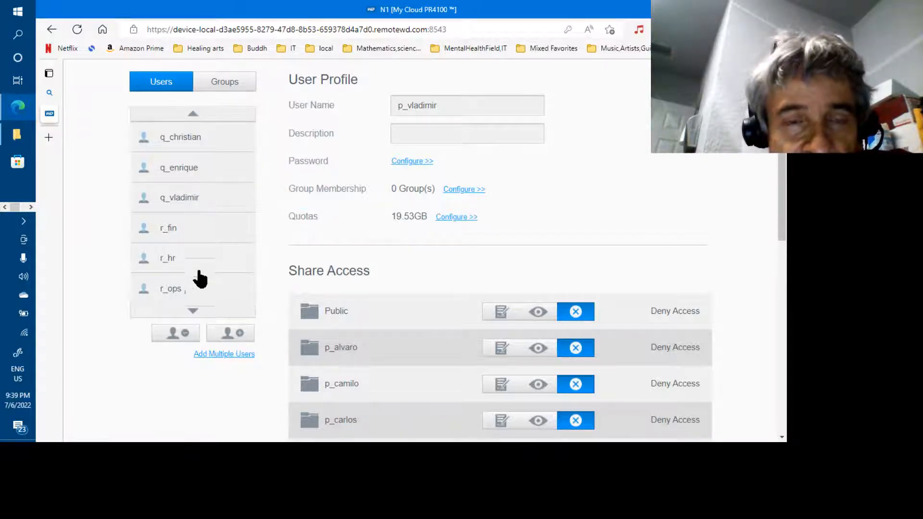
{"action": "left_click", "coordinate": [193, 312]}
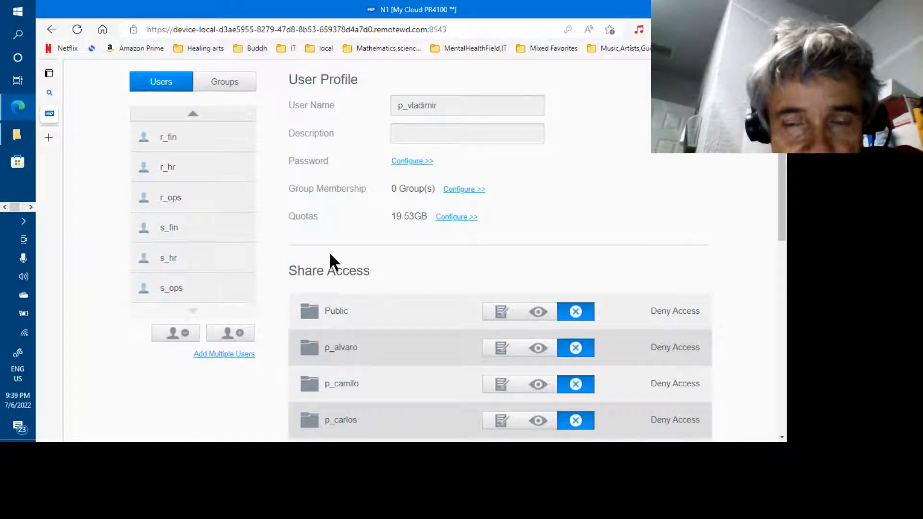
Step: Compare the last p_ user's access to their own p_ share with their access to the p_ share listed below it
{"action": "left_click_drag", "start_coordinate": [781, 231], "coordinate": [781, 315]}
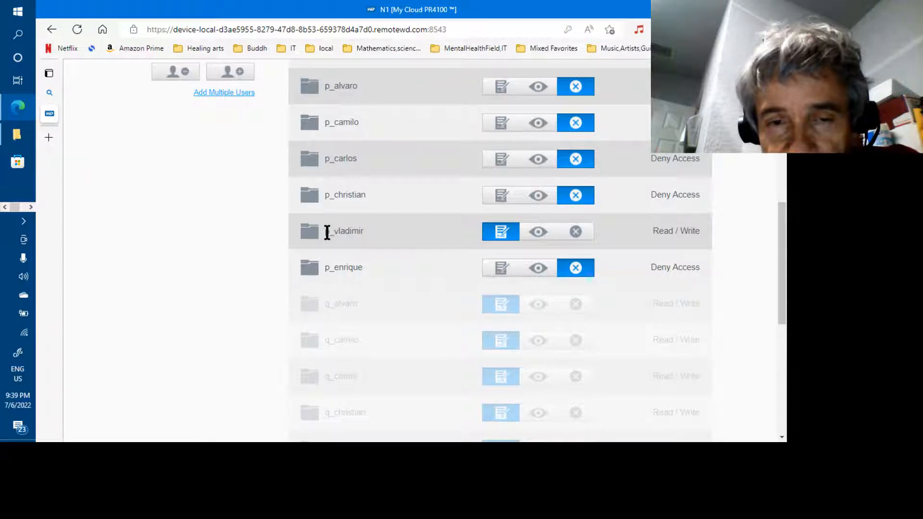
{"action": "left_click_drag", "start_coordinate": [326, 232], "coordinate": [365, 230]}
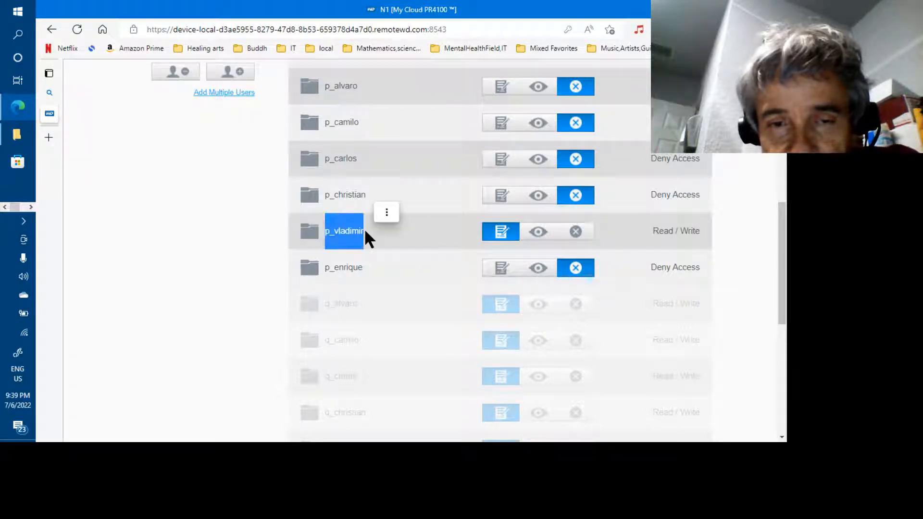
{"action": "left_click_drag", "start_coordinate": [325, 267], "coordinate": [361, 267]}
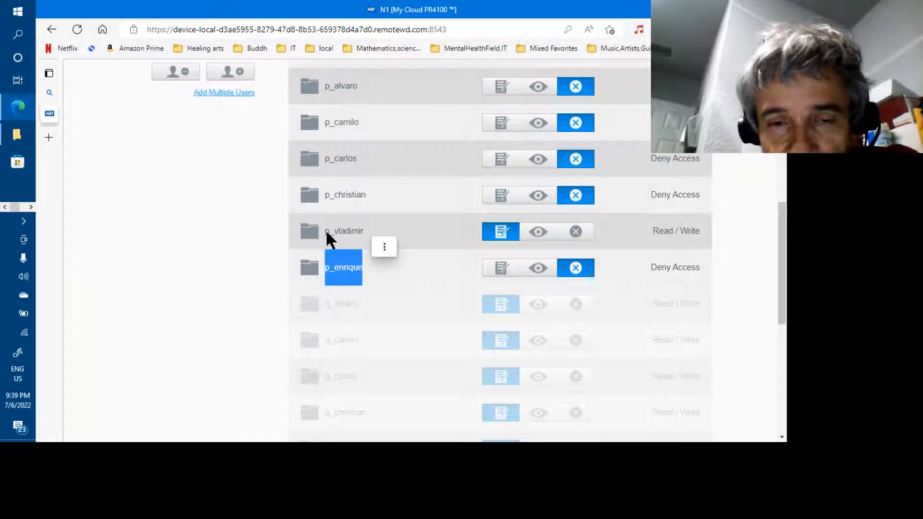
{"action": "left_click_drag", "start_coordinate": [326, 233], "coordinate": [362, 228]}
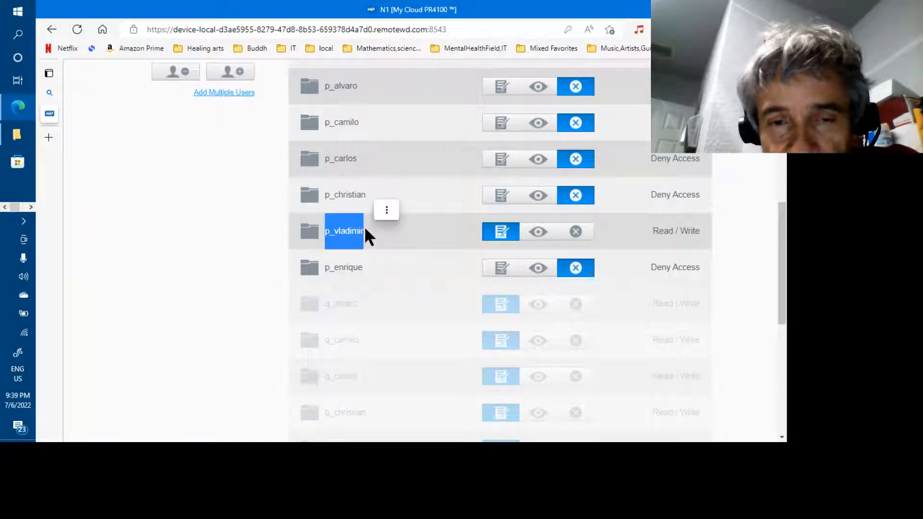
{"action": "left_click_drag", "start_coordinate": [326, 267], "coordinate": [360, 265]}
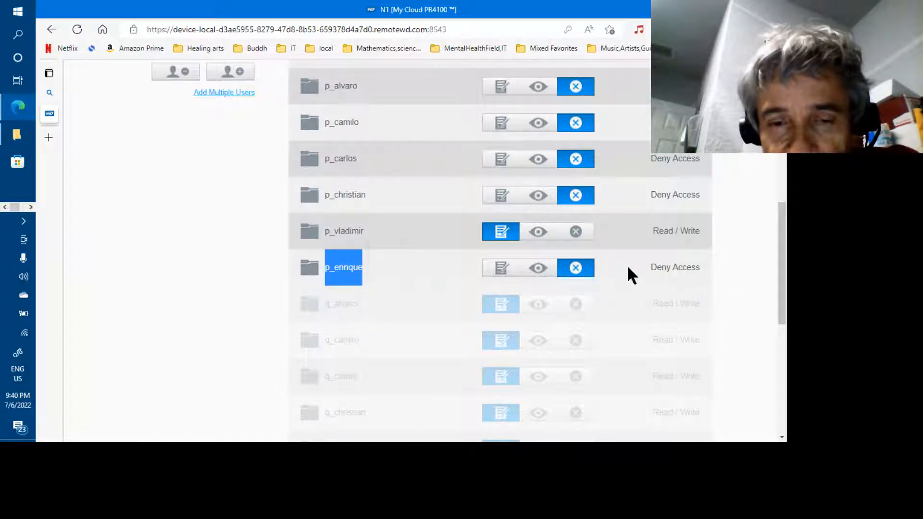
{"action": "left_click_drag", "start_coordinate": [783, 309], "coordinate": [784, 290]}
{"action": "left_click_drag", "start_coordinate": [786, 231], "coordinate": [784, 157]}
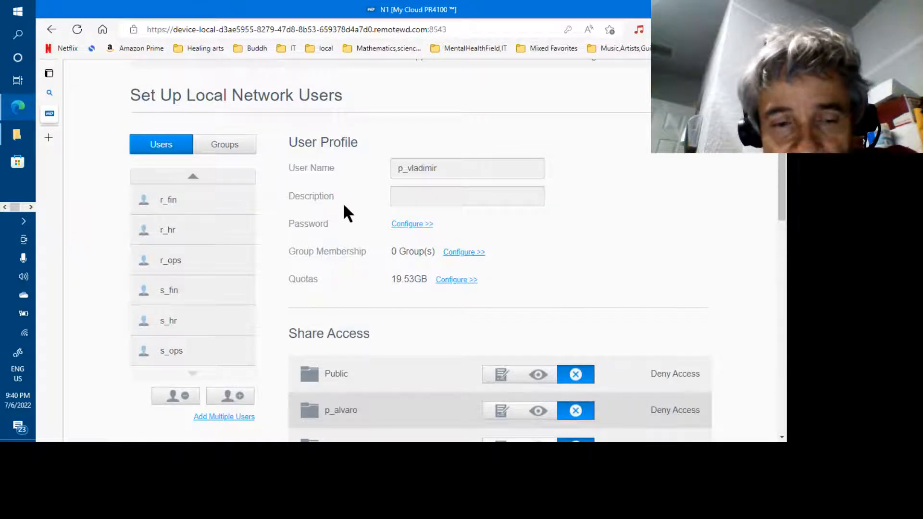
Step: Check the second-to-last p_ user's quota and access to the Public, p_ and q_ shares
{"action": "left_click", "coordinate": [193, 176]}
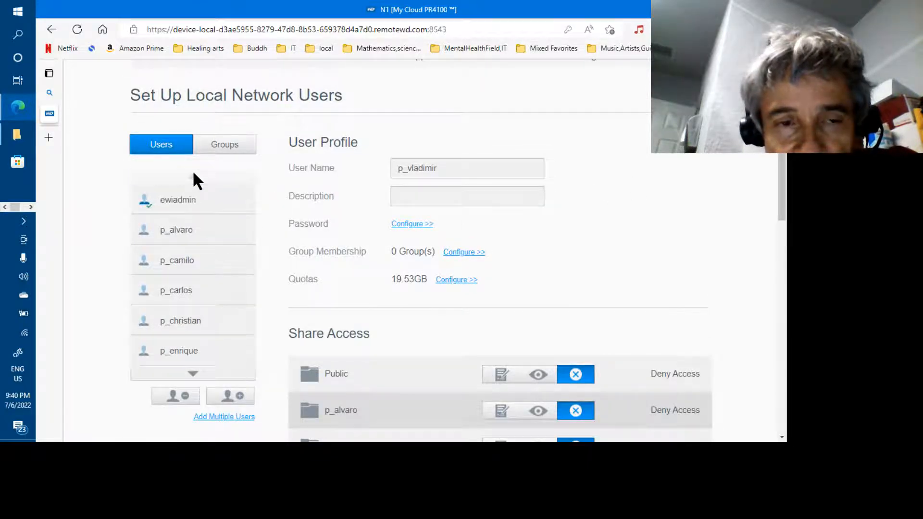
{"action": "left_click", "coordinate": [194, 373]}
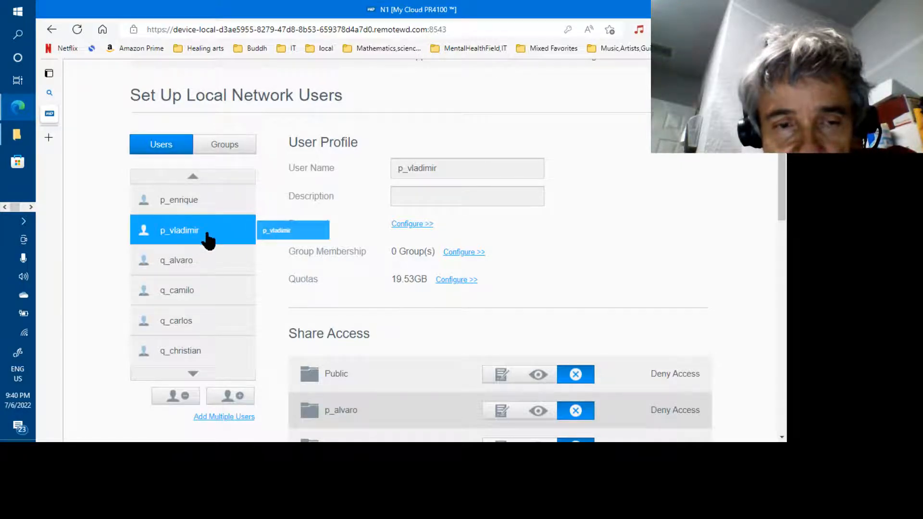
{"action": "left_click", "coordinate": [182, 203]}
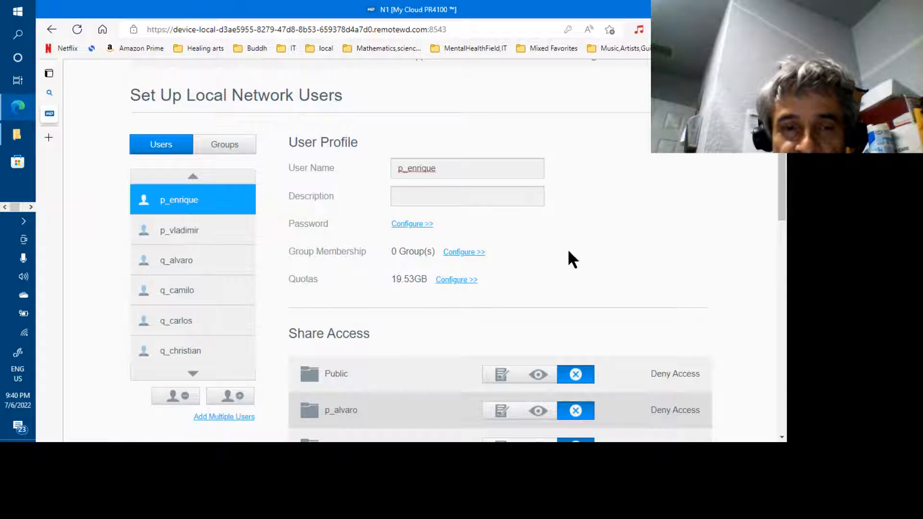
{"action": "scroll", "coordinate": [777, 240], "scroll_direction": "down", "scroll_amount": 7}
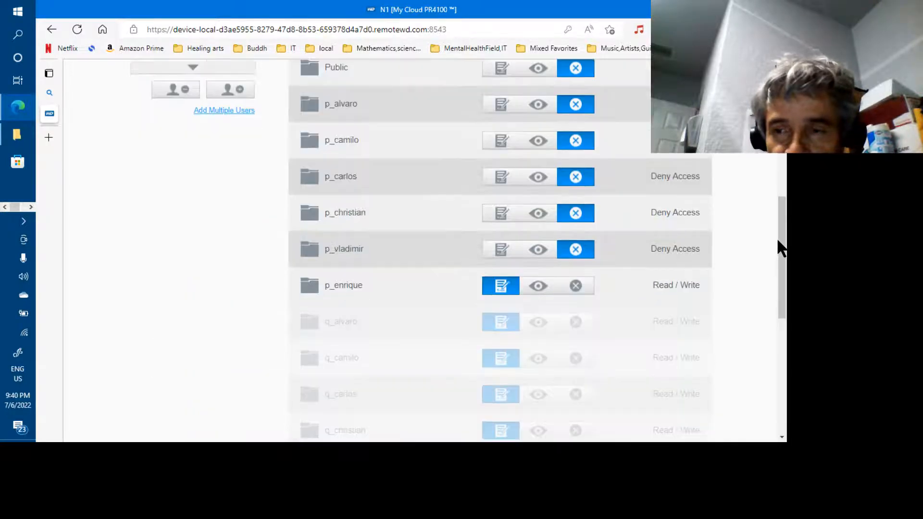
{"action": "left_click_drag", "start_coordinate": [778, 248], "coordinate": [783, 113]}
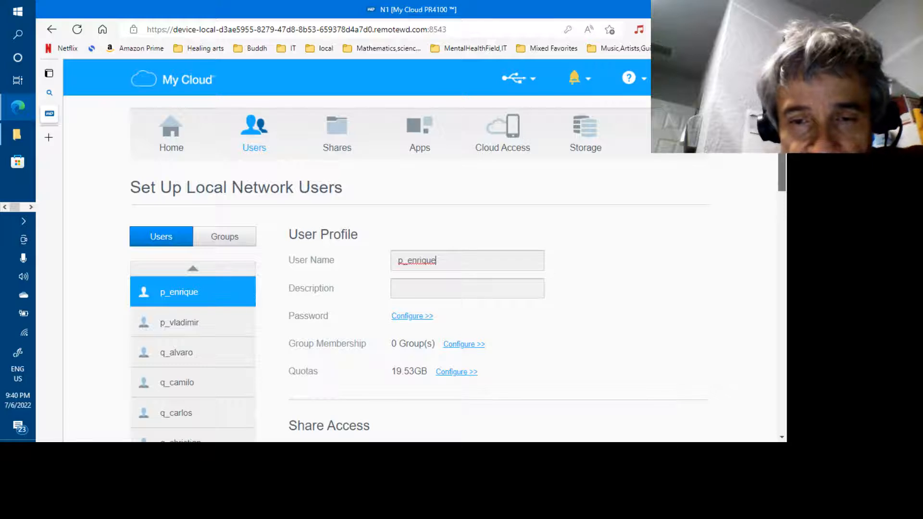
{"action": "left_click_drag", "start_coordinate": [783, 132], "coordinate": [784, 152]}
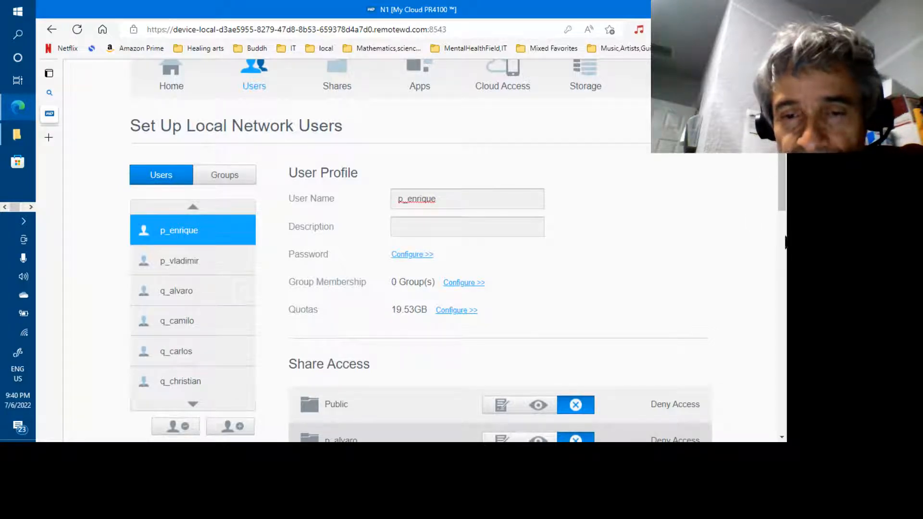
{"action": "scroll", "coordinate": [784, 237], "scroll_direction": "down", "scroll_amount": 7}
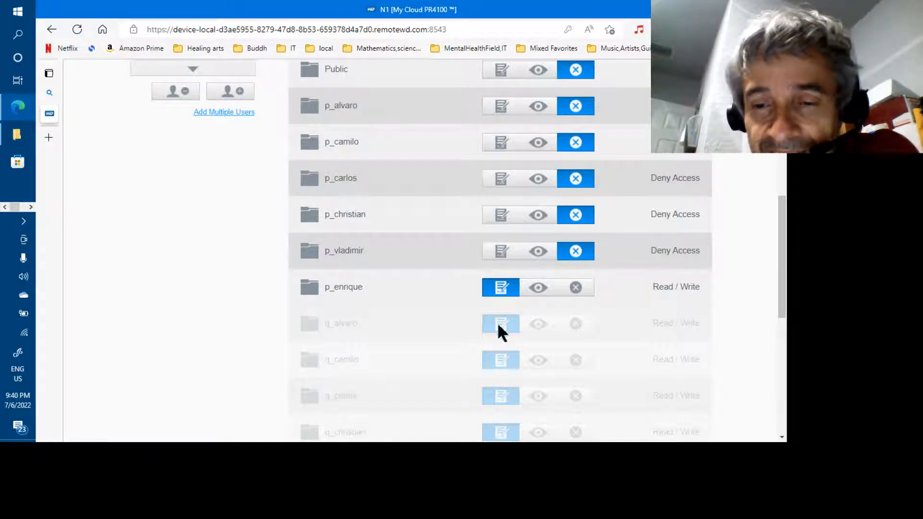
Step: Return from the user's share access list and open the NAS's Shares page
{"action": "scroll", "coordinate": [783, 249], "scroll_direction": "up", "scroll_amount": 1}
{"action": "left_click_drag", "start_coordinate": [783, 249], "coordinate": [780, 158]}
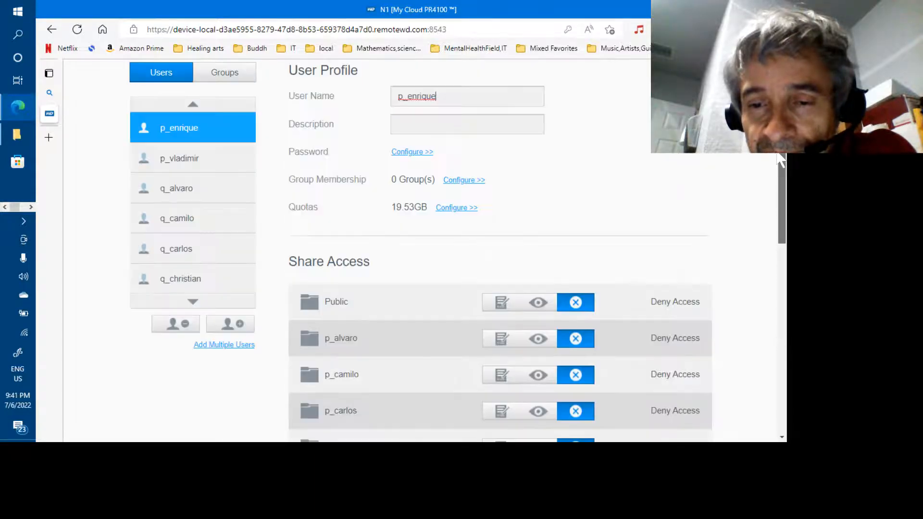
{"action": "scroll", "coordinate": [779, 159], "scroll_direction": "up", "scroll_amount": 1}
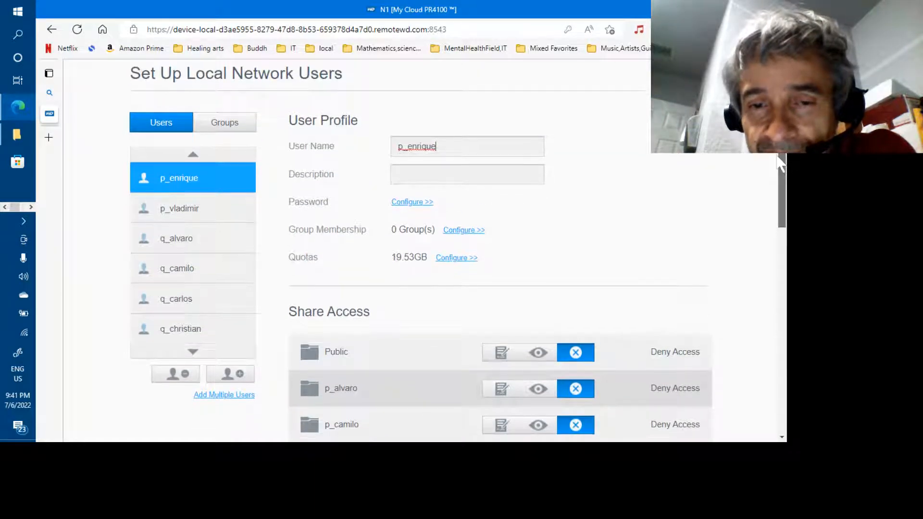
{"action": "scroll", "coordinate": [780, 160], "scroll_direction": "up", "scroll_amount": 1}
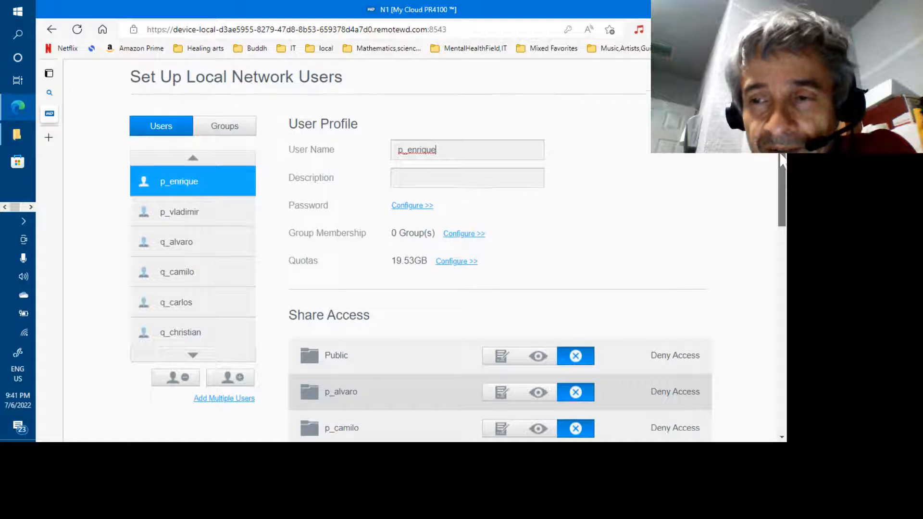
{"action": "left_click_drag", "start_coordinate": [781, 156], "coordinate": [781, 154]}
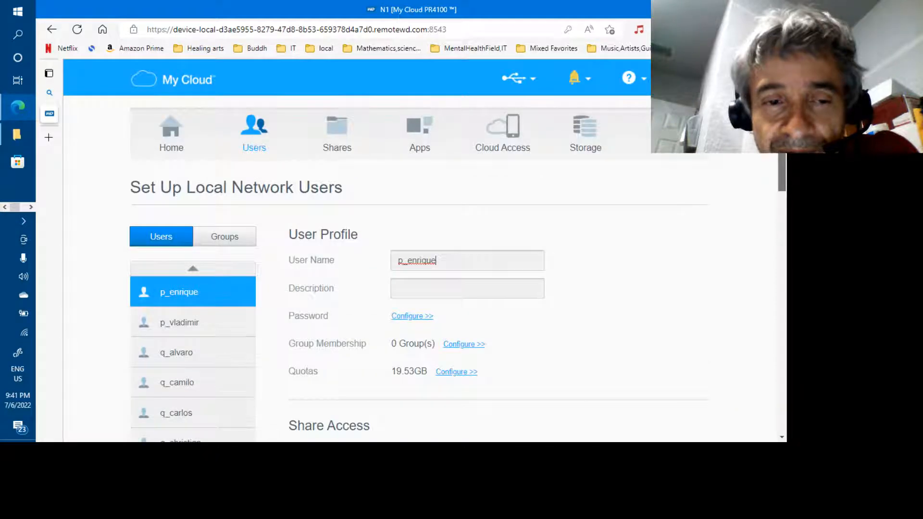
{"action": "left_click", "coordinate": [339, 140]}
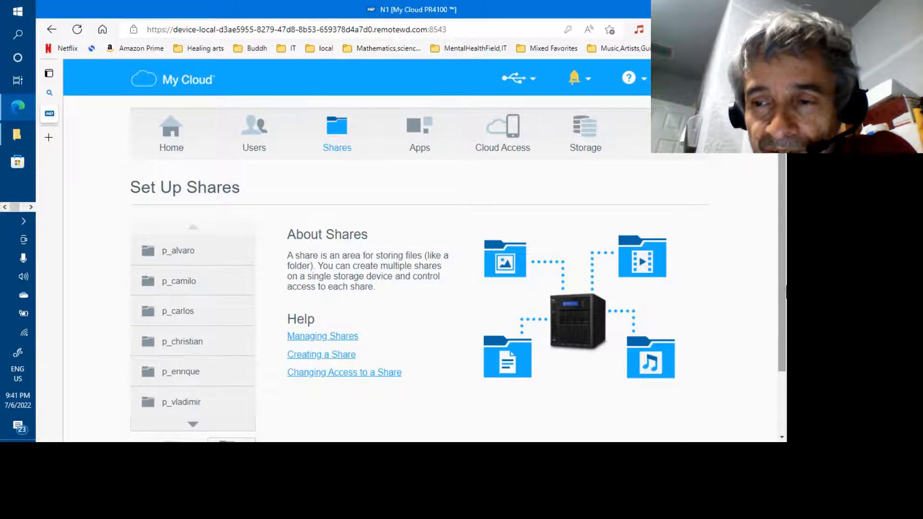
Step: Look through the share list and view the last p_ share's profile, including its Public setting
{"action": "scroll", "coordinate": [782, 405], "scroll_direction": "down", "scroll_amount": 2}
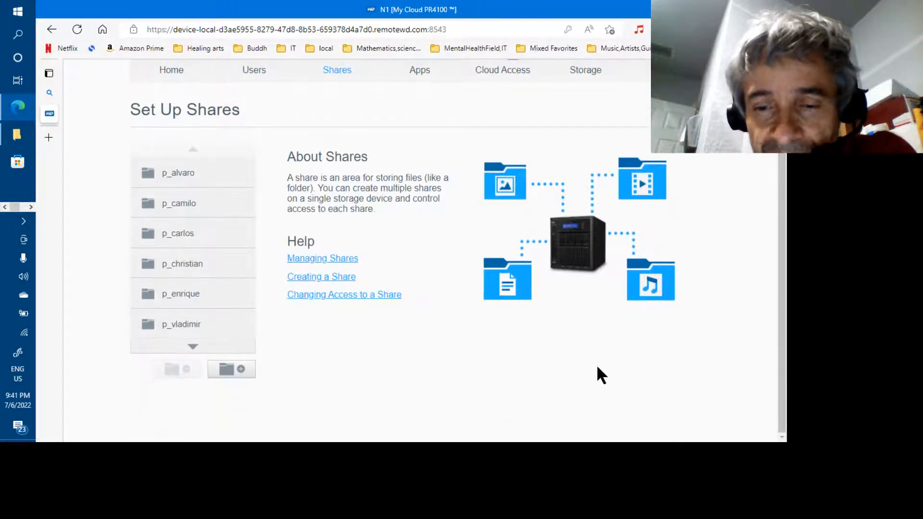
{"action": "left_click", "coordinate": [194, 346]}
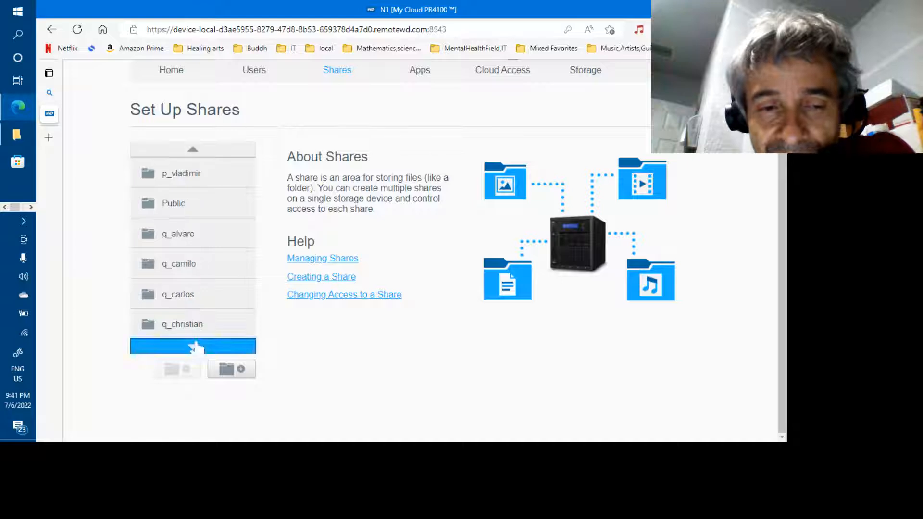
{"action": "left_click", "coordinate": [181, 183]}
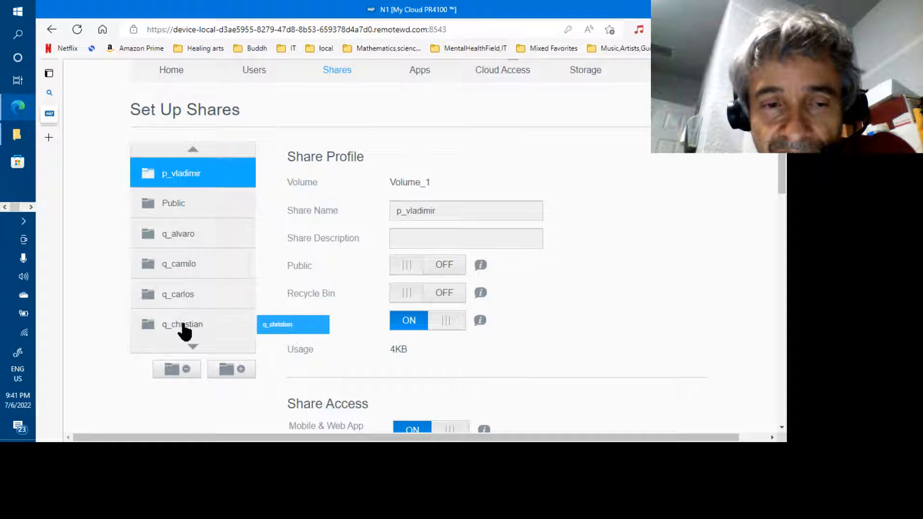
{"action": "left_click", "coordinate": [189, 347]}
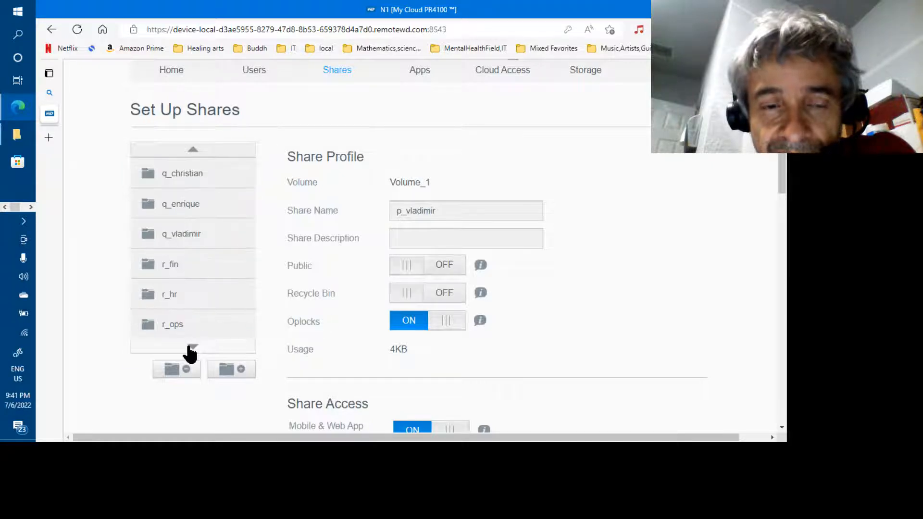
Step: Check the Public setting in the profiles of the last three q_ shares, working upward from the last one
{"action": "left_click", "coordinate": [171, 234]}
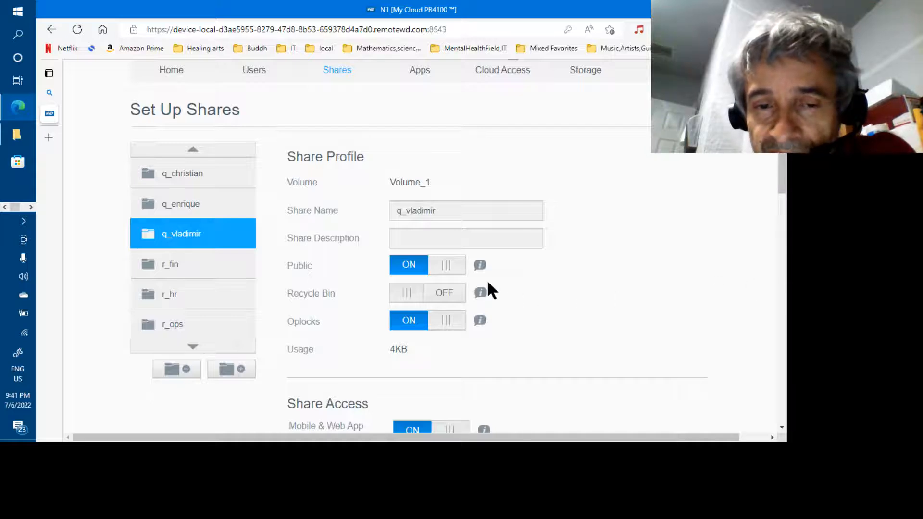
{"action": "left_click", "coordinate": [190, 207]}
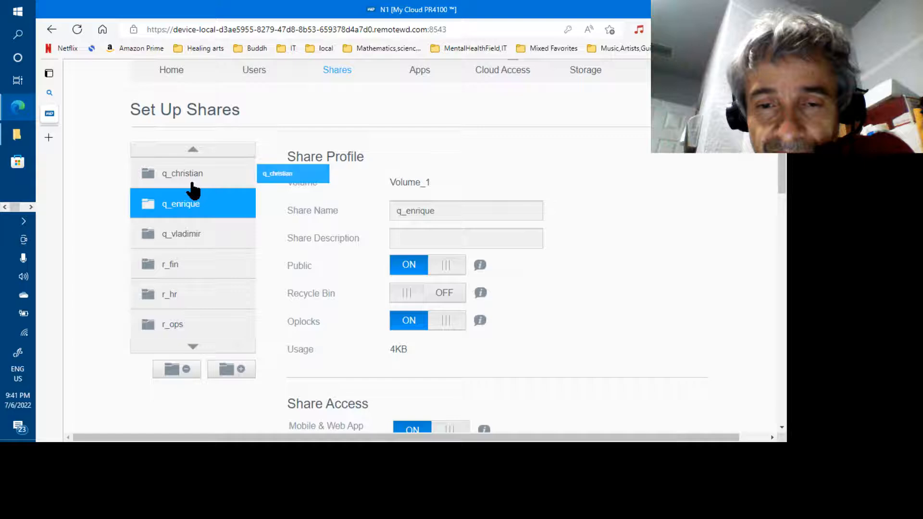
{"action": "left_click", "coordinate": [193, 183]}
Step: Go through the p_ shares from first to last and check the Public setting in each profile
{"action": "left_click", "coordinate": [196, 150]}
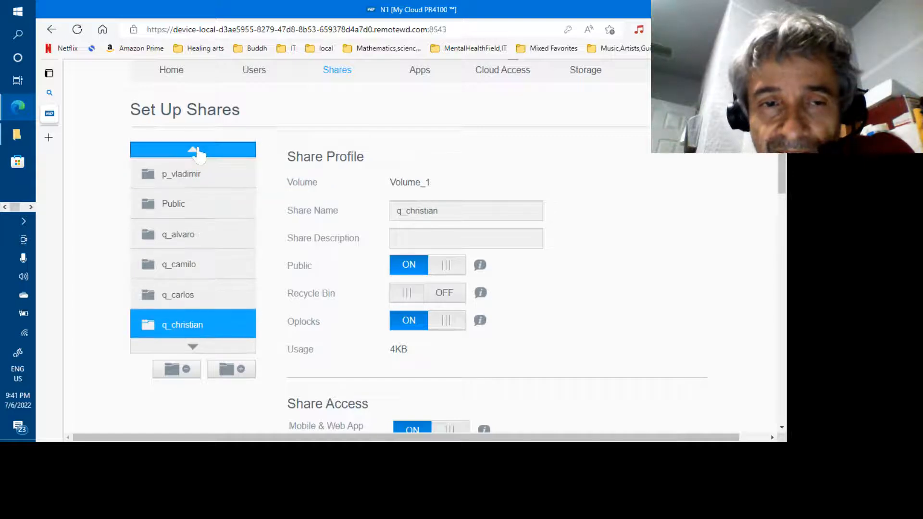
{"action": "left_click", "coordinate": [187, 190]}
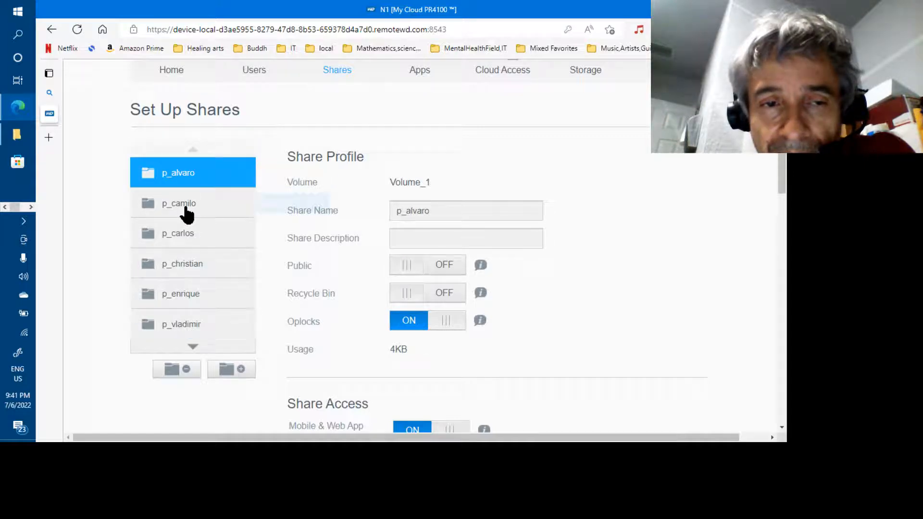
{"action": "left_click", "coordinate": [183, 207]}
{"action": "left_click_drag", "start_coordinate": [255, 240], "coordinate": [204, 184]}
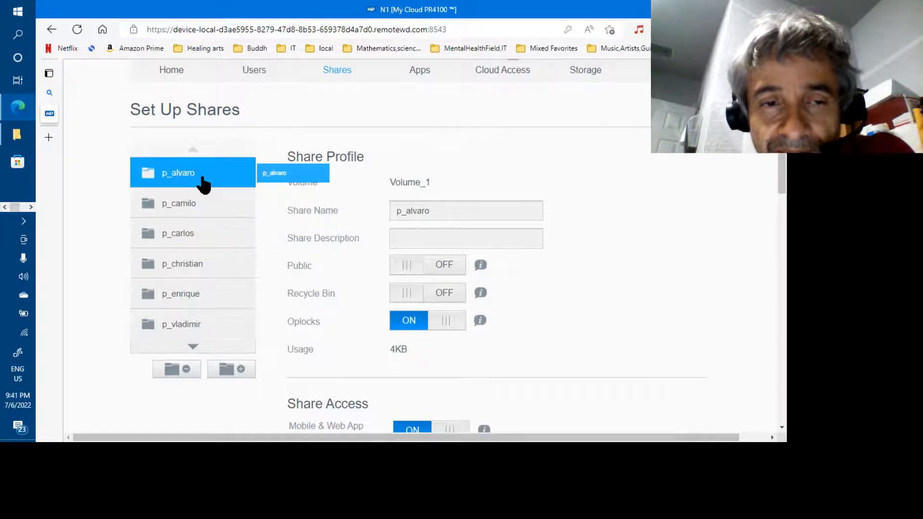
{"action": "left_click", "coordinate": [188, 210]}
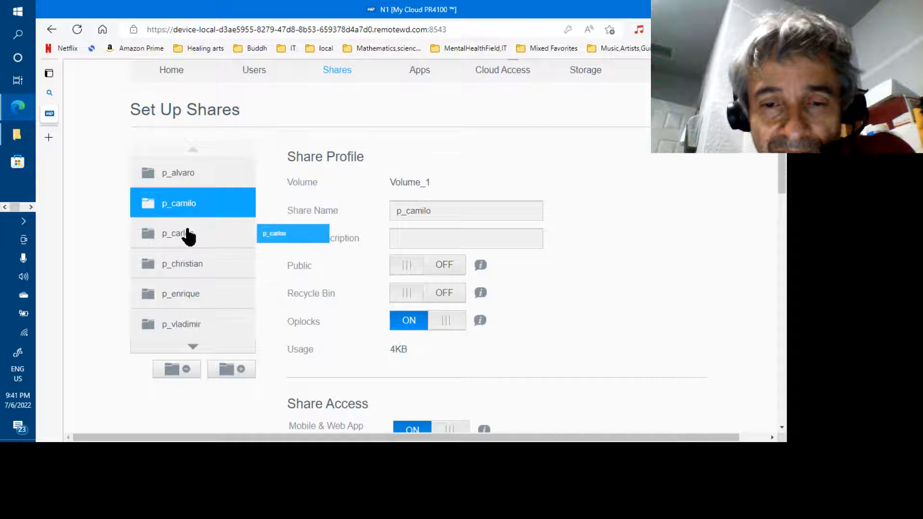
{"action": "left_click", "coordinate": [189, 236]}
{"action": "left_click", "coordinate": [192, 273]}
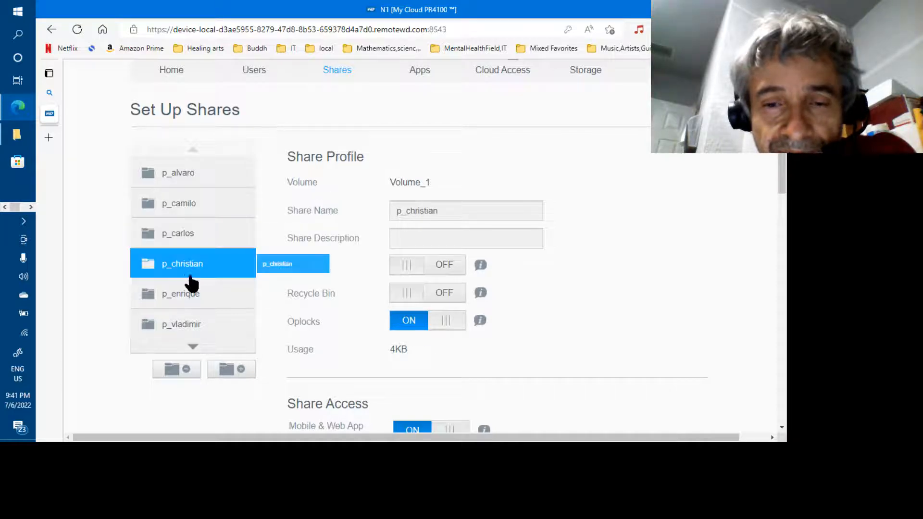
{"action": "left_click", "coordinate": [192, 294]}
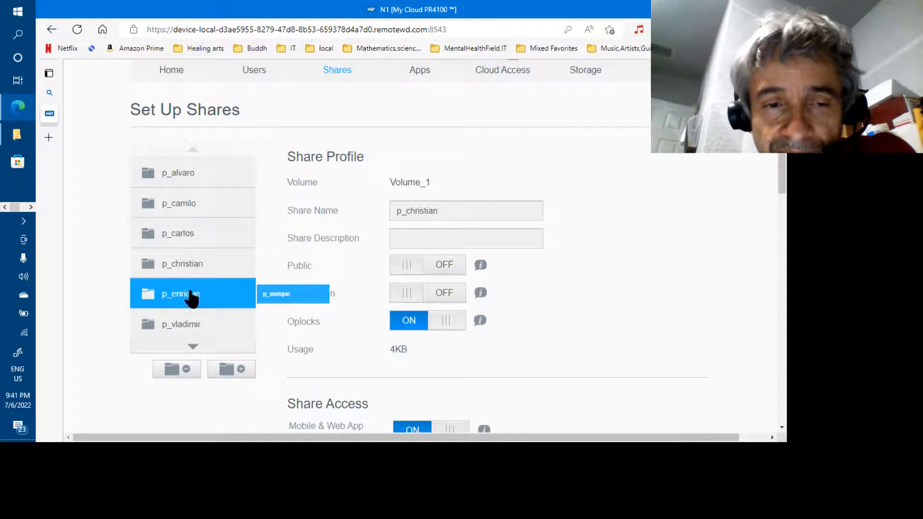
{"action": "left_click", "coordinate": [192, 328]}
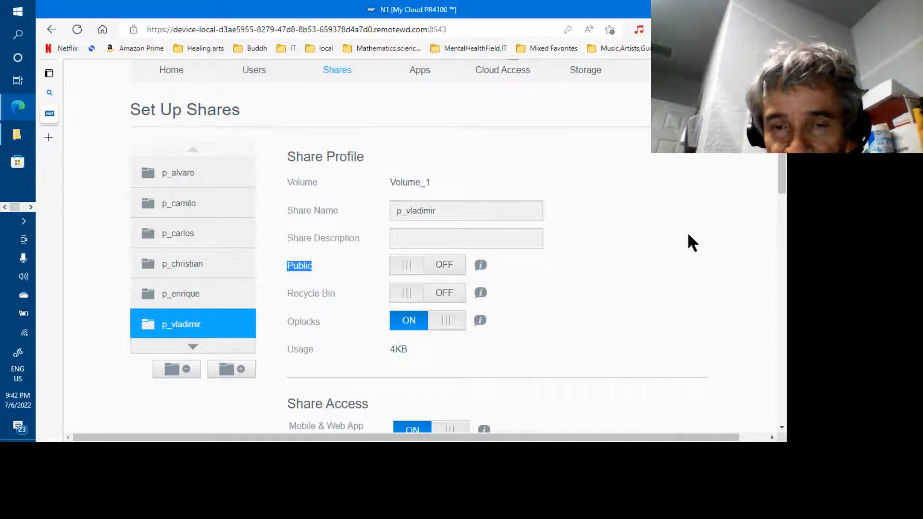
Step: Review the last p_ share's user access list, its share access settings and its profile
{"action": "left_click_drag", "start_coordinate": [783, 177], "coordinate": [783, 336]}
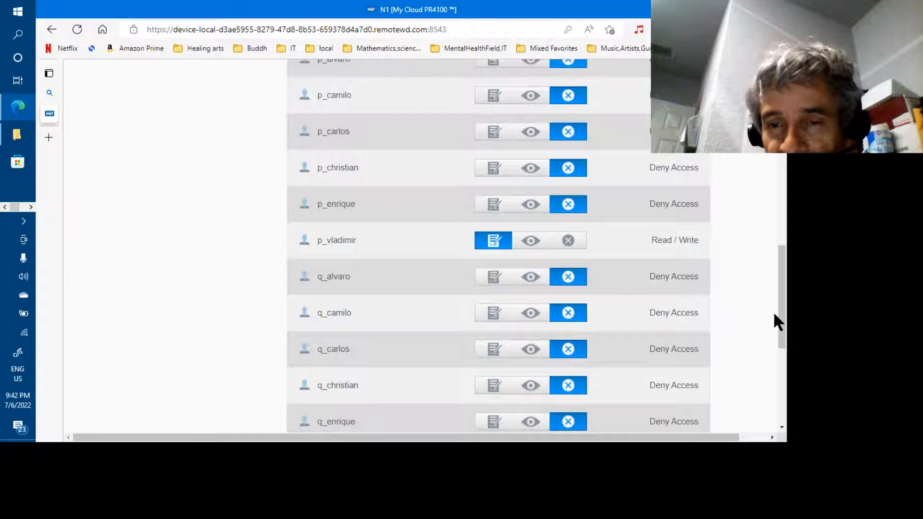
{"action": "left_click_drag", "start_coordinate": [783, 312], "coordinate": [782, 335]}
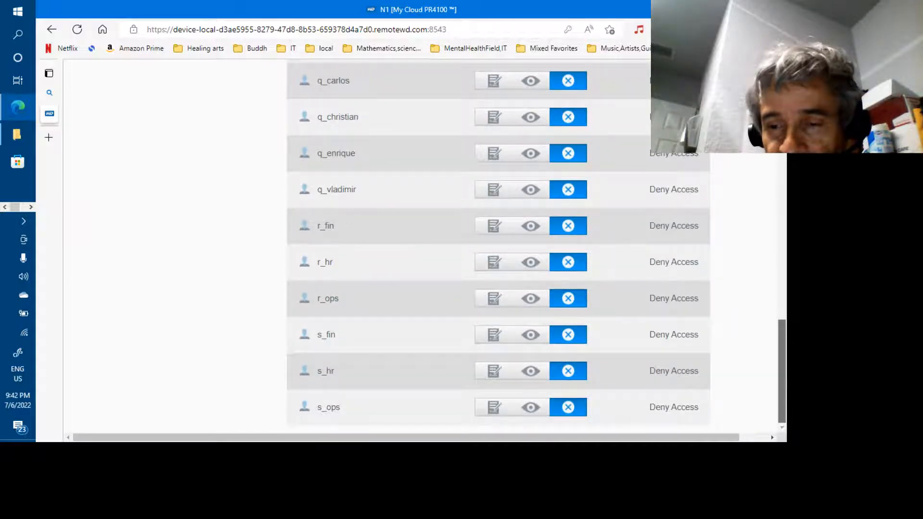
{"action": "scroll", "coordinate": [784, 280], "scroll_direction": "up", "scroll_amount": 8}
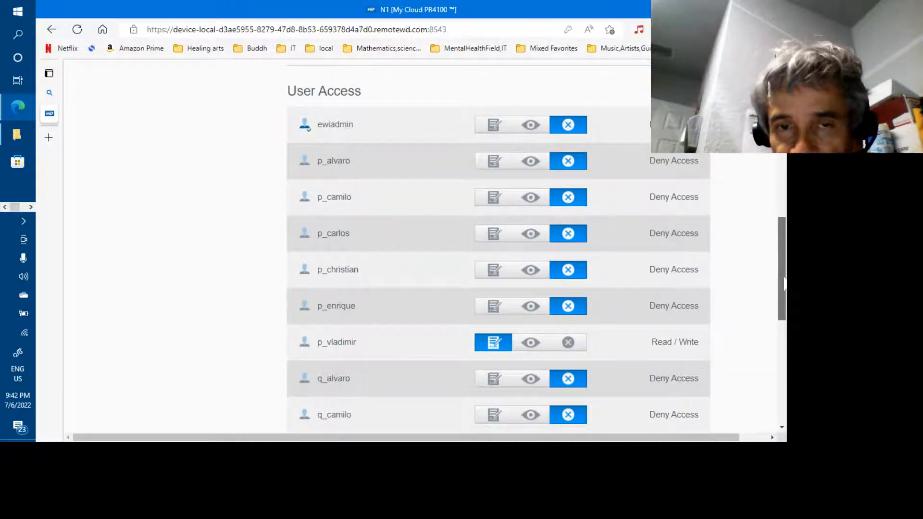
{"action": "left_click_drag", "start_coordinate": [784, 284], "coordinate": [722, 211]}
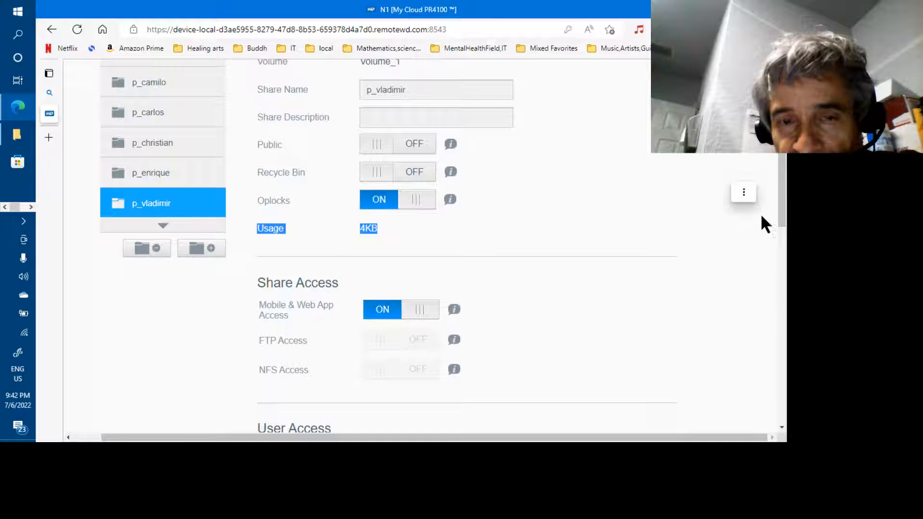
{"action": "left_click", "coordinate": [748, 253]}
{"action": "left_click_drag", "start_coordinate": [784, 225], "coordinate": [784, 353]}
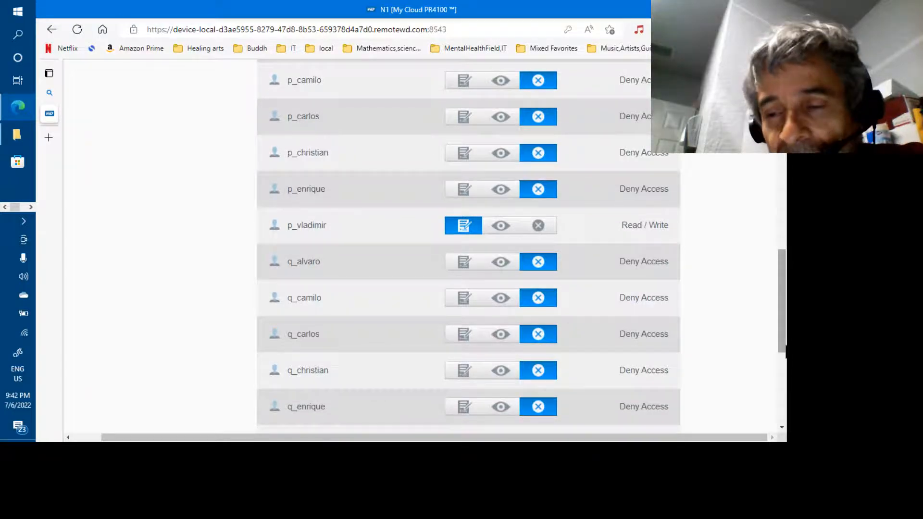
{"action": "scroll", "coordinate": [595, 280], "scroll_direction": "up", "scroll_amount": 4}
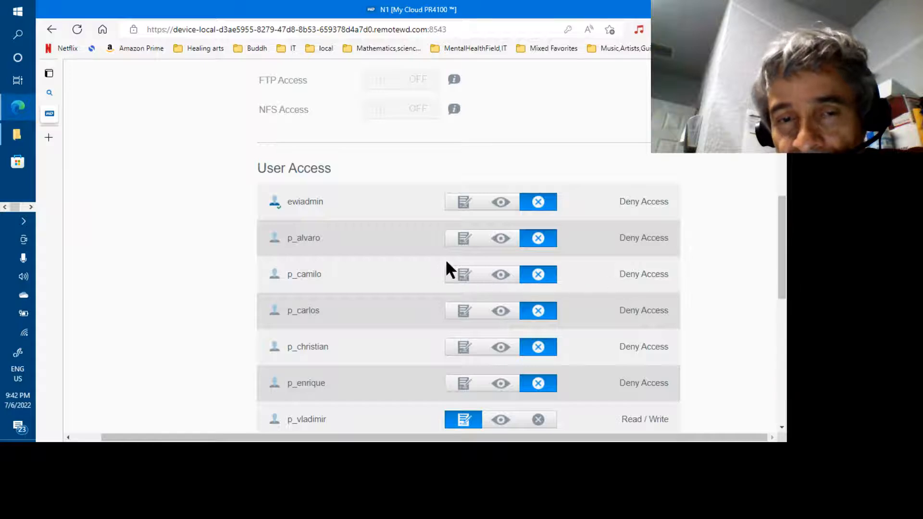
{"action": "scroll", "coordinate": [784, 207], "scroll_direction": "up", "scroll_amount": 6}
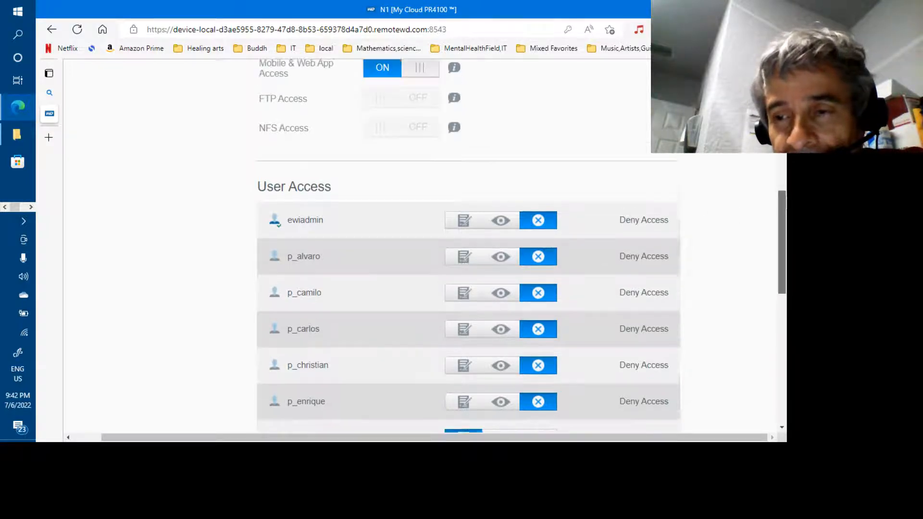
{"action": "mouse_move", "coordinate": [784, 149]}
{"action": "left_mouse_down"}
{"action": "mouse_move", "coordinate": [588, 162]}
{"action": "mouse_move", "coordinate": [783, 143]}
{"action": "mouse_move", "coordinate": [782, 132]}
{"action": "left_mouse_up"}
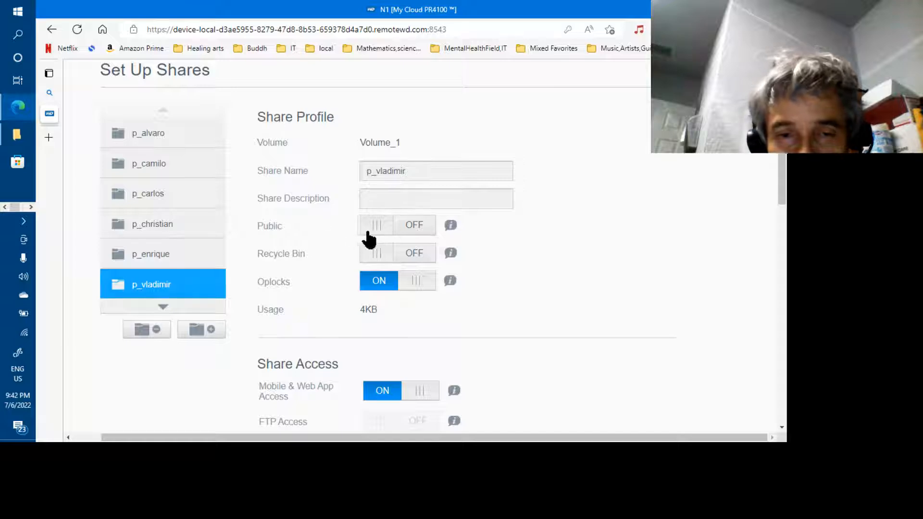
Step: Check the Public setting of sample q_, r_ and s_ shares, including r_fin, s_fin and r_ops
{"action": "left_click", "coordinate": [167, 307]}
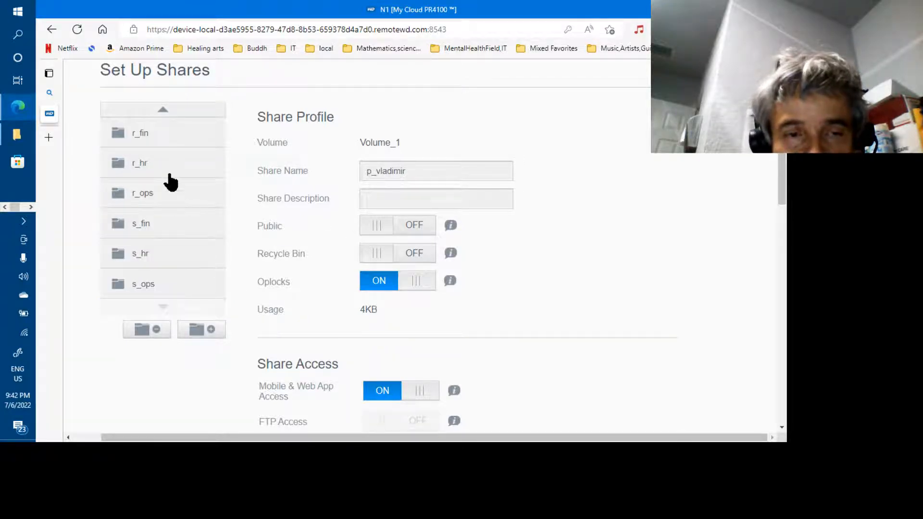
{"action": "left_click", "coordinate": [164, 113]}
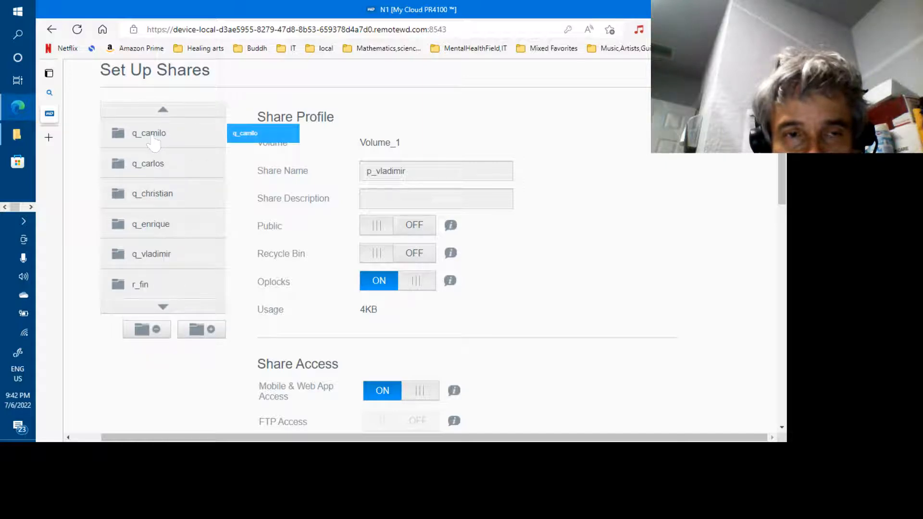
{"action": "left_click", "coordinate": [153, 137]}
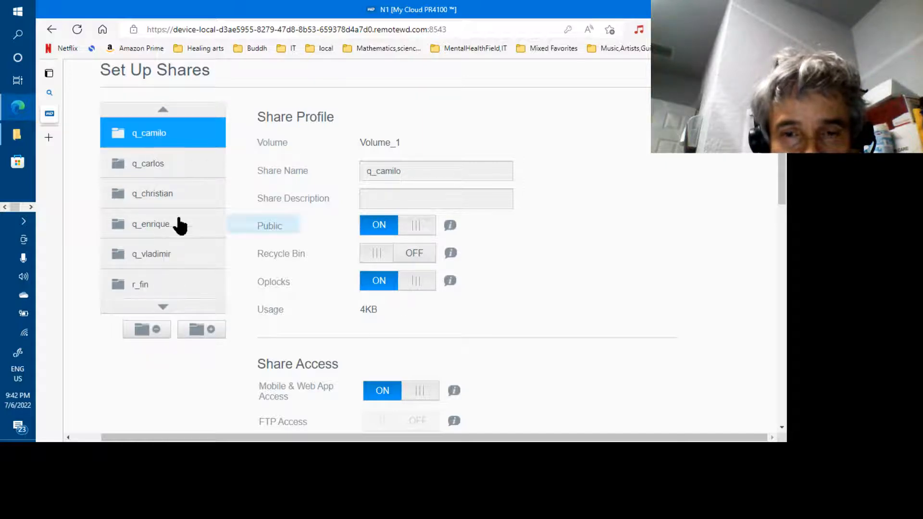
{"action": "left_click", "coordinate": [180, 225]}
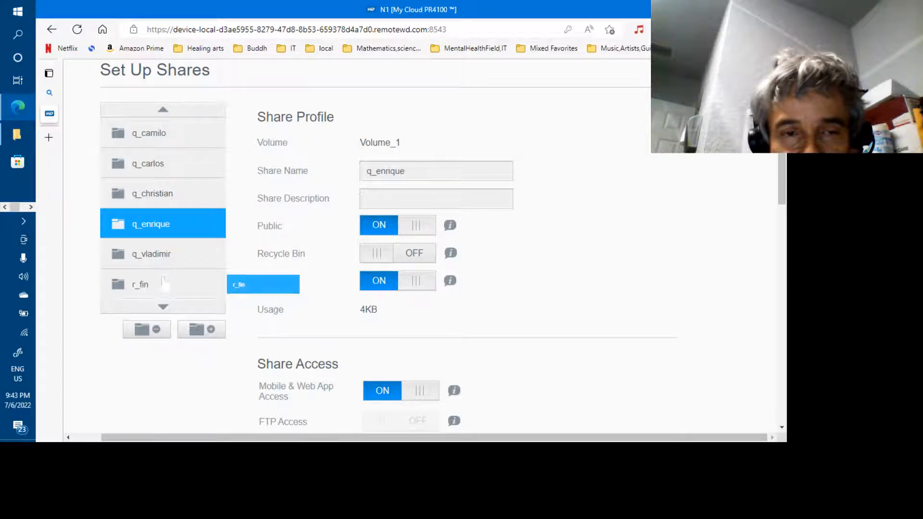
{"action": "left_click", "coordinate": [164, 285]}
{"action": "left_click", "coordinate": [161, 306]}
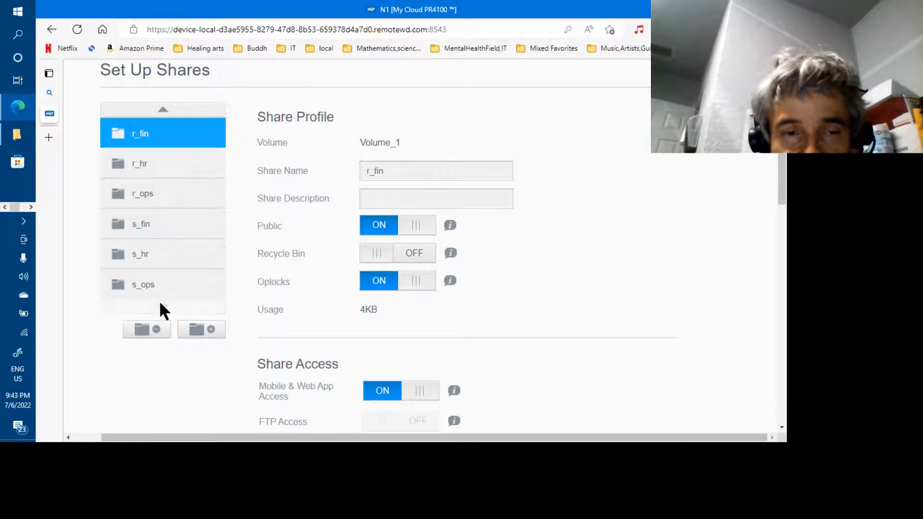
{"action": "left_click", "coordinate": [143, 229]}
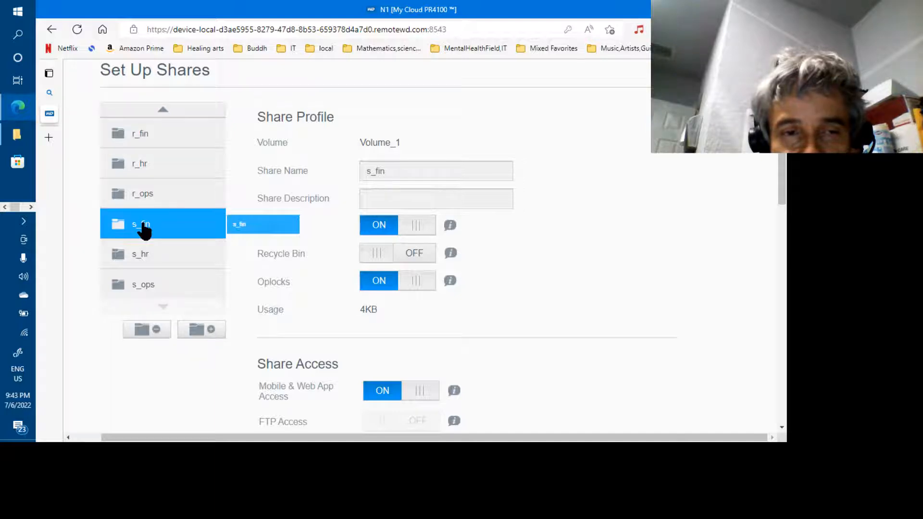
{"action": "left_click", "coordinate": [149, 195]}
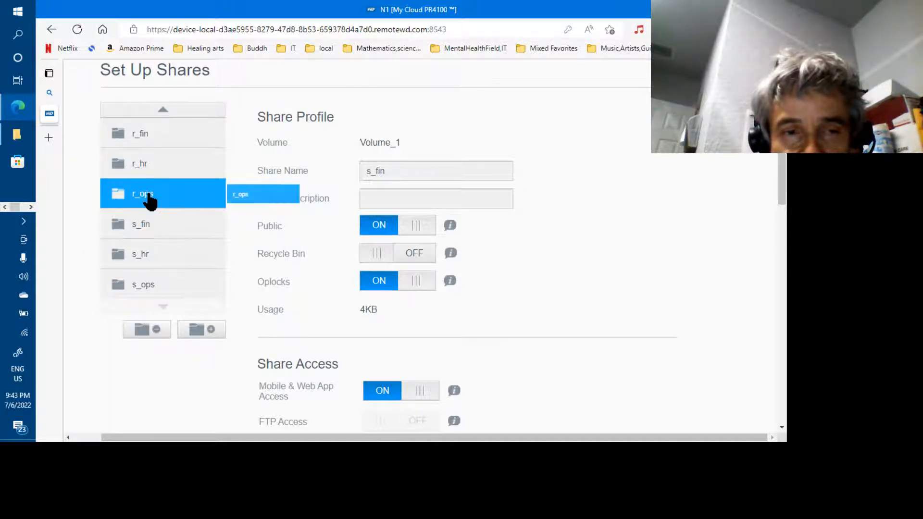
Step: View the profiles of the first two p_ shares and examine the second one's user access list
{"action": "left_click", "coordinate": [163, 114]}
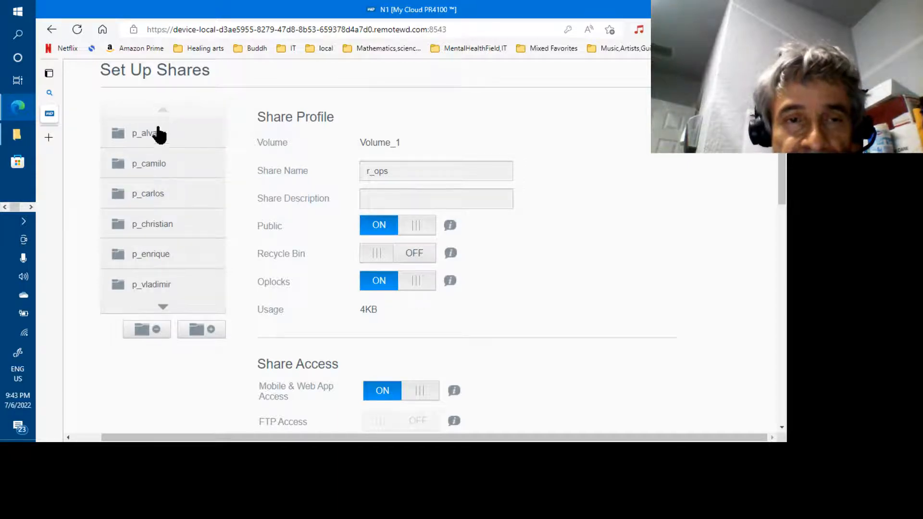
{"action": "left_click", "coordinate": [153, 137]}
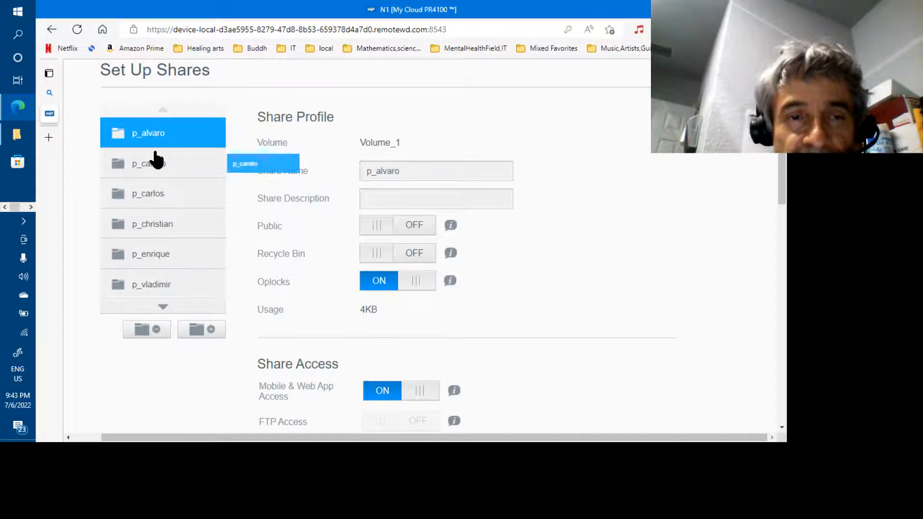
{"action": "left_click", "coordinate": [153, 158]}
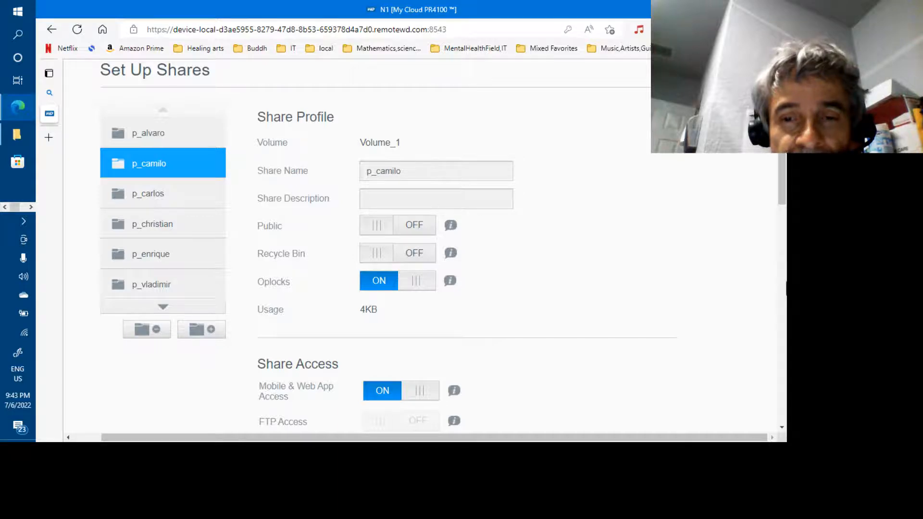
{"action": "scroll", "coordinate": [784, 288], "scroll_direction": "down", "scroll_amount": 6}
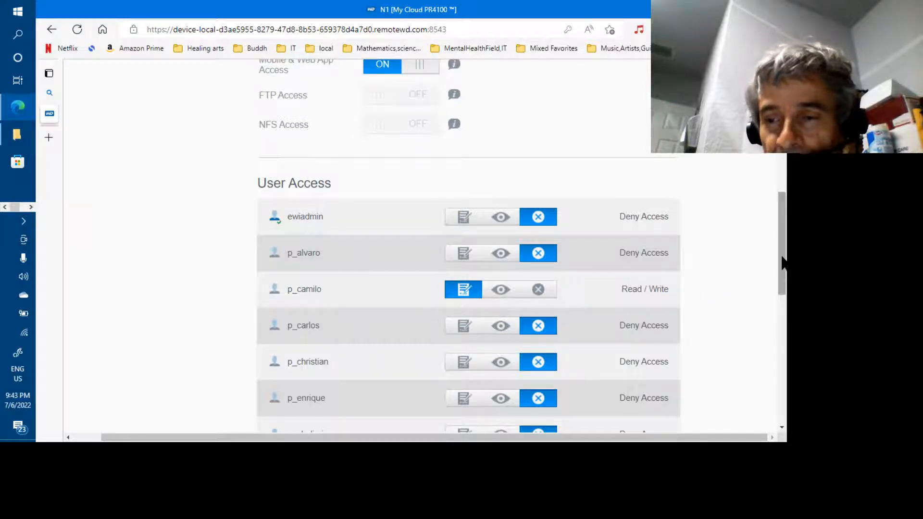
Step: Leave the share's details and open the NAS's Users page at its local user list
{"action": "left_click_drag", "start_coordinate": [782, 262], "coordinate": [782, 118]}
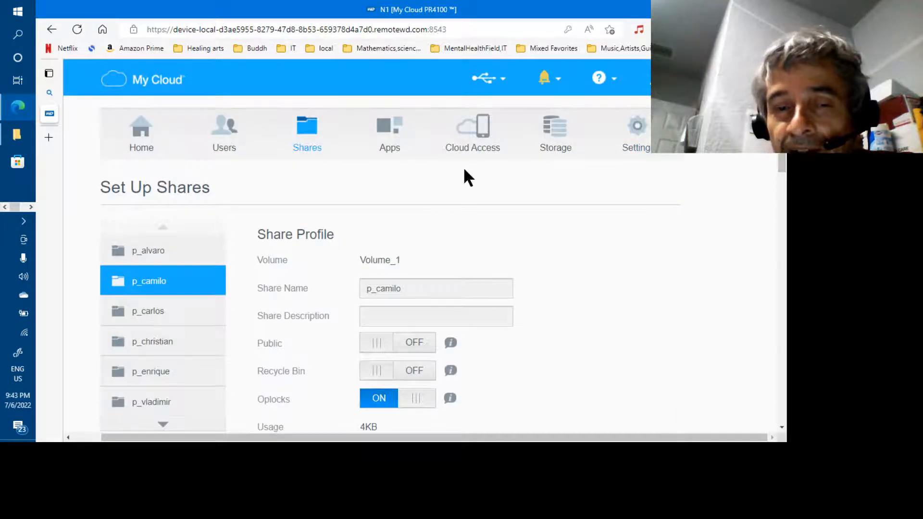
{"action": "left_click", "coordinate": [224, 140]}
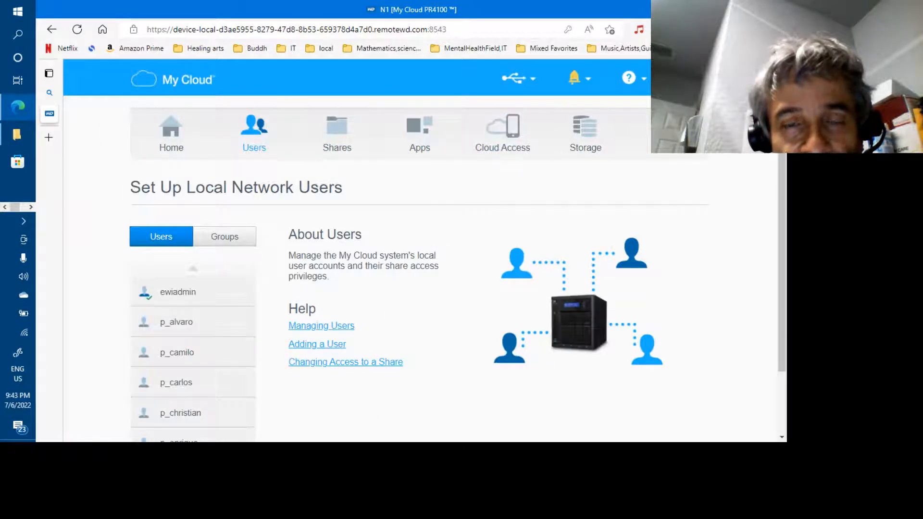
{"action": "scroll", "coordinate": [782, 156], "scroll_direction": "down", "scroll_amount": 2}
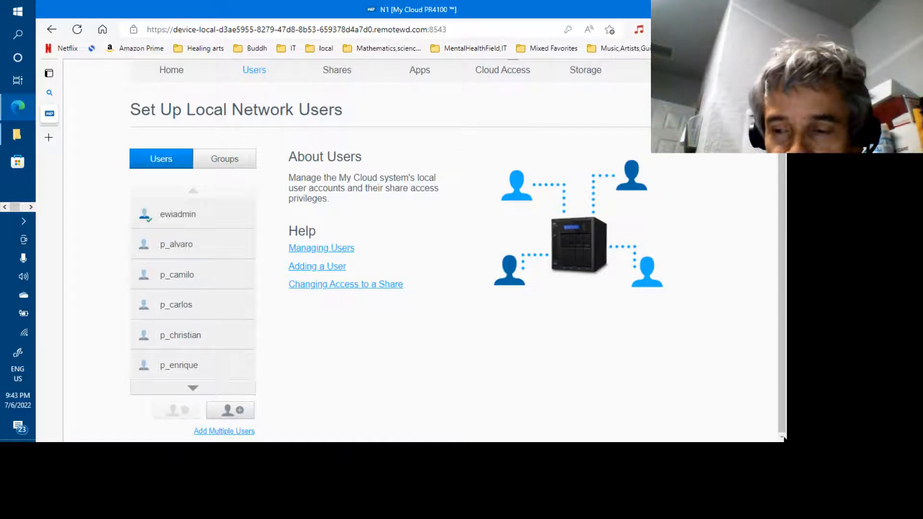
Step: Start adding multiple users with the Import Users option and enable Overwrite Duplicate Accounts
{"action": "left_click", "coordinate": [239, 432]}
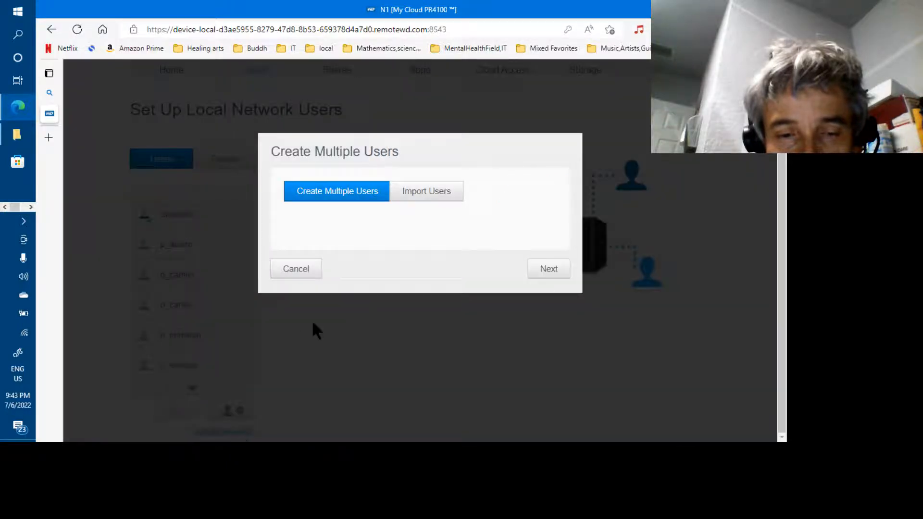
{"action": "left_click", "coordinate": [435, 196]}
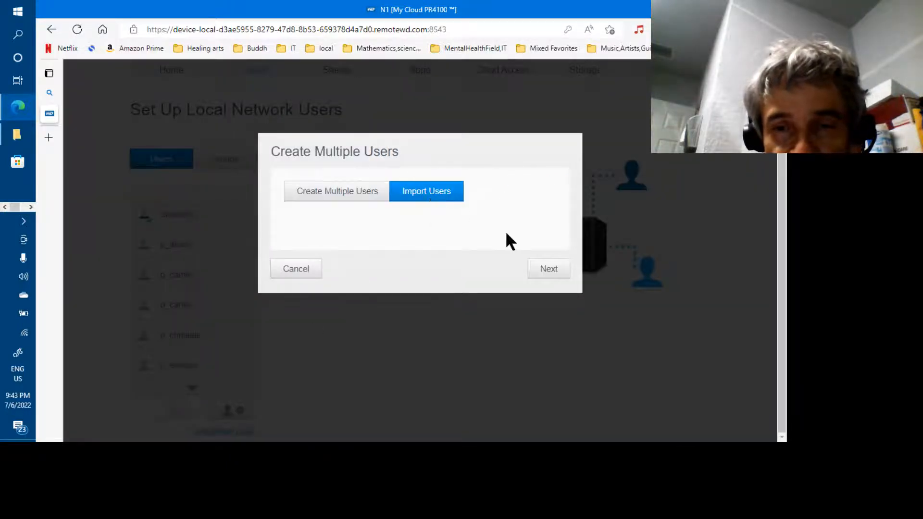
{"action": "left_click", "coordinate": [548, 267]}
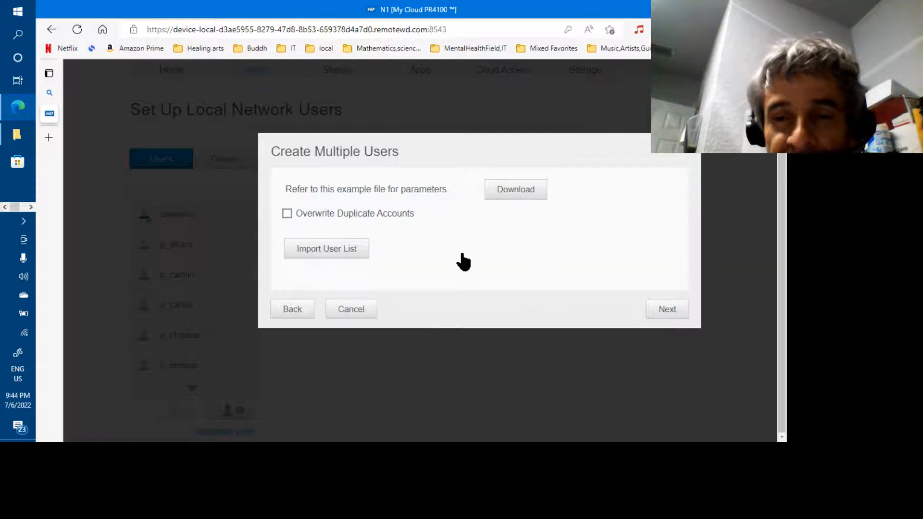
{"action": "left_click", "coordinate": [287, 215]}
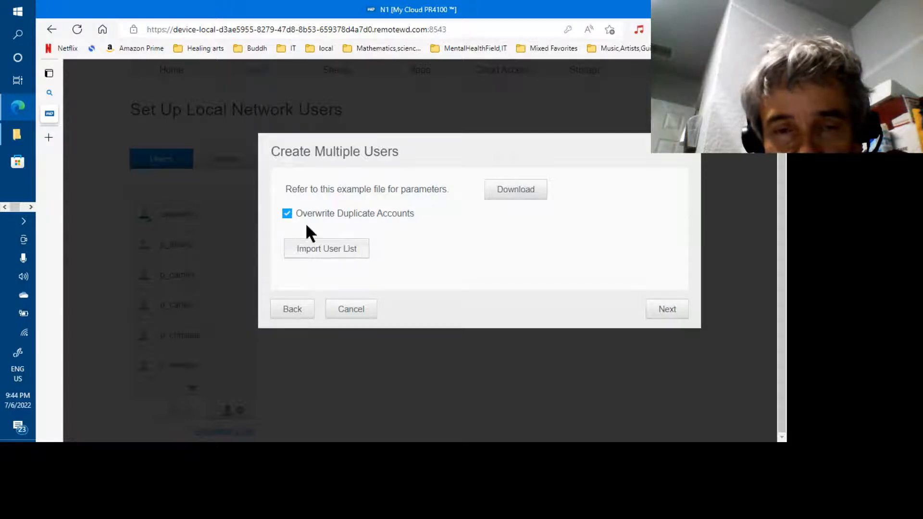
{"action": "left_click", "coordinate": [287, 215]}
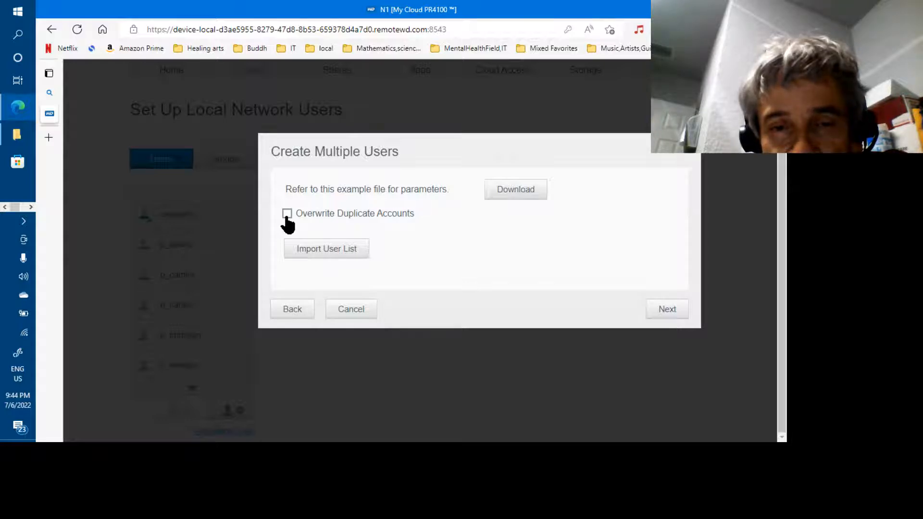
{"action": "left_click", "coordinate": [287, 218]}
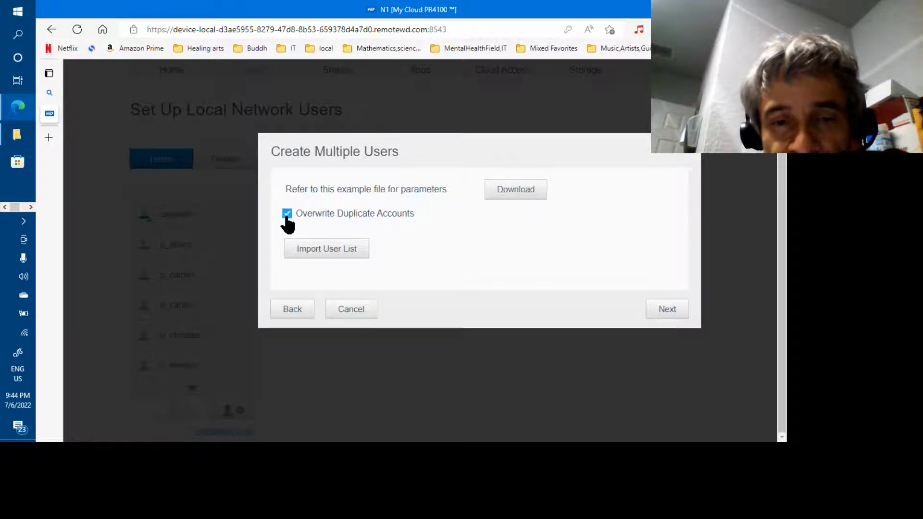
Step: Load import-stage06-newNomen-20220706-alphabetized.txt as the user list and continue to the preview of its accounts
{"action": "left_click", "coordinate": [318, 248]}
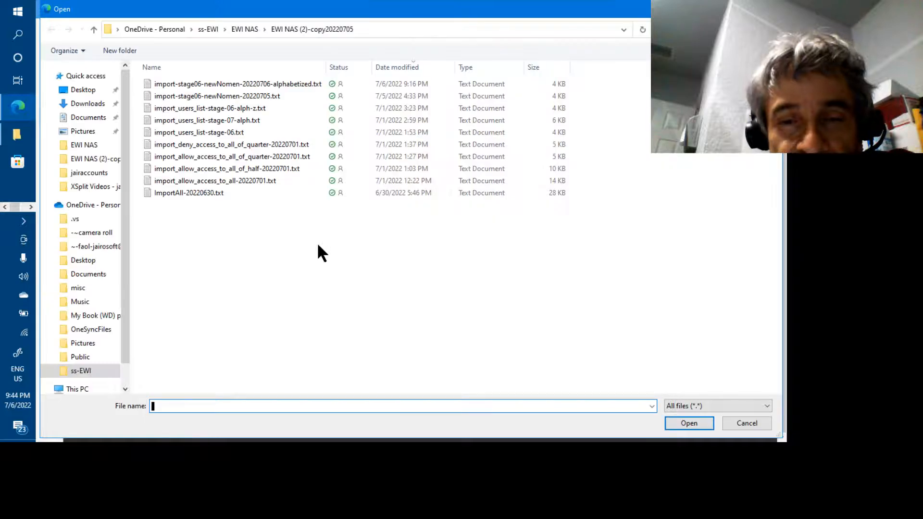
{"action": "left_click", "coordinate": [255, 80]}
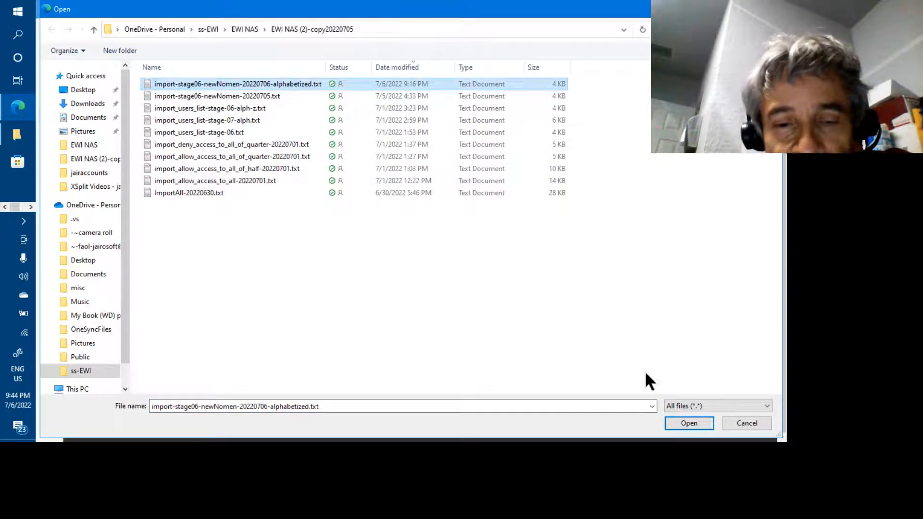
{"action": "left_click", "coordinate": [679, 417]}
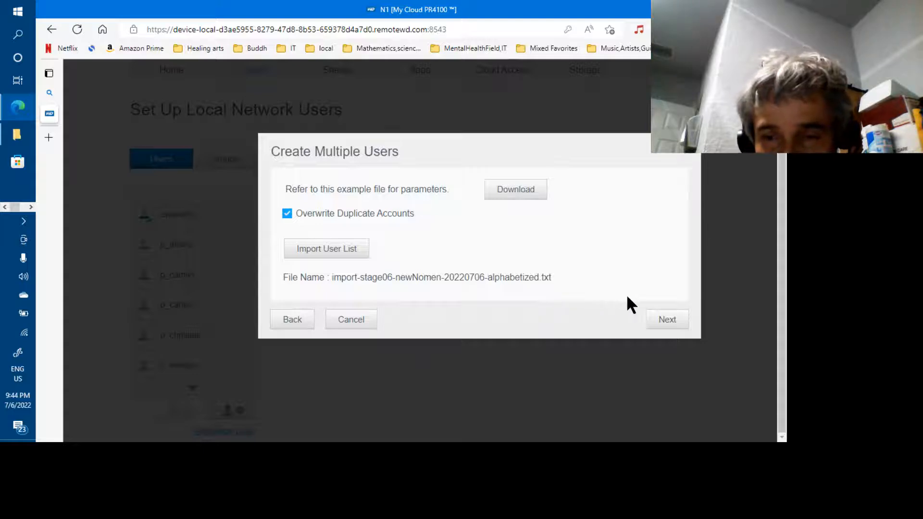
{"action": "left_click", "coordinate": [662, 319]}
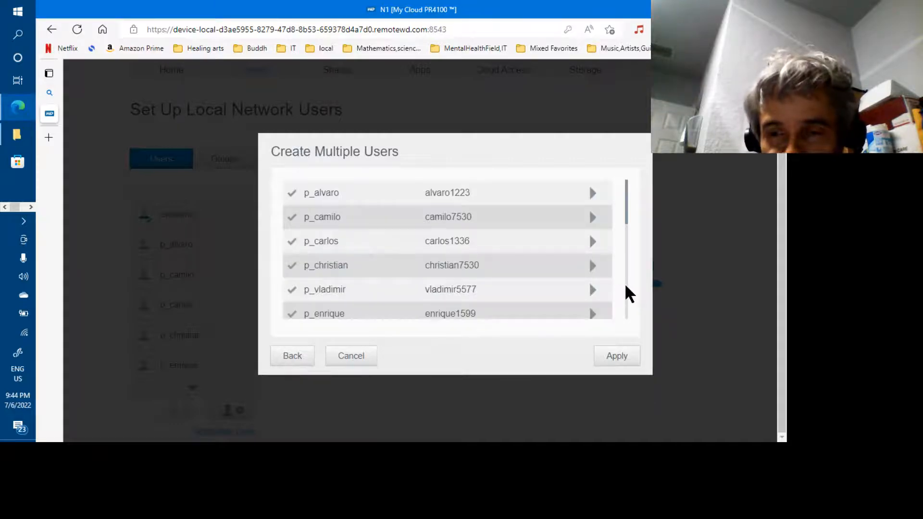
Step: Review the accounts in the import preview and check the denied shares and quota of the second-to-last q_ user
{"action": "scroll", "coordinate": [625, 287], "scroll_direction": "down", "scroll_amount": 2}
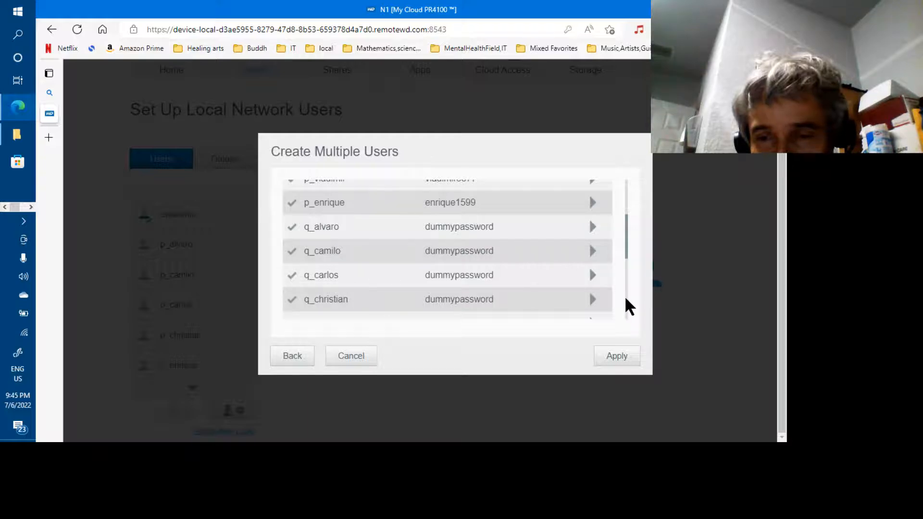
{"action": "scroll", "coordinate": [626, 299], "scroll_direction": "down", "scroll_amount": 2}
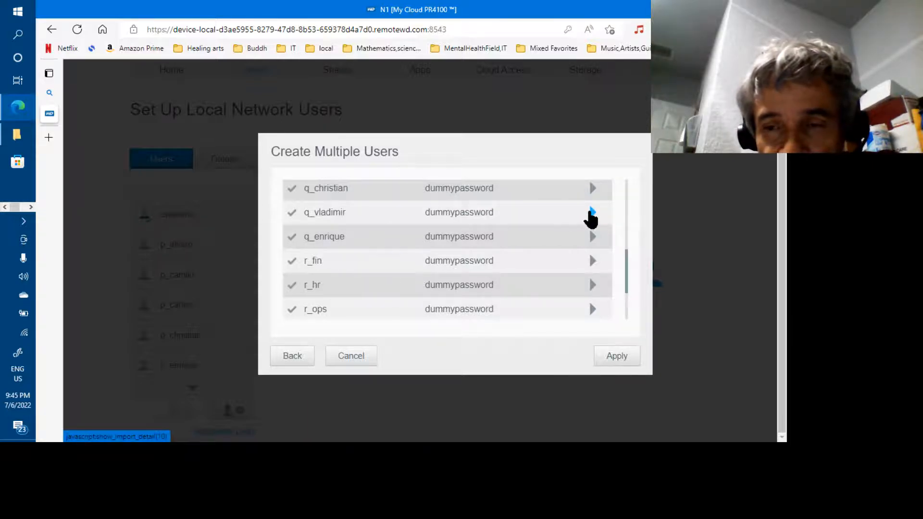
{"action": "left_click", "coordinate": [588, 212]}
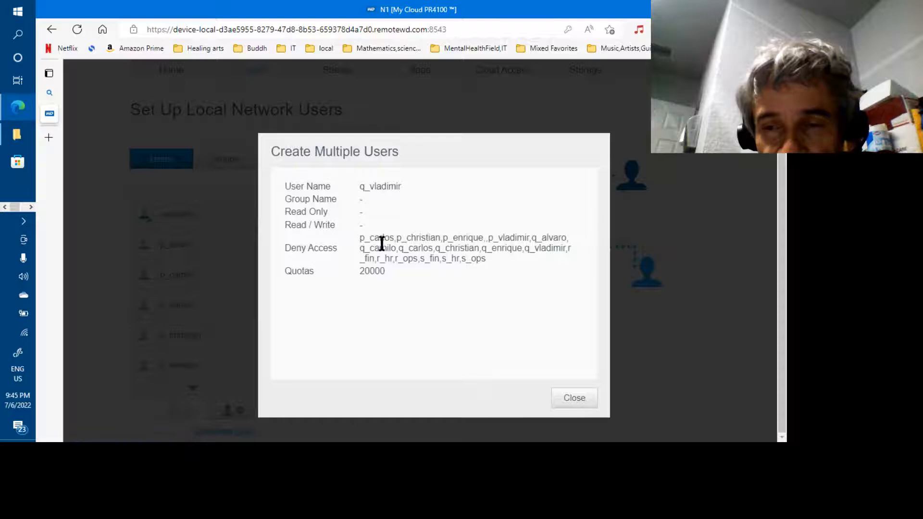
{"action": "mouse_move", "coordinate": [363, 238]}
{"action": "left_mouse_down"}
{"action": "mouse_move", "coordinate": [433, 242]}
{"action": "mouse_move", "coordinate": [361, 241]}
{"action": "left_mouse_up"}
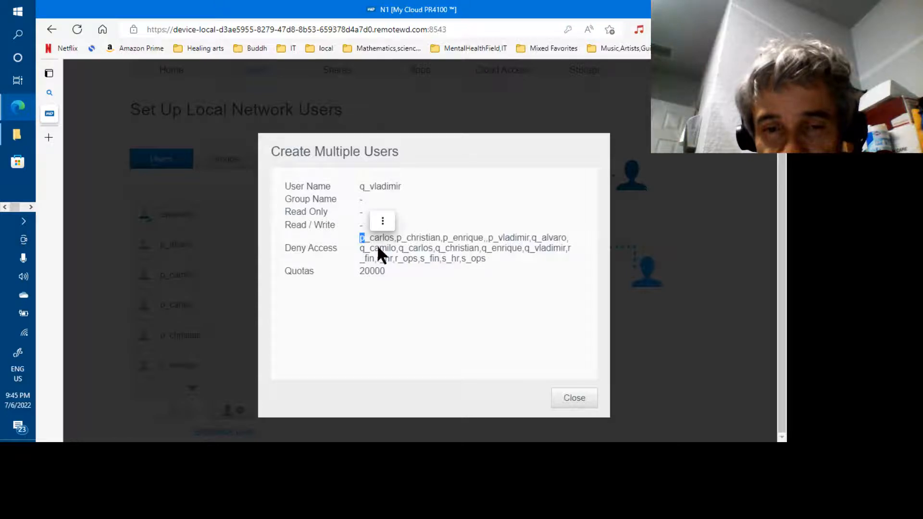
{"action": "left_click", "coordinate": [574, 393]}
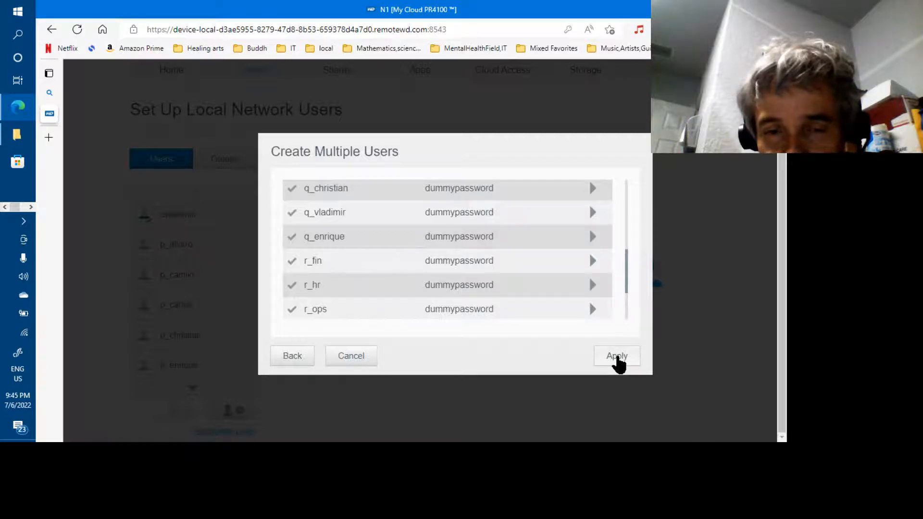
Step: Apply the user import and check the share access list of the ewiadmin account
{"action": "left_click", "coordinate": [618, 358]}
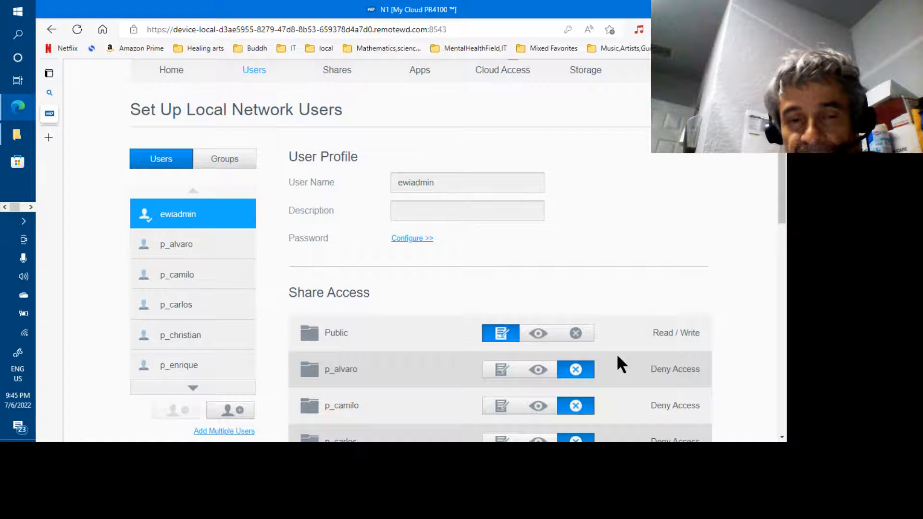
{"action": "left_click", "coordinate": [783, 254]}
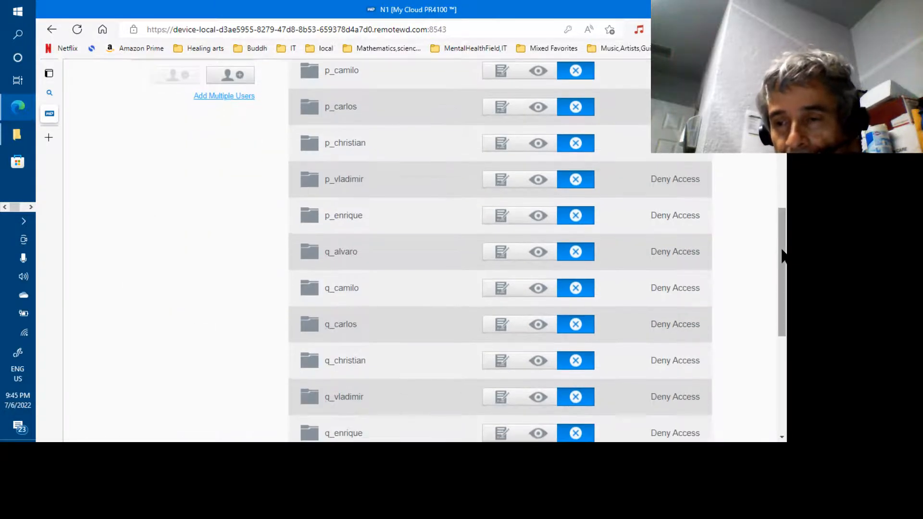
{"action": "left_click_drag", "start_coordinate": [783, 292], "coordinate": [784, 237]}
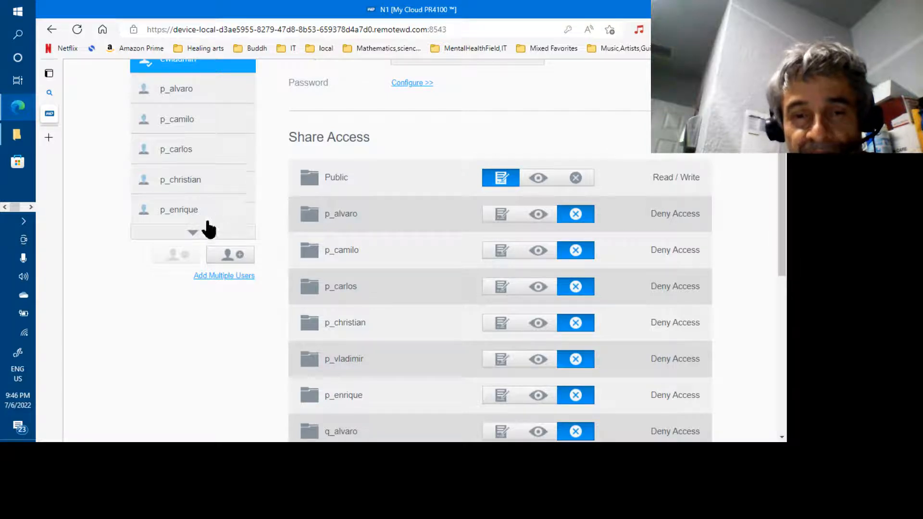
Step: Examine the profile, quota and full share access list of the last q_ user
{"action": "left_click", "coordinate": [196, 233]}
{"action": "left_click", "coordinate": [196, 234]}
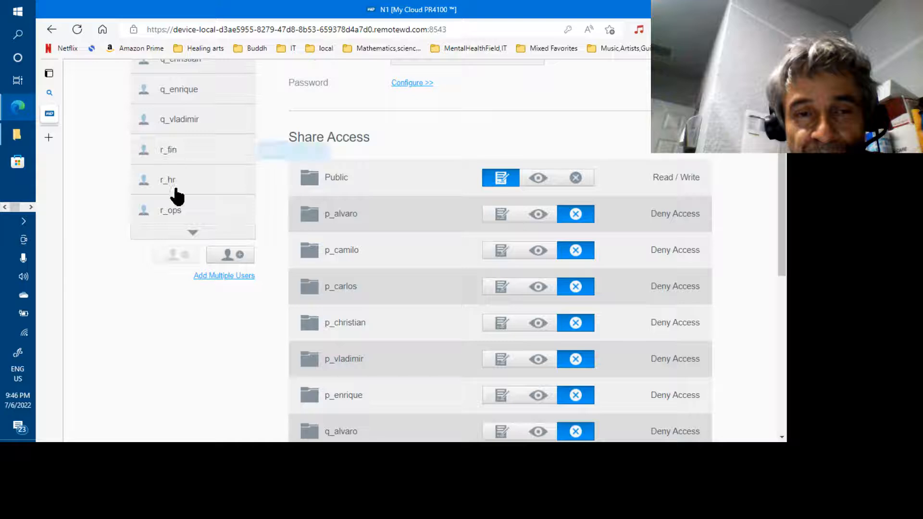
{"action": "left_click", "coordinate": [180, 123]}
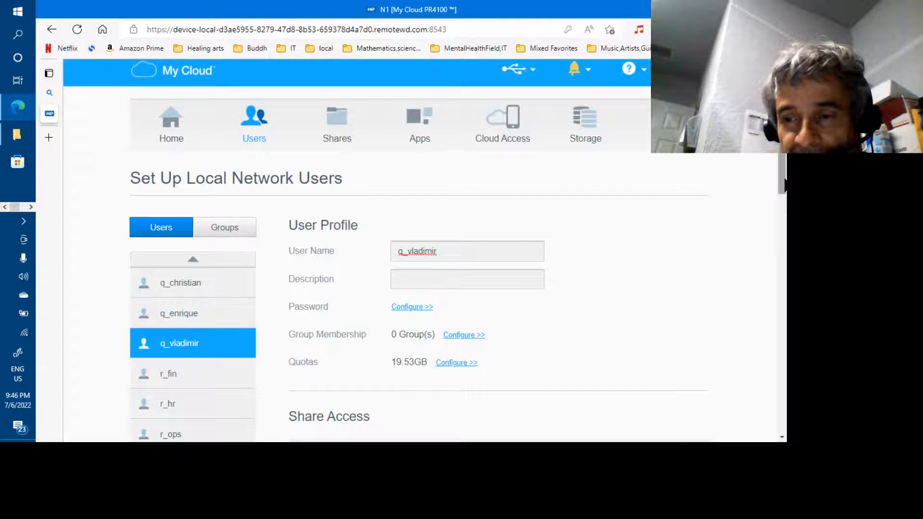
{"action": "scroll", "coordinate": [784, 185], "scroll_direction": "down", "scroll_amount": 5}
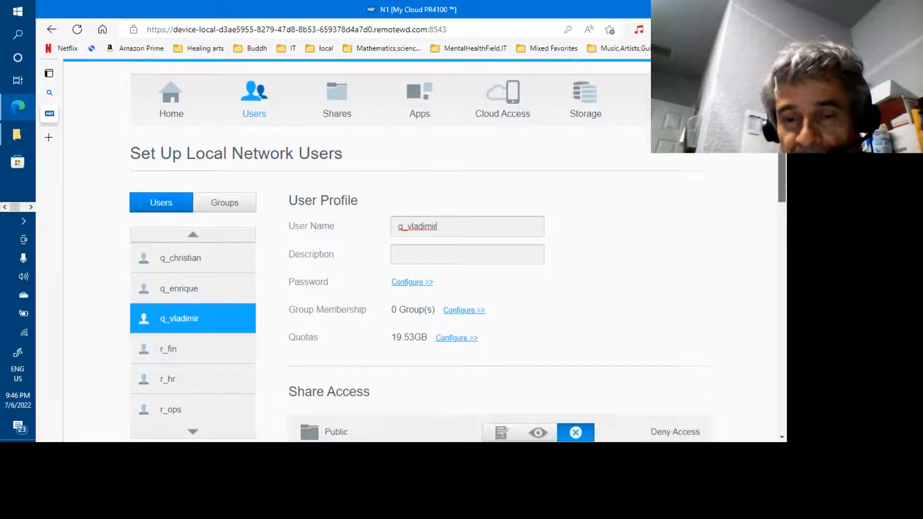
{"action": "scroll", "coordinate": [783, 205], "scroll_direction": "up", "scroll_amount": 4}
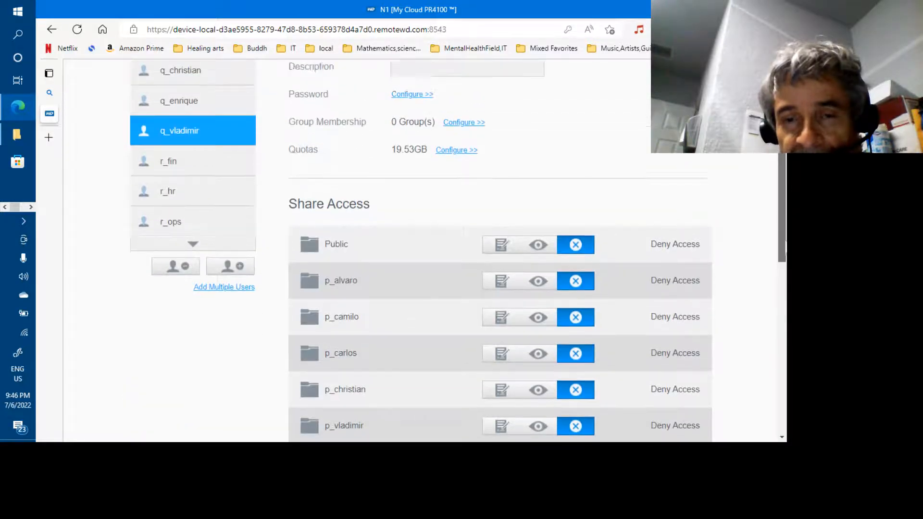
{"action": "scroll", "coordinate": [782, 204], "scroll_direction": "down", "scroll_amount": 6}
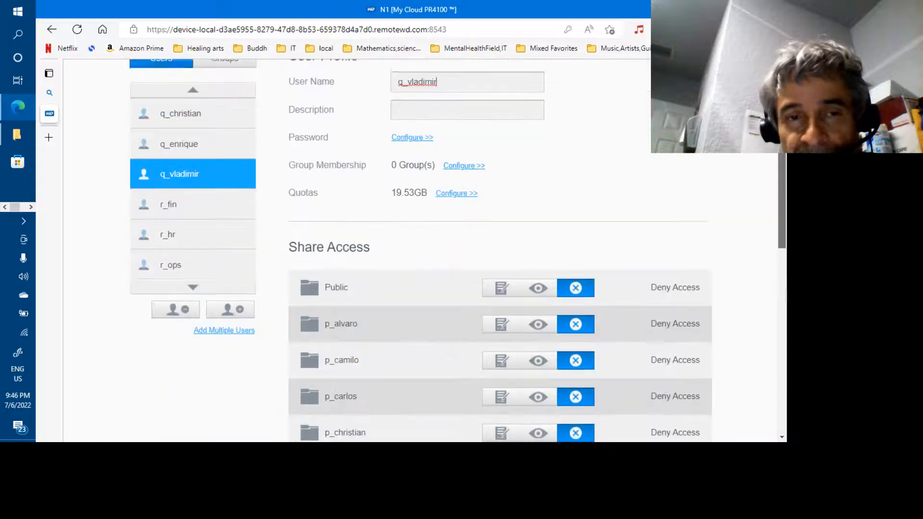
{"action": "scroll", "coordinate": [785, 308], "scroll_direction": "down", "scroll_amount": 4}
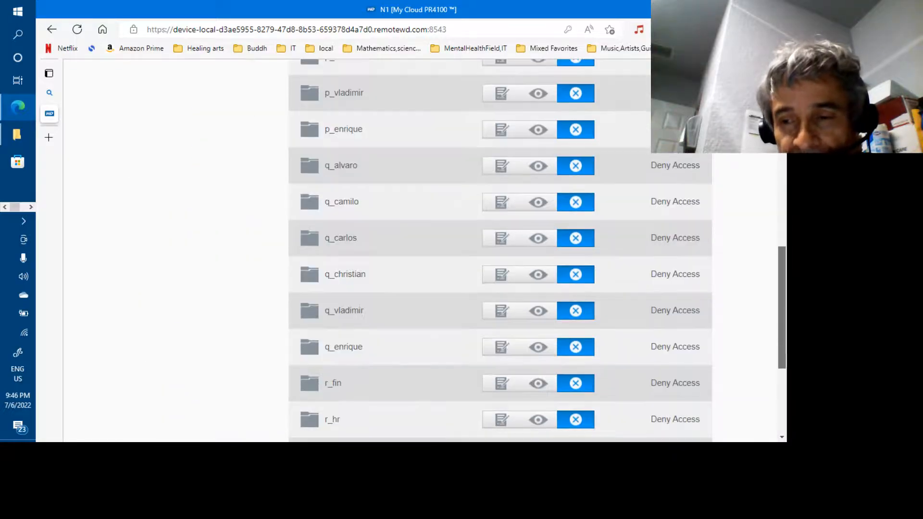
{"action": "scroll", "coordinate": [782, 269], "scroll_direction": "up", "scroll_amount": 9}
{"action": "scroll", "coordinate": [780, 269], "scroll_direction": "down", "scroll_amount": 12}
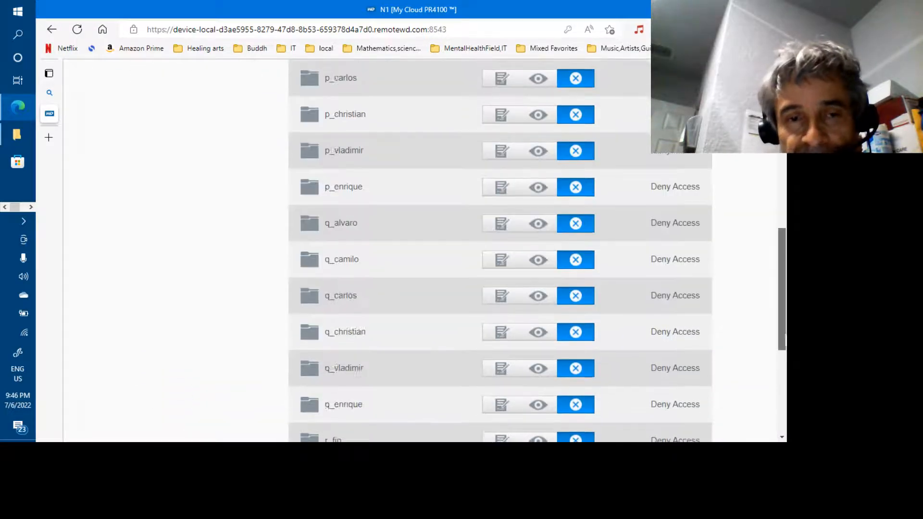
{"action": "scroll", "coordinate": [779, 331], "scroll_direction": "up", "scroll_amount": 9}
{"action": "scroll", "coordinate": [780, 250], "scroll_direction": "up", "scroll_amount": 3}
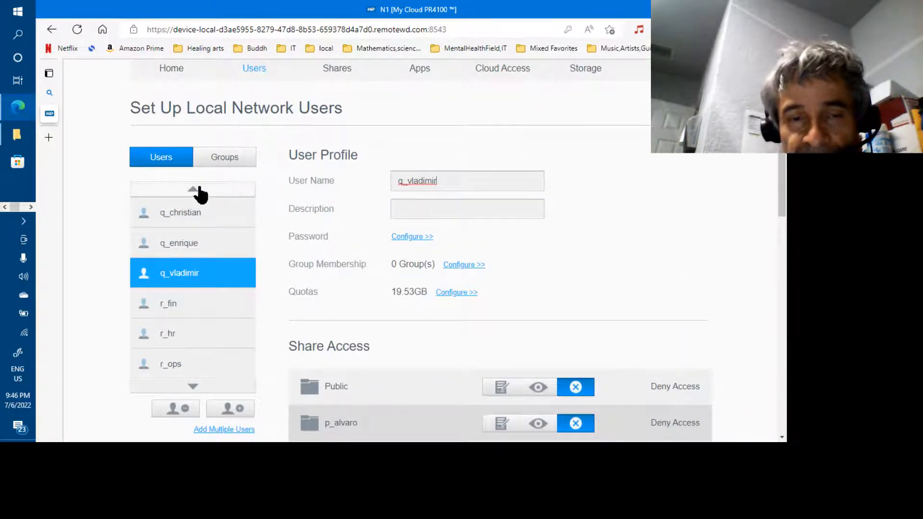
Step: Examine the last p_ user's profile and its access to the p_, q_ and r_ shares
{"action": "left_click", "coordinate": [198, 192]}
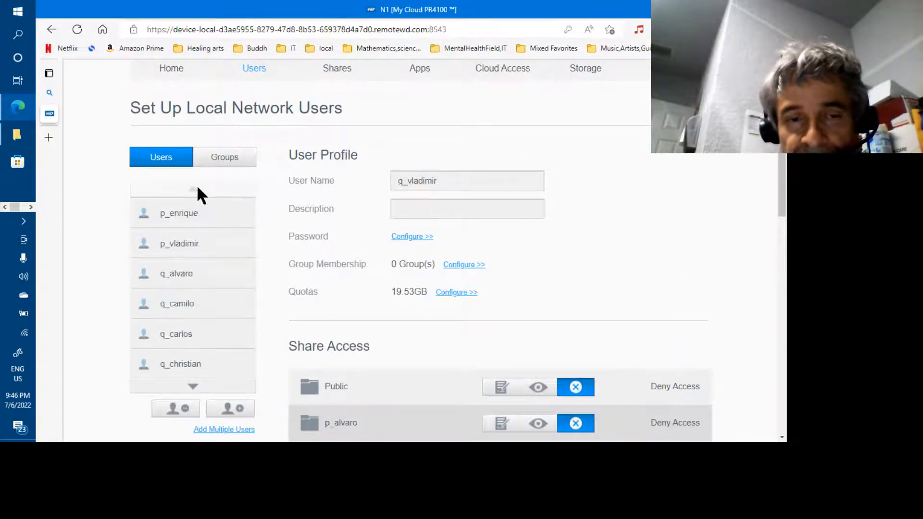
{"action": "left_click", "coordinate": [187, 244]}
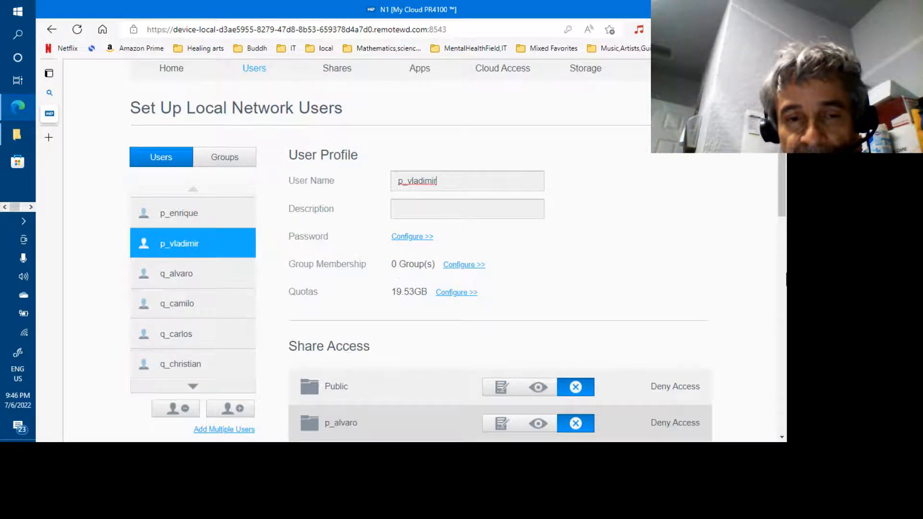
{"action": "scroll", "coordinate": [500, 250], "scroll_direction": "down", "scroll_amount": 8}
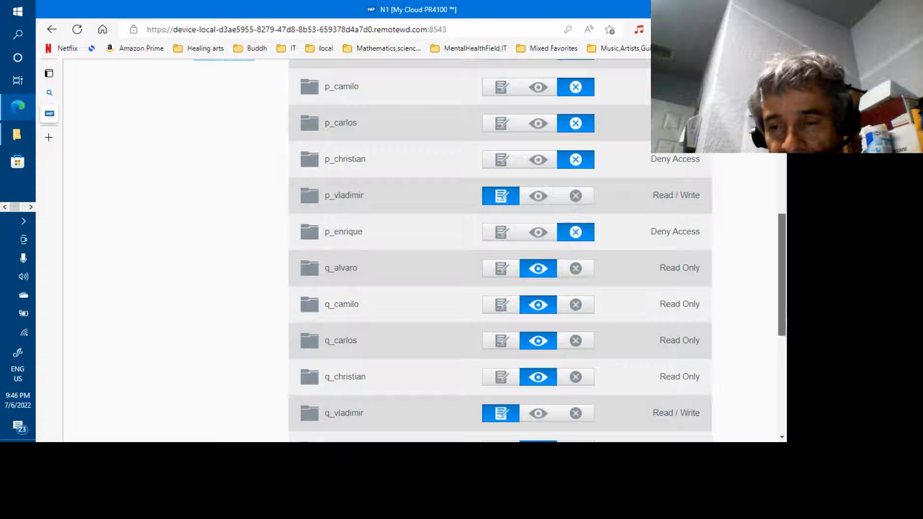
{"action": "left_click_drag", "start_coordinate": [784, 314], "coordinate": [784, 350]}
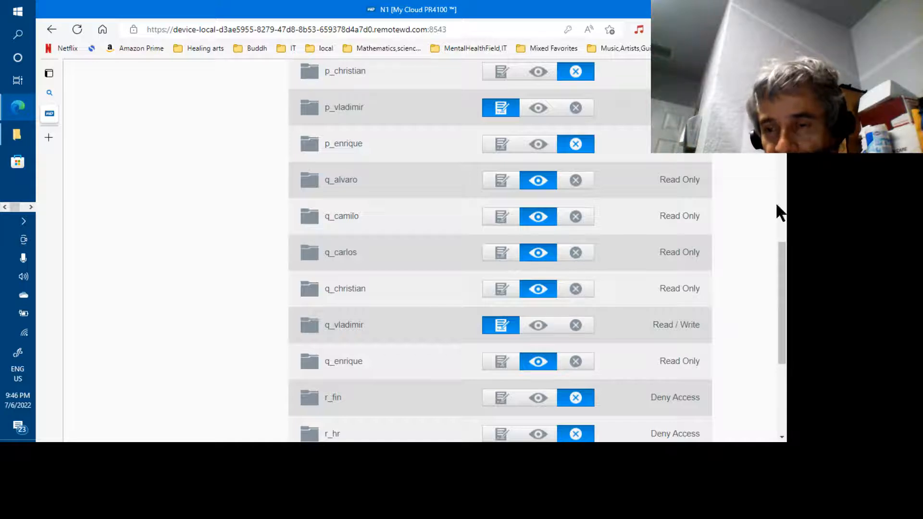
{"action": "scroll", "coordinate": [784, 155], "scroll_direction": "up", "scroll_amount": 3}
{"action": "scroll", "coordinate": [784, 155], "scroll_direction": "up", "scroll_amount": 8}
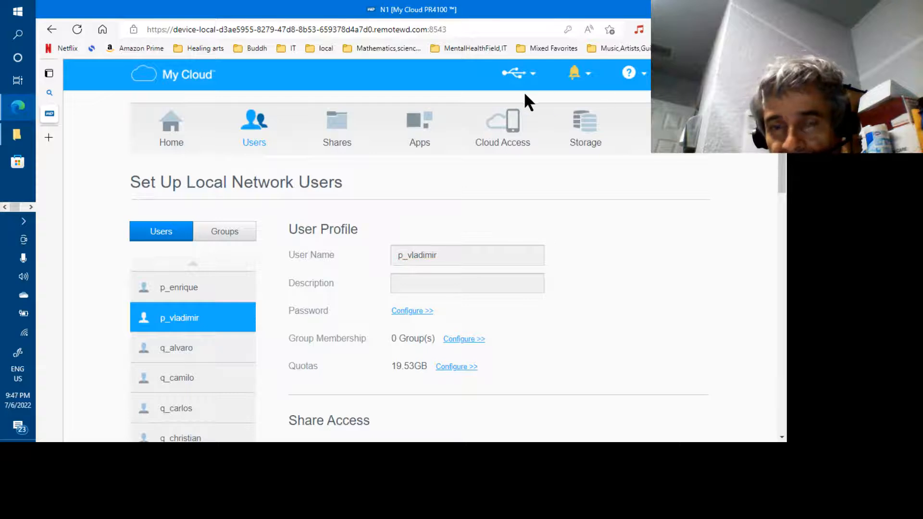
Step: Open the shares setup and examine the profile and user access list of the last q_ share
{"action": "left_click", "coordinate": [350, 126]}
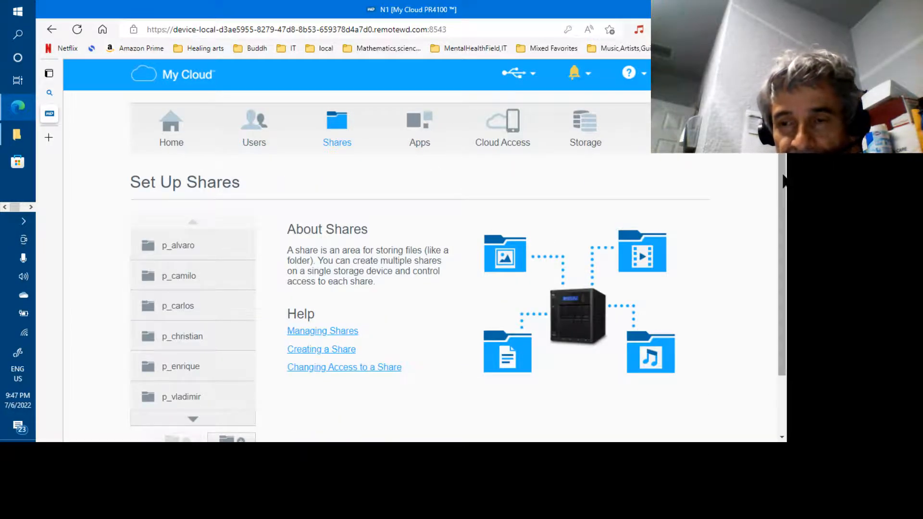
{"action": "scroll", "coordinate": [760, 177], "scroll_direction": "down", "scroll_amount": 2}
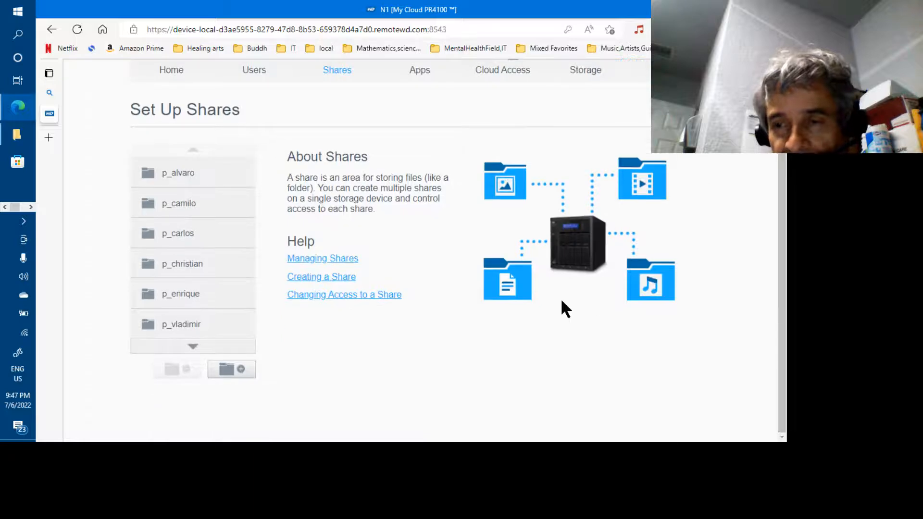
{"action": "left_click", "coordinate": [202, 324]}
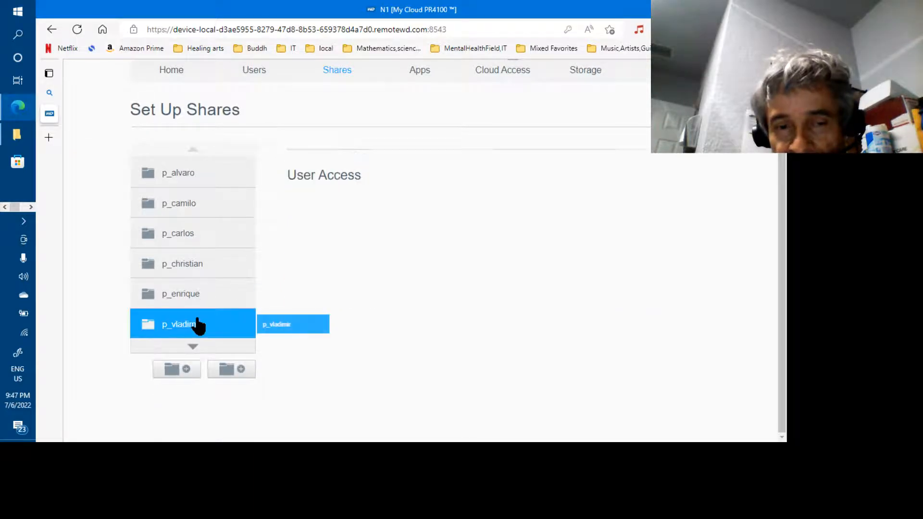
{"action": "left_click", "coordinate": [200, 347]}
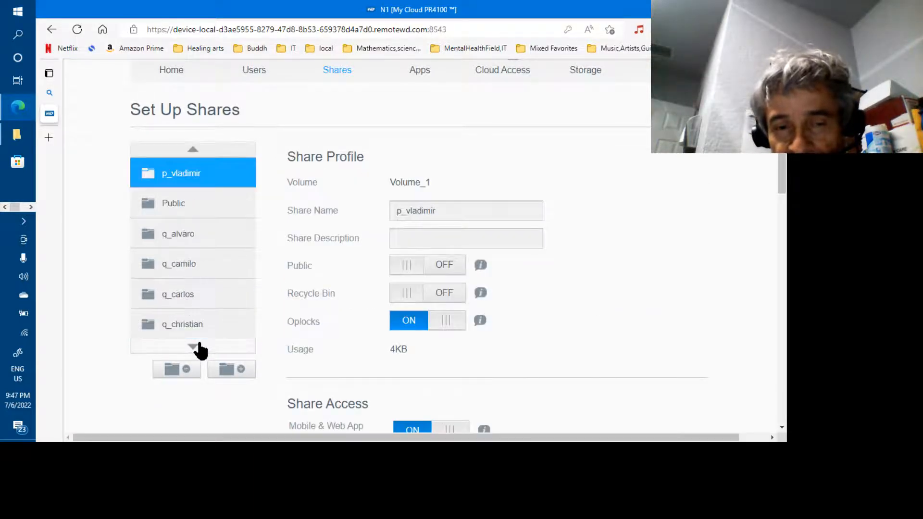
{"action": "left_click", "coordinate": [199, 347]}
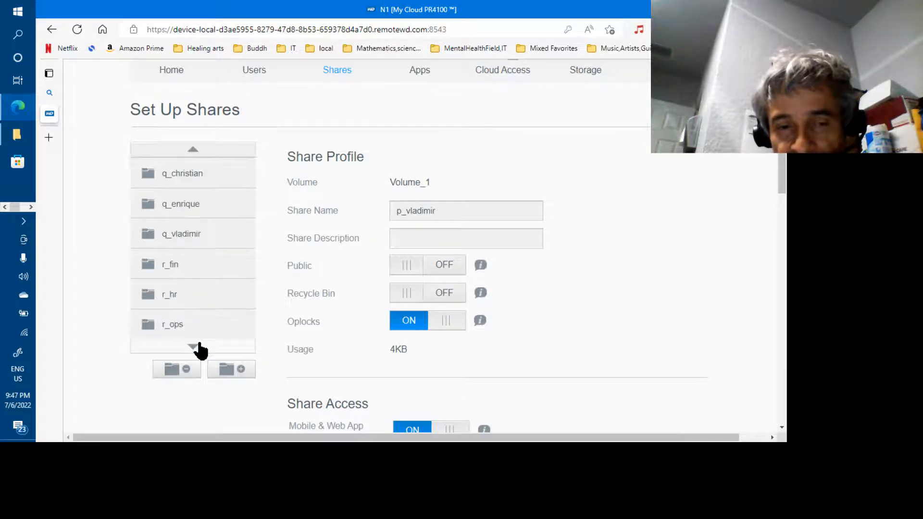
{"action": "left_click", "coordinate": [186, 235]}
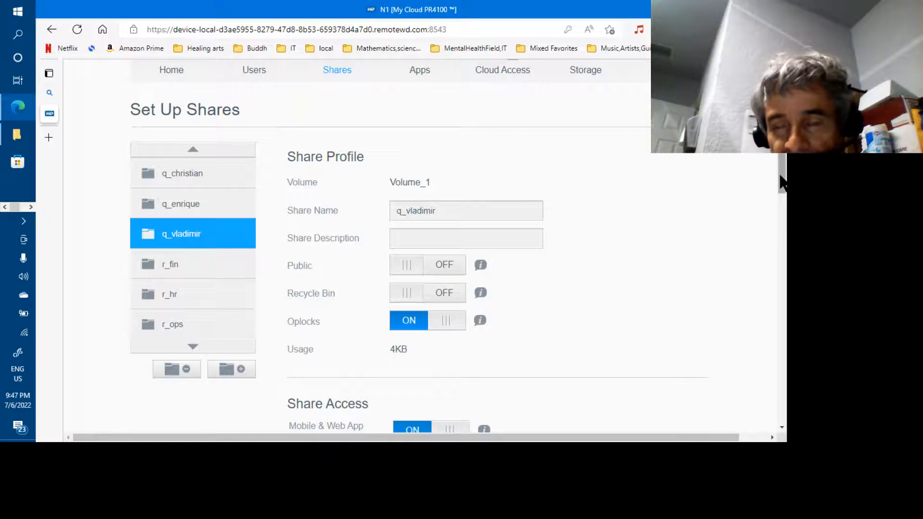
{"action": "scroll", "coordinate": [774, 193], "scroll_direction": "down", "scroll_amount": 10}
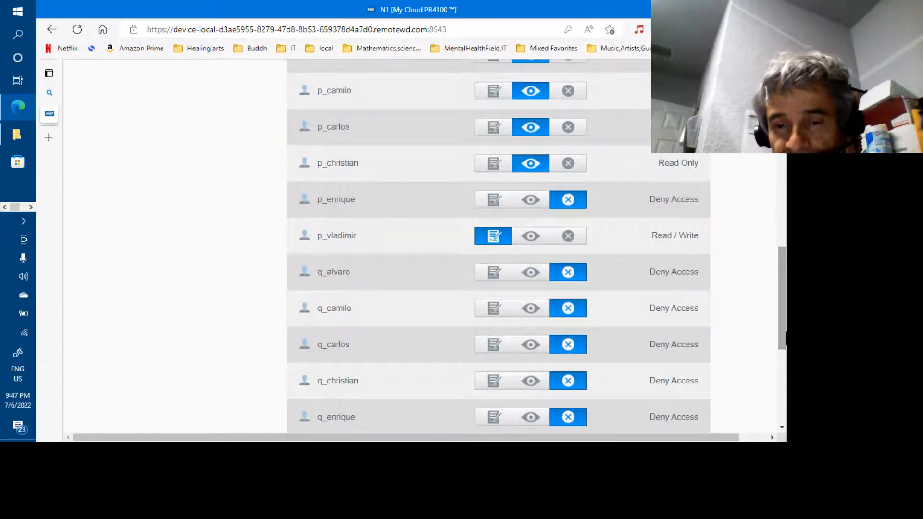
{"action": "left_click_drag", "start_coordinate": [783, 250], "coordinate": [782, 100]}
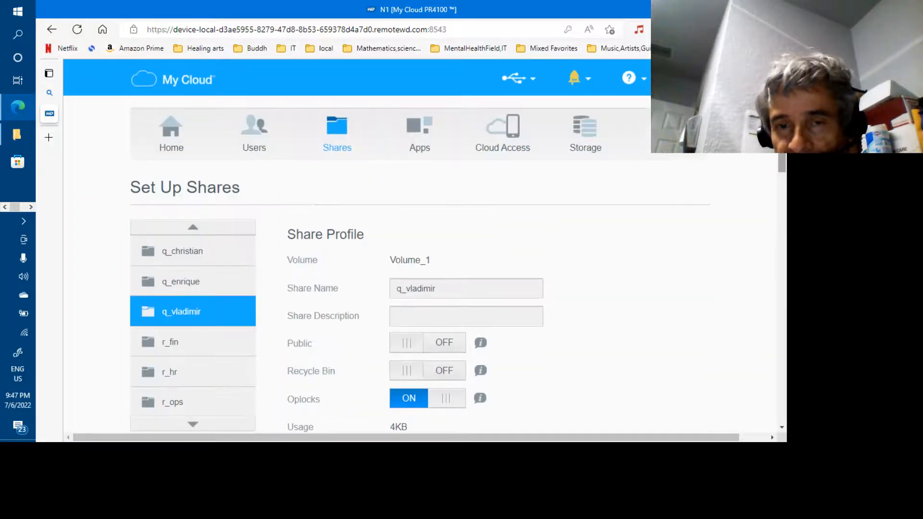
Step: Examine the r_ops share's profile and the access level of every user in its list
{"action": "left_click", "coordinate": [183, 397]}
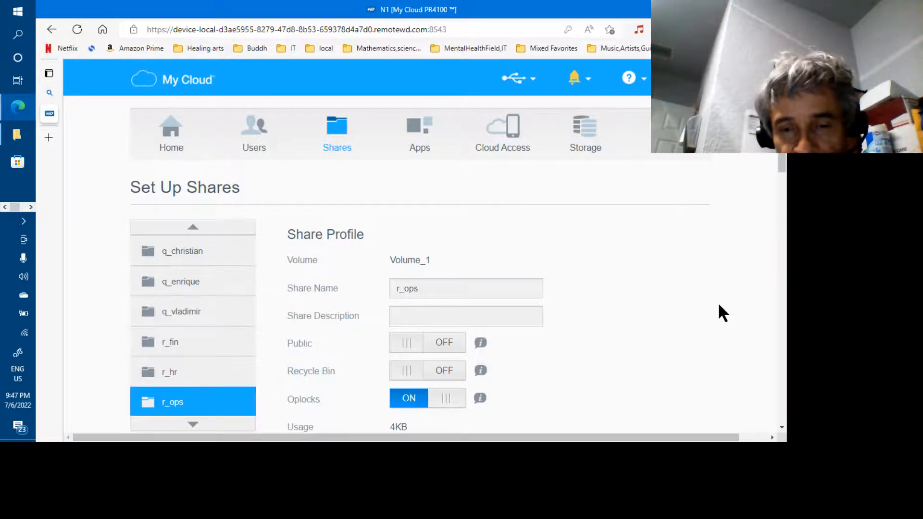
{"action": "left_click", "coordinate": [784, 304]}
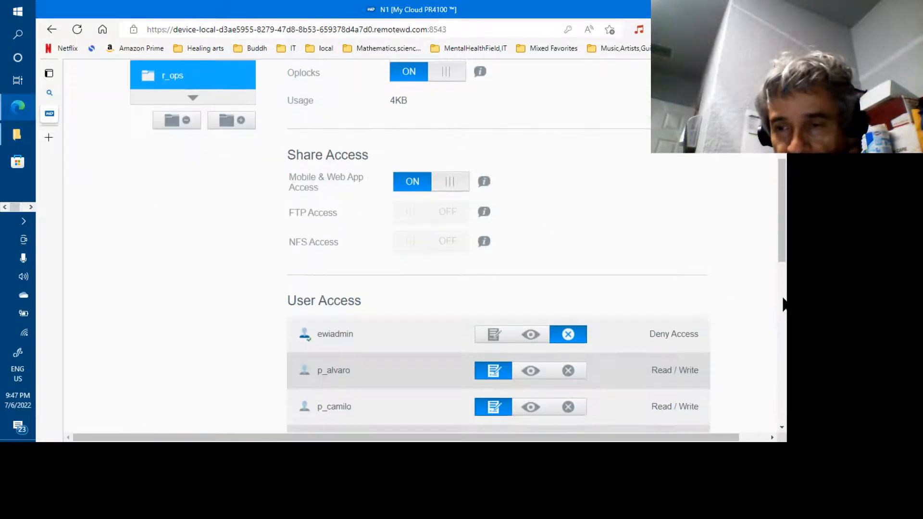
{"action": "left_click", "coordinate": [783, 300]}
{"action": "left_click", "coordinate": [786, 386]}
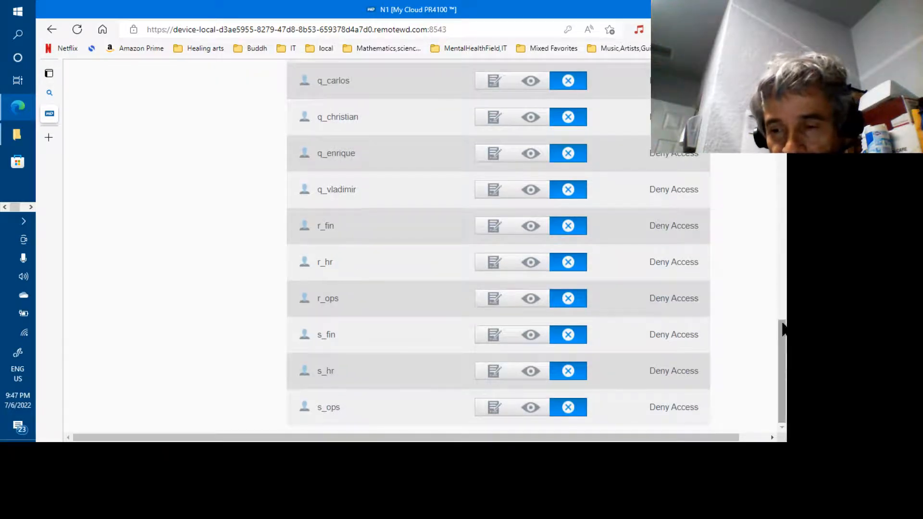
{"action": "left_click", "coordinate": [782, 284]}
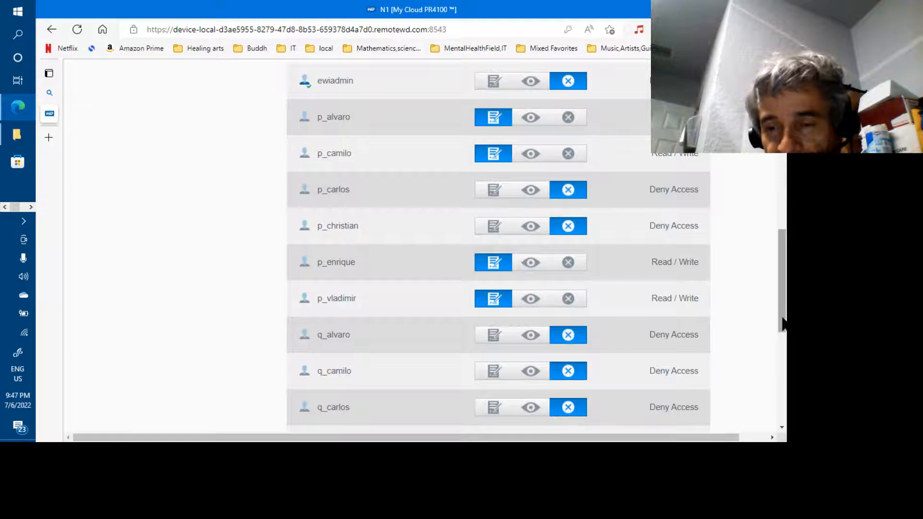
{"action": "left_click", "coordinate": [782, 365]}
{"action": "left_click", "coordinate": [782, 275]}
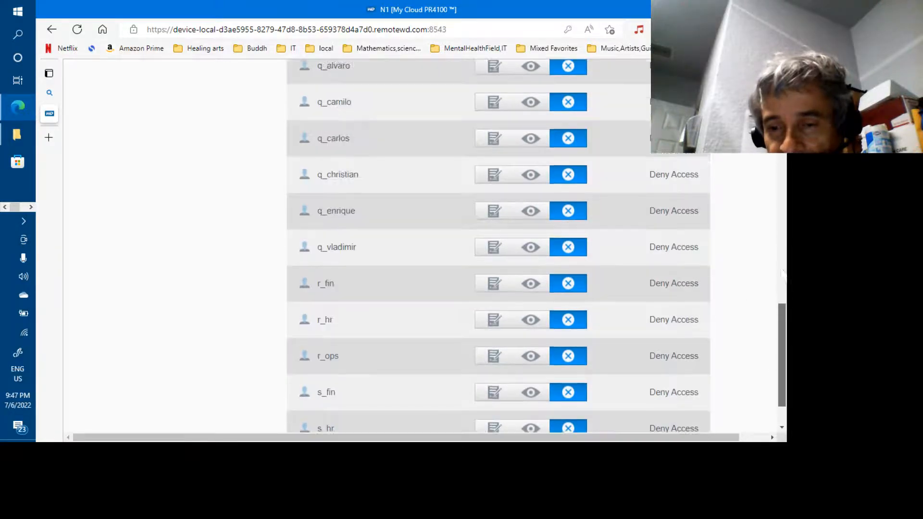
{"action": "scroll", "coordinate": [783, 275], "scroll_direction": "up", "scroll_amount": 6}
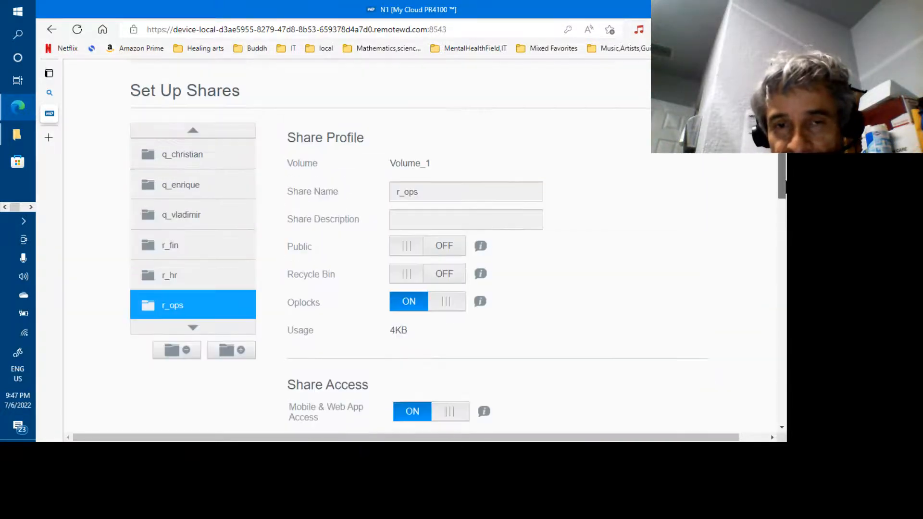
{"action": "left_click_drag", "start_coordinate": [207, 303], "coordinate": [180, 296]}
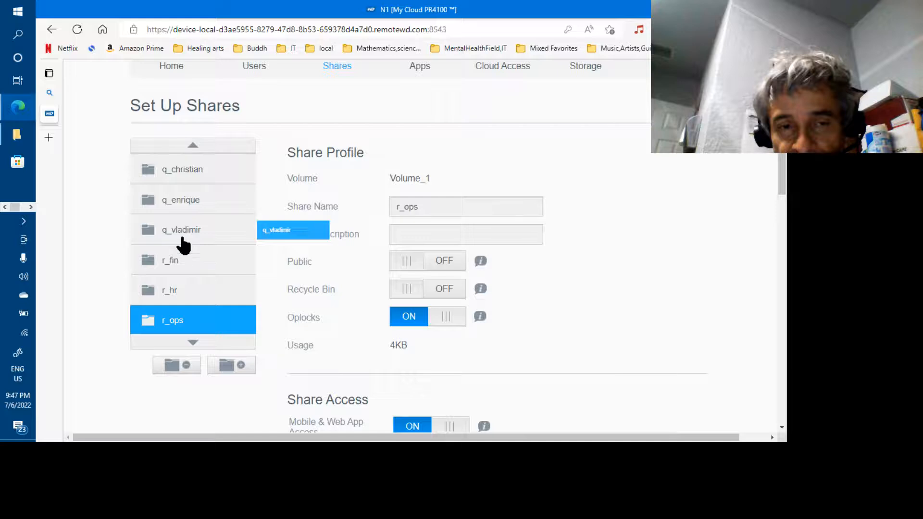
Step: Review the r_fin share's access settings and the permissions of its p_ and q_ users
{"action": "left_click", "coordinate": [178, 261]}
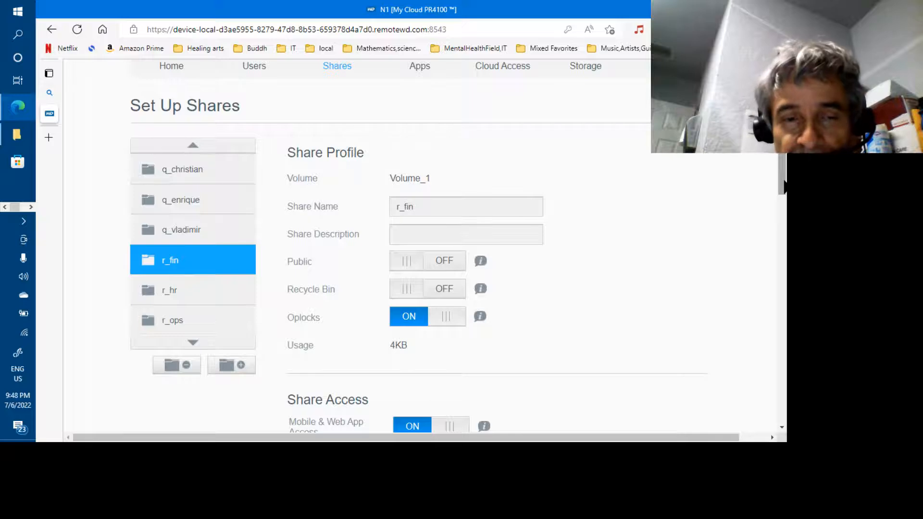
{"action": "left_click_drag", "start_coordinate": [782, 185], "coordinate": [783, 271]}
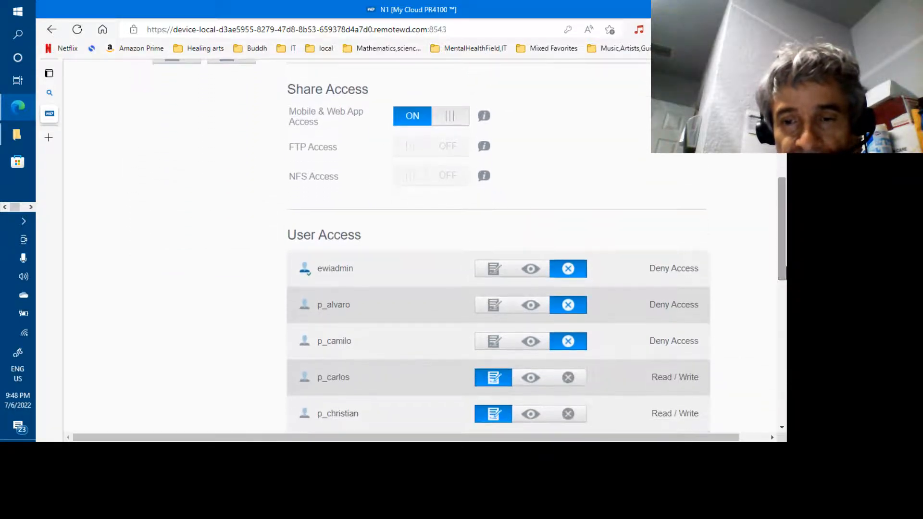
{"action": "left_click", "coordinate": [786, 301]}
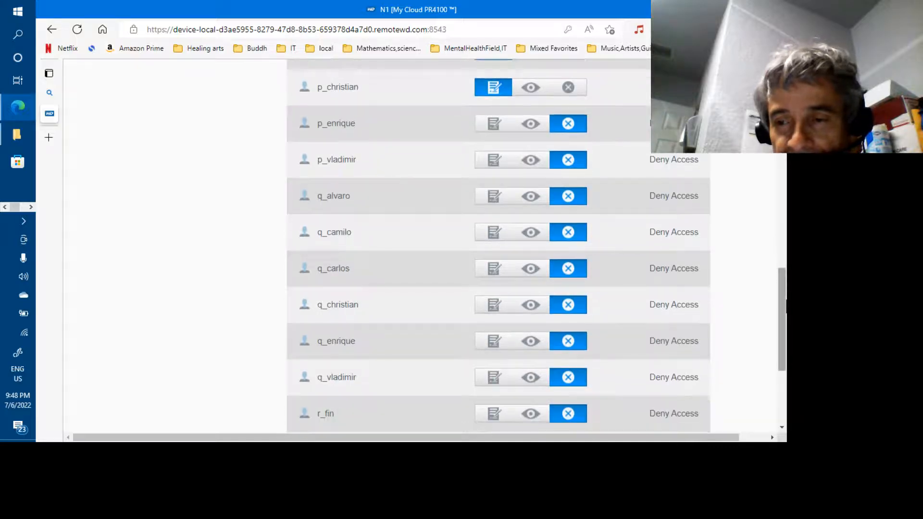
{"action": "left_click_drag", "start_coordinate": [786, 301], "coordinate": [773, 236]}
{"action": "scroll", "coordinate": [775, 243], "scroll_direction": "up", "scroll_amount": 1}
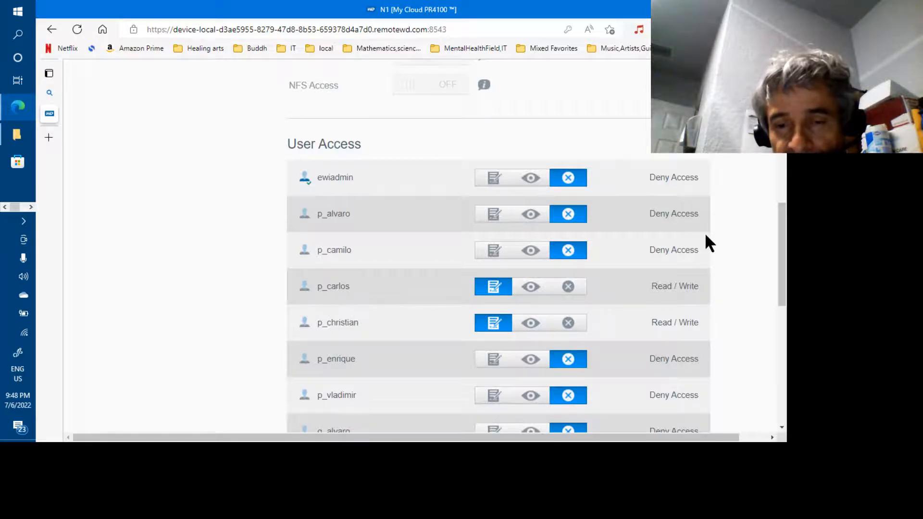
{"action": "scroll", "coordinate": [783, 199], "scroll_direction": "up", "scroll_amount": 7}
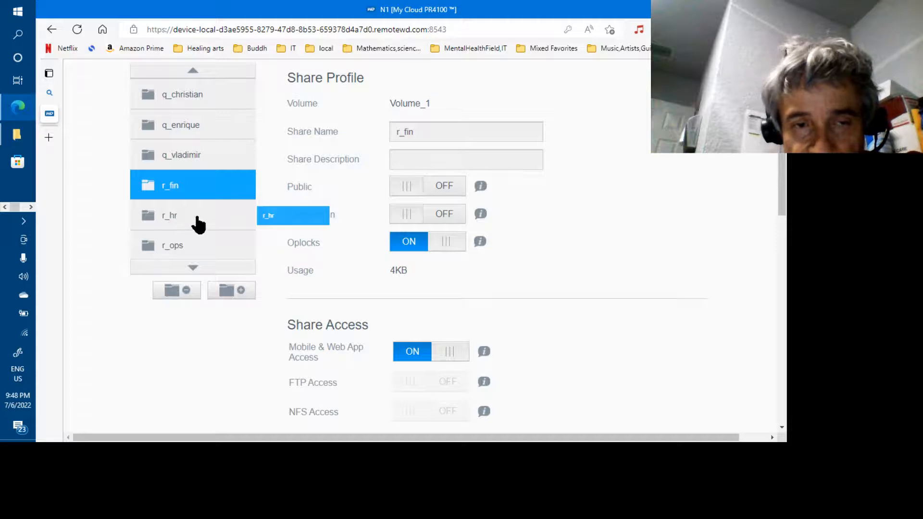
Step: Examine the s_fin share's user access list, focusing on the p_ users with Read / Write permission
{"action": "left_click", "coordinate": [193, 267]}
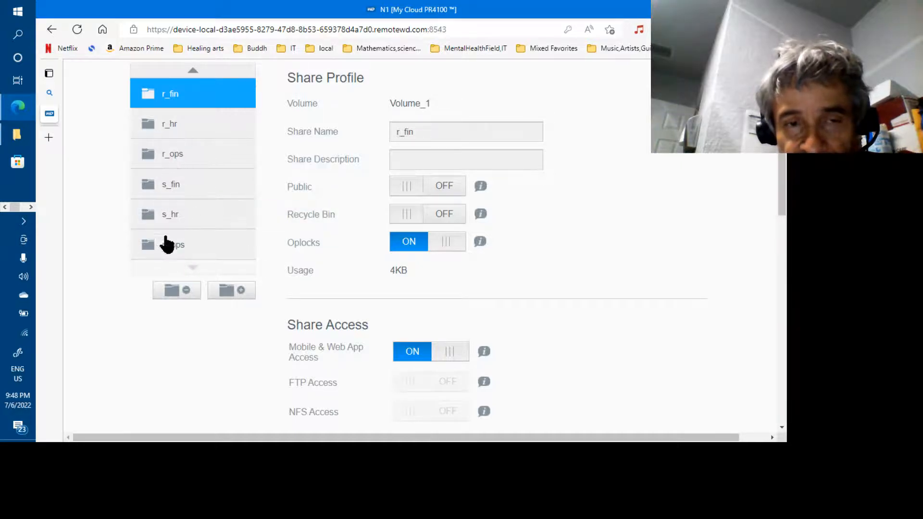
{"action": "left_click", "coordinate": [172, 186]}
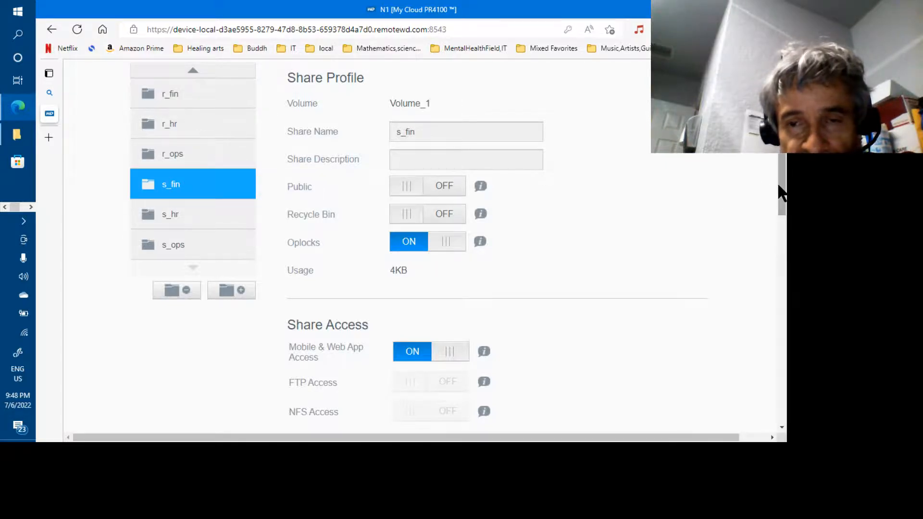
{"action": "left_click_drag", "start_coordinate": [781, 191], "coordinate": [782, 312]}
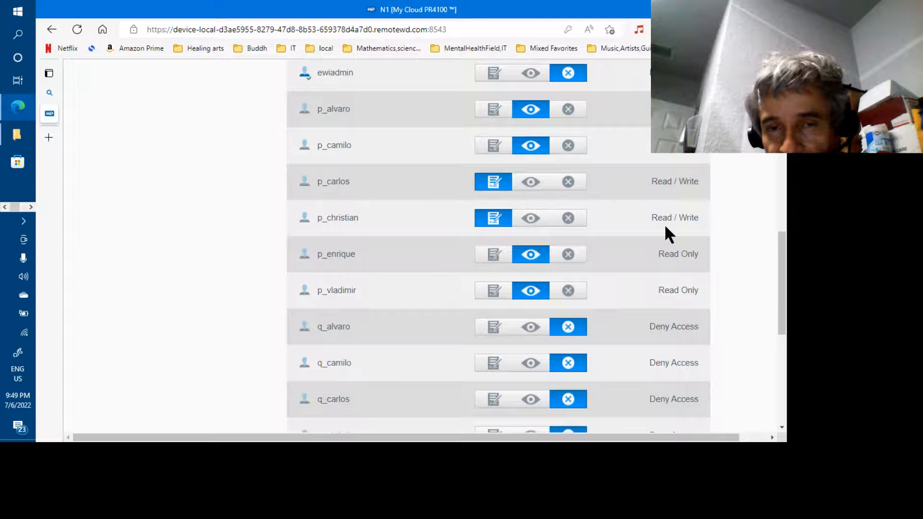
{"action": "left_click_drag", "start_coordinate": [781, 243], "coordinate": [778, 219]}
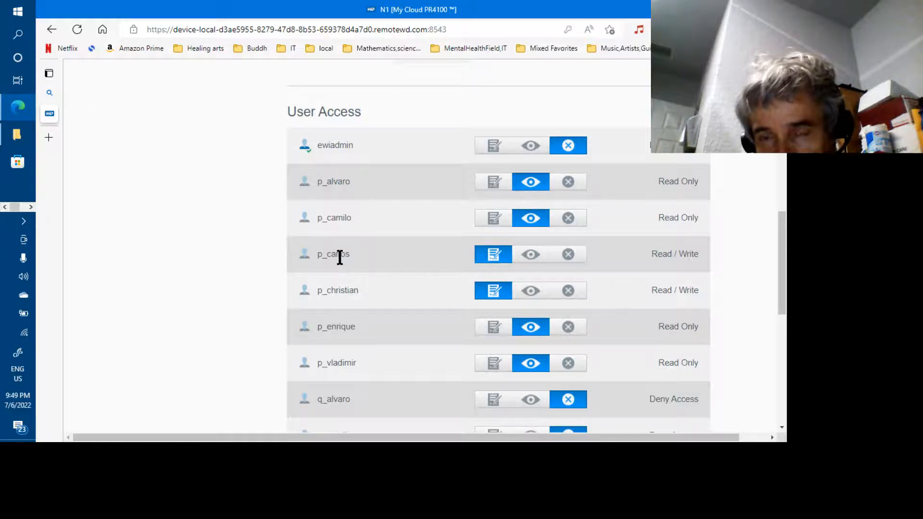
{"action": "left_click_drag", "start_coordinate": [319, 255], "coordinate": [353, 257]}
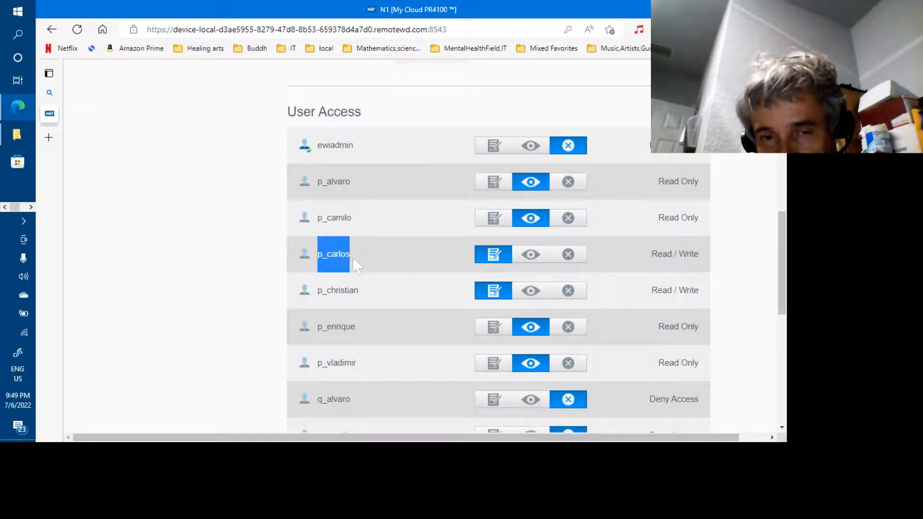
{"action": "double_click", "coordinate": [318, 290]}
{"action": "left_click", "coordinate": [326, 279]}
{"action": "left_click_drag", "start_coordinate": [317, 255], "coordinate": [353, 254]}
Step: Return to the s_fin share's profile and check its share name and description fields
{"action": "scroll", "coordinate": [353, 250], "scroll_direction": "up", "scroll_amount": 9}
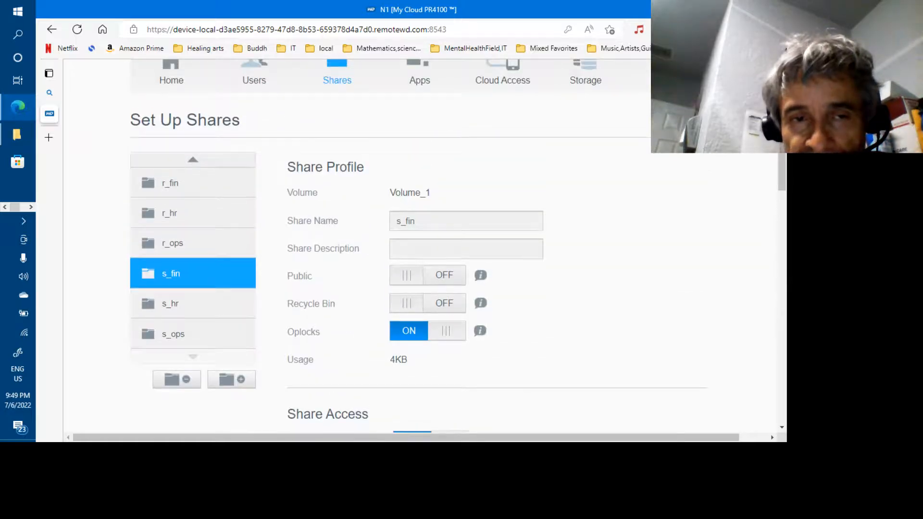
{"action": "double_click", "coordinate": [416, 215]}
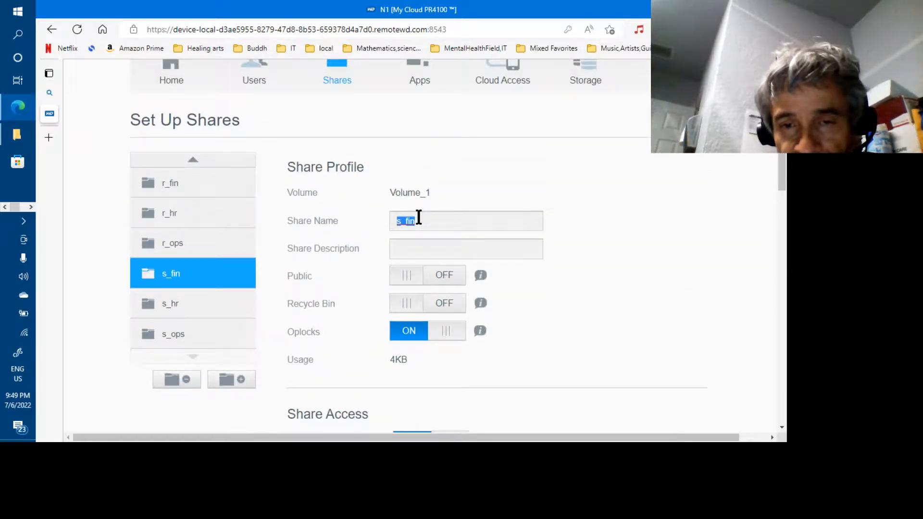
{"action": "left_click", "coordinate": [409, 247]}
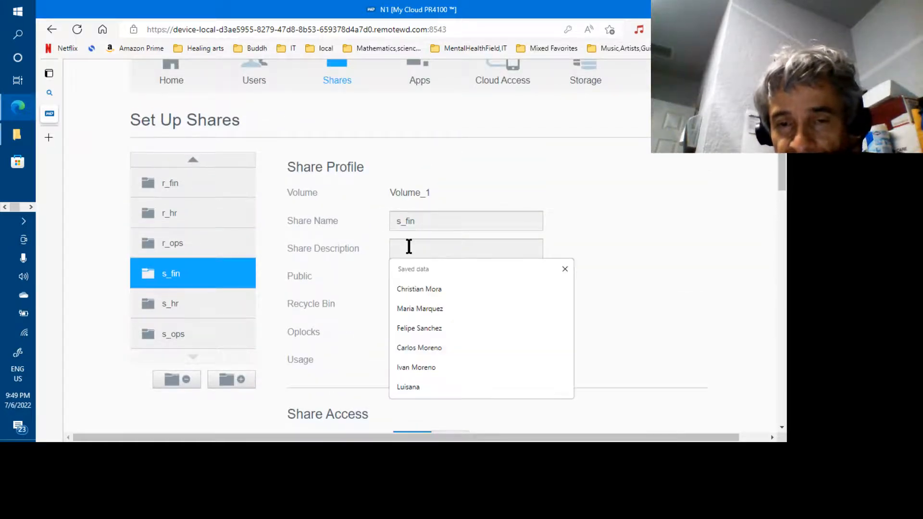
{"action": "left_click", "coordinate": [558, 202]}
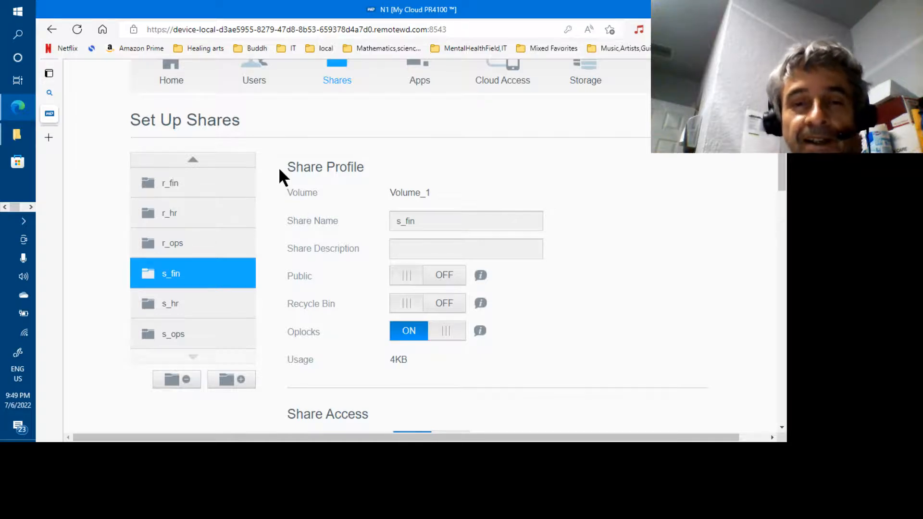
{"action": "scroll", "coordinate": [280, 174], "scroll_direction": "up", "scroll_amount": 2}
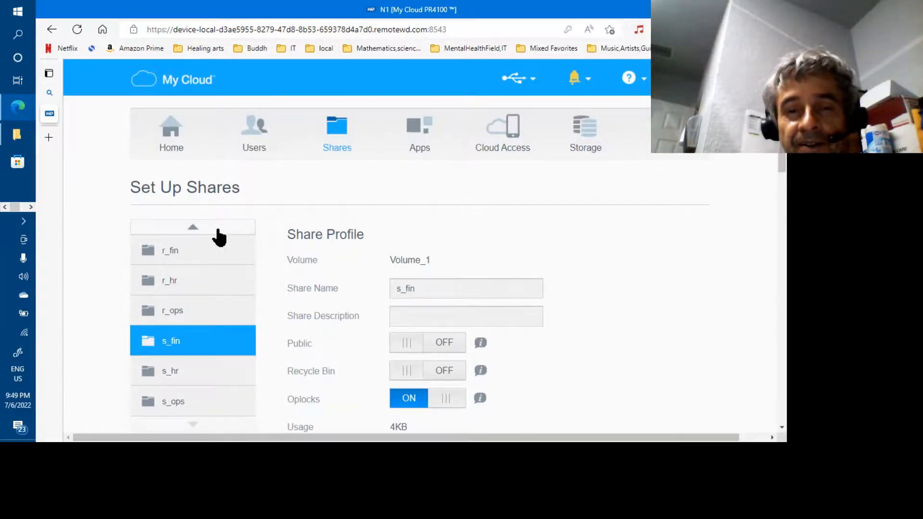
Step: Examine the s_ops share's profile and compare the access levels of its p_ and q_ users
{"action": "left_click", "coordinate": [199, 265]}
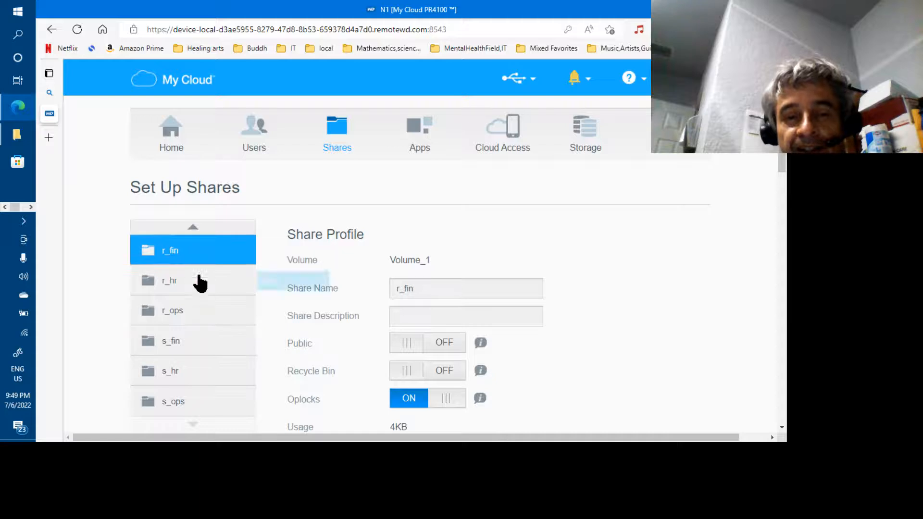
{"action": "left_click", "coordinate": [189, 407]}
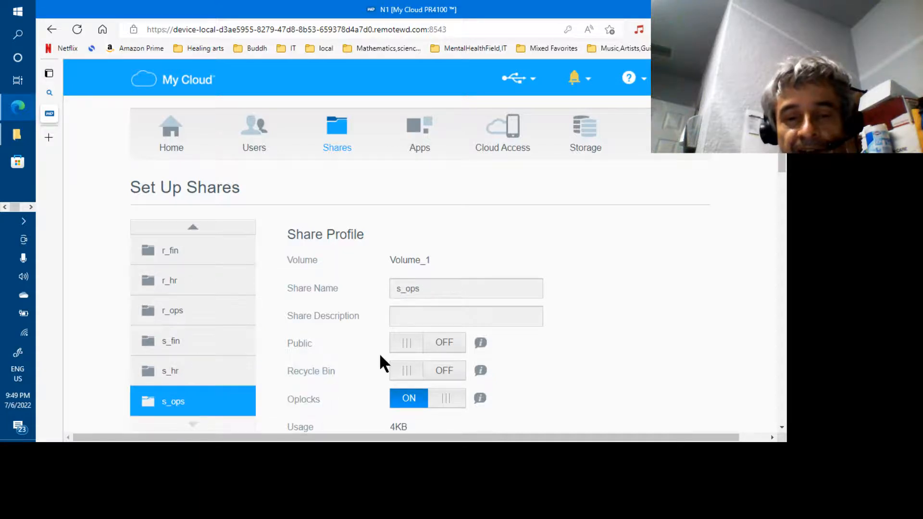
{"action": "scroll", "coordinate": [511, 311], "scroll_direction": "down", "scroll_amount": 5}
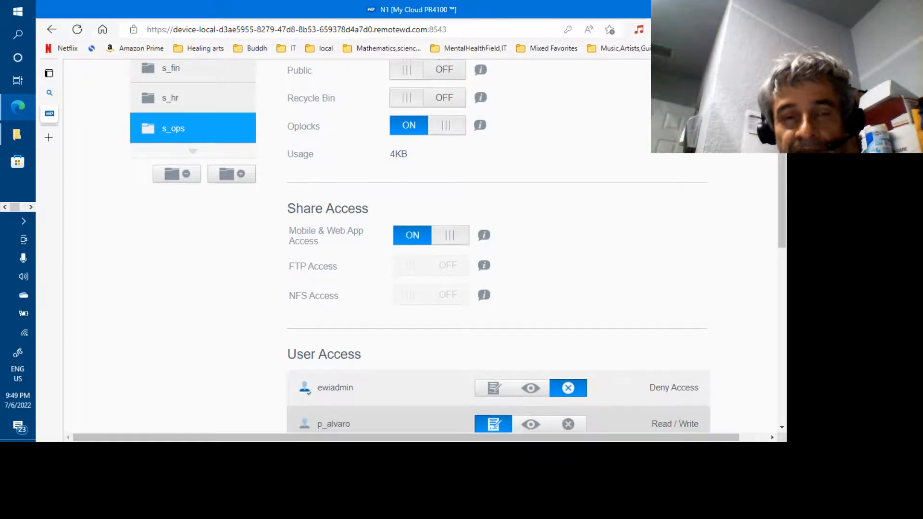
{"action": "scroll", "coordinate": [511, 311], "scroll_direction": "down", "scroll_amount": 2}
{"action": "scroll", "coordinate": [510, 311], "scroll_direction": "up", "scroll_amount": 1}
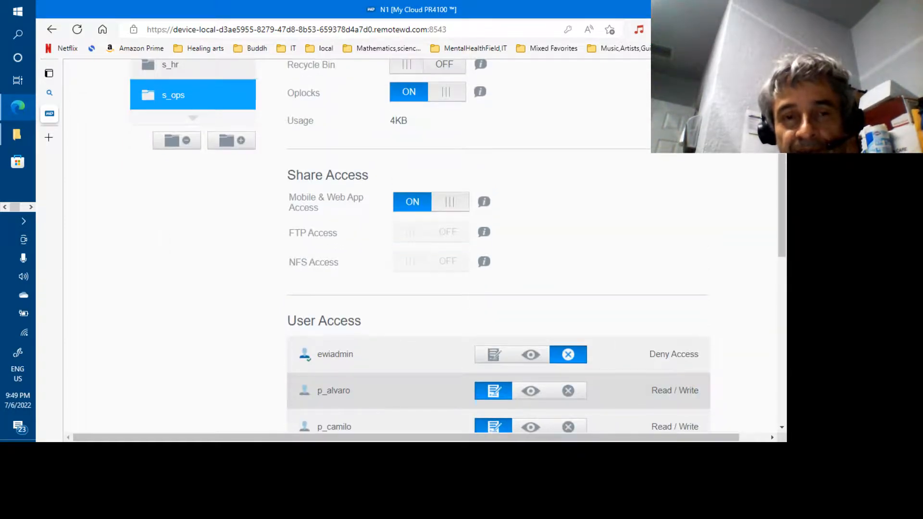
{"action": "scroll", "coordinate": [511, 311], "scroll_direction": "down", "scroll_amount": 2}
{"action": "scroll", "coordinate": [511, 311], "scroll_direction": "down", "scroll_amount": 3}
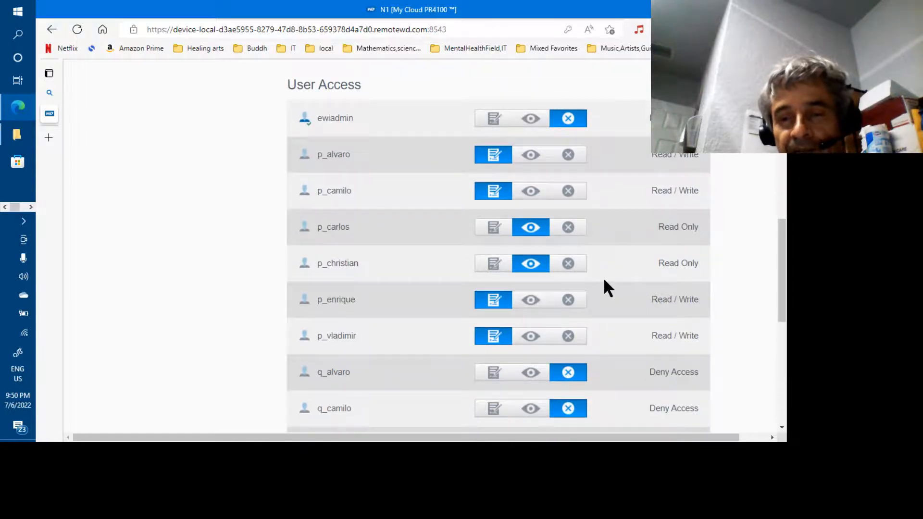
Step: Examine the s_ops share's user access list, picking out the p_ users with Read / Write permission
{"action": "scroll", "coordinate": [668, 250], "scroll_direction": "down", "scroll_amount": 2}
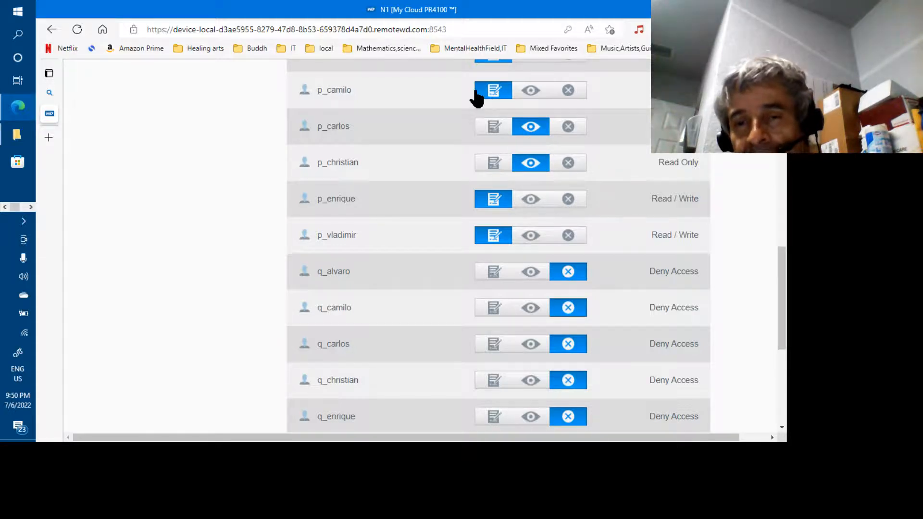
{"action": "scroll", "coordinate": [498, 139], "scroll_direction": "up", "scroll_amount": 3}
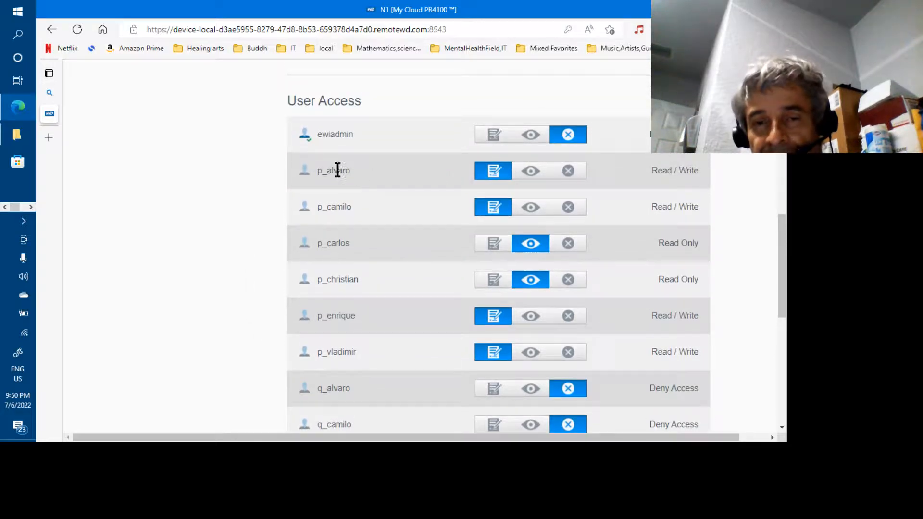
{"action": "left_click_drag", "start_coordinate": [318, 171], "coordinate": [353, 172]}
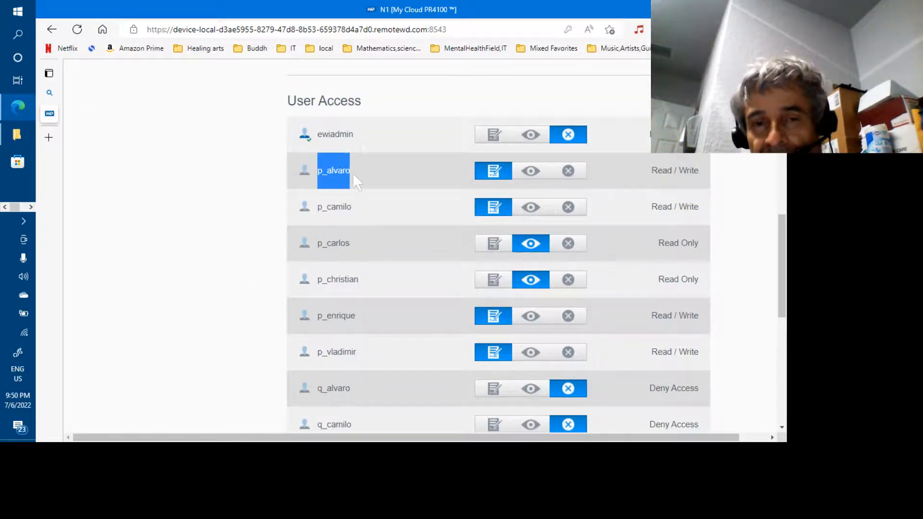
{"action": "left_click_drag", "start_coordinate": [317, 207], "coordinate": [357, 205]}
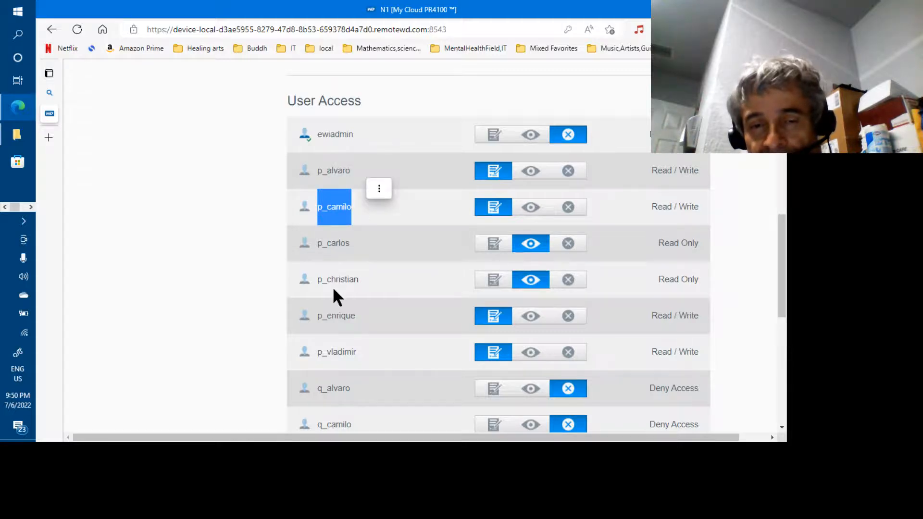
{"action": "left_click_drag", "start_coordinate": [318, 315], "coordinate": [356, 312]}
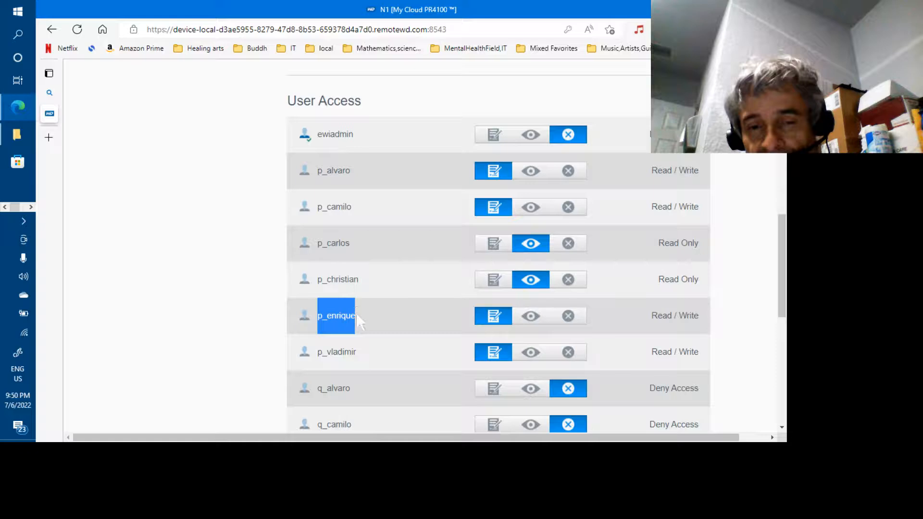
{"action": "left_click_drag", "start_coordinate": [318, 353], "coordinate": [356, 356]}
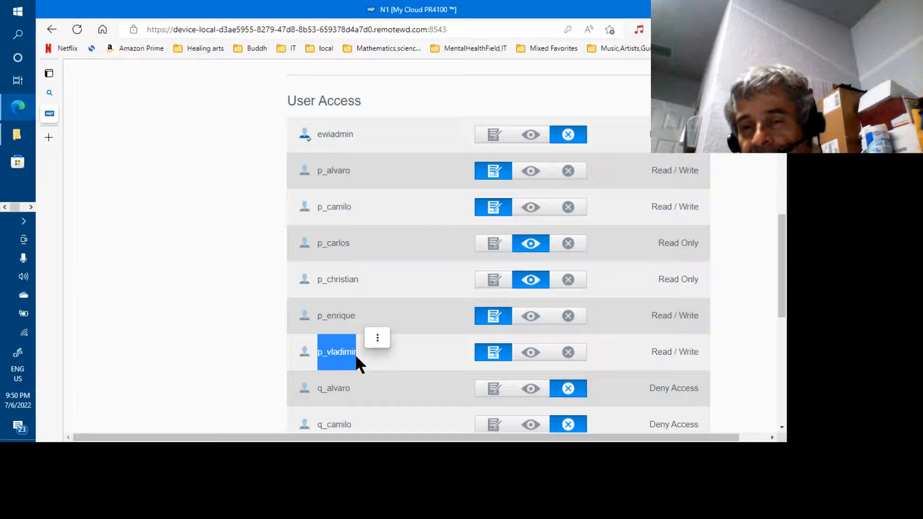
Step: Pick out the p_ users with Read Only permission on s_ops and return to the share's profile
{"action": "double_click", "coordinate": [317, 243]}
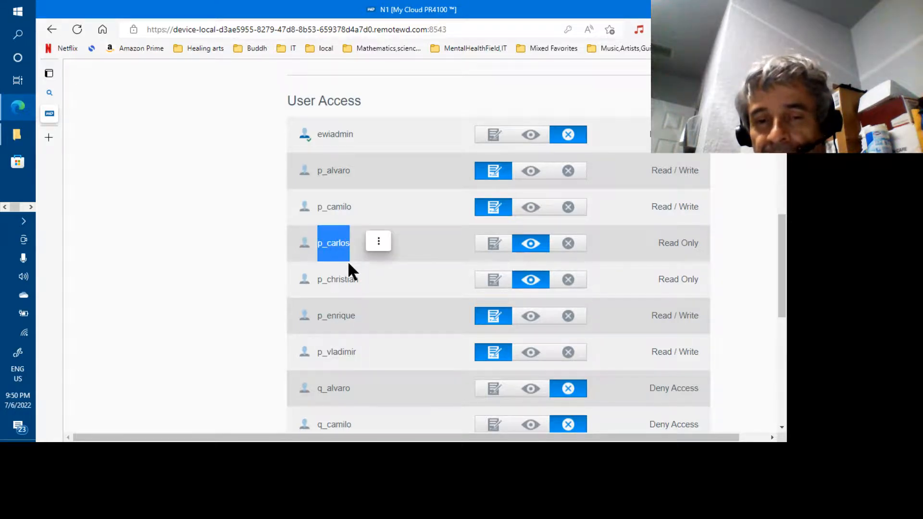
{"action": "left_click_drag", "start_coordinate": [317, 278], "coordinate": [359, 279]}
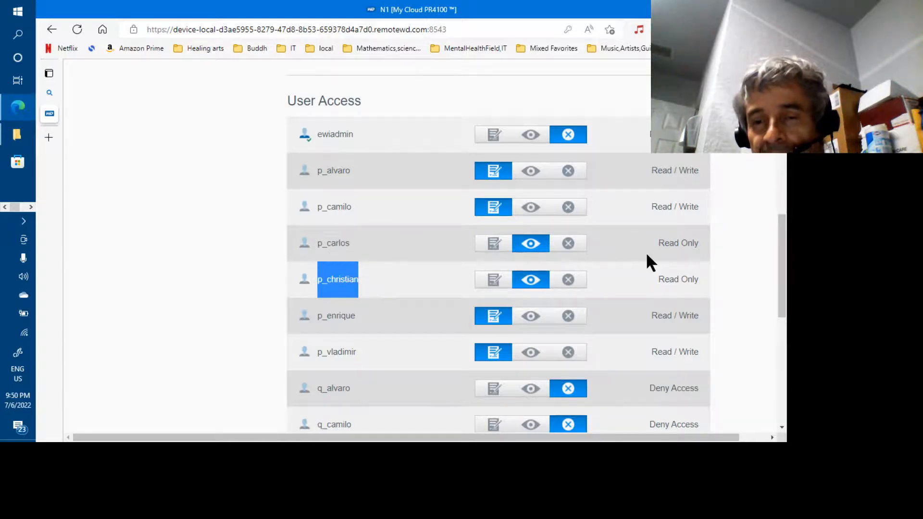
{"action": "left_click", "coordinate": [782, 204]}
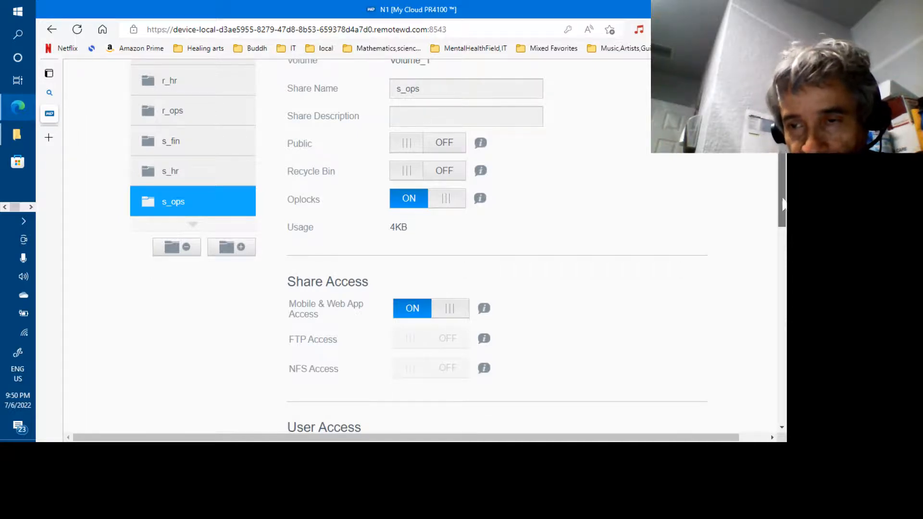
{"action": "scroll", "coordinate": [419, 240], "scroll_direction": "up", "scroll_amount": 4}
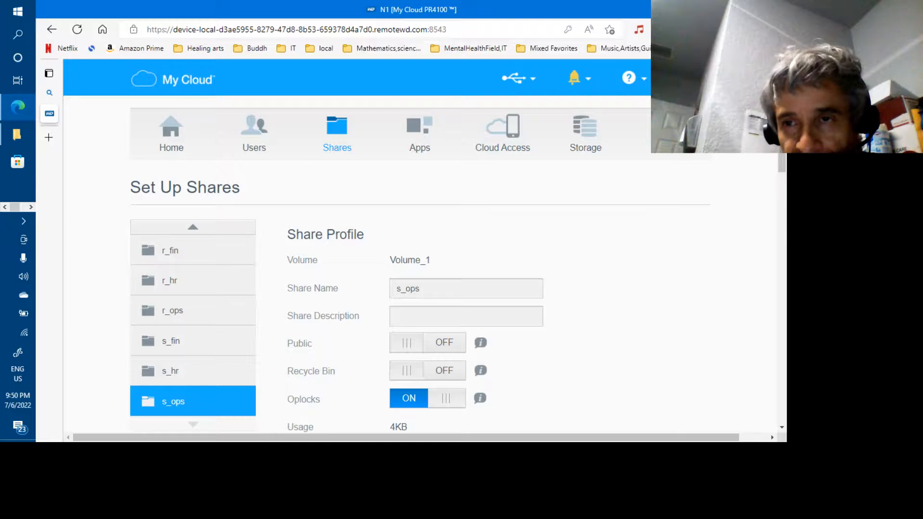
Step: Switch to the Notepad import file and review the p_ user rows and the full width of its records
{"action": "key", "text": "alt+Tab"}
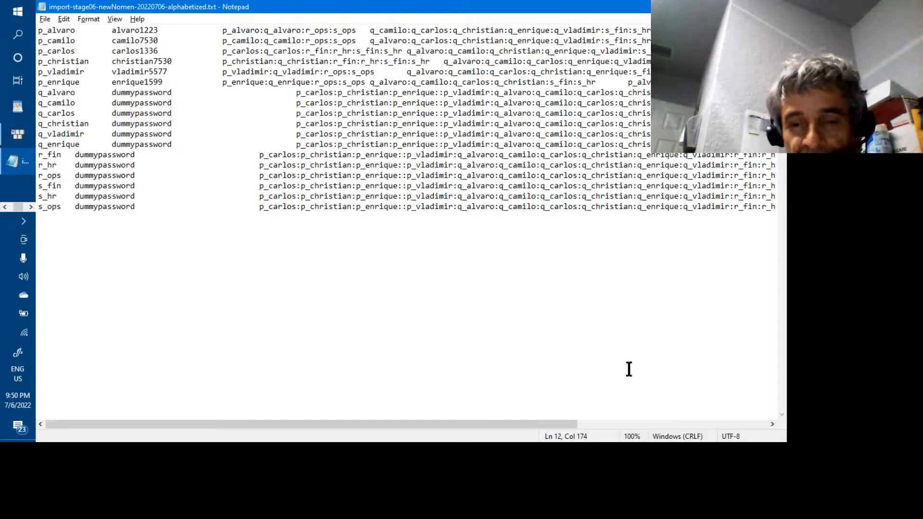
{"action": "left_click", "coordinate": [650, 422]}
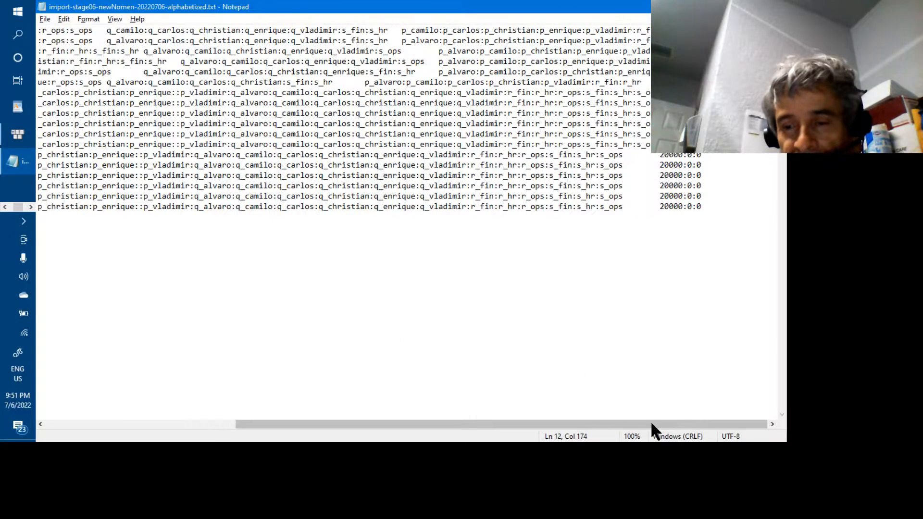
{"action": "left_click_drag", "start_coordinate": [598, 425], "coordinate": [369, 425]}
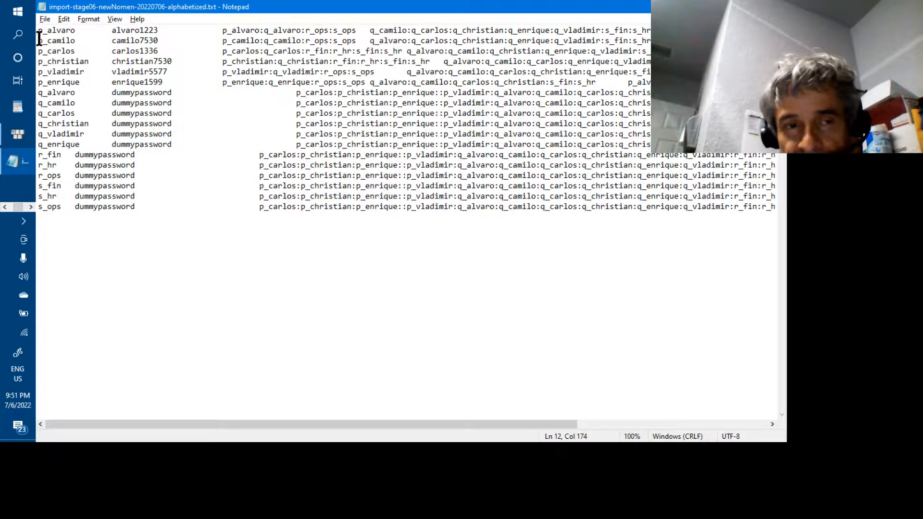
{"action": "left_click_drag", "start_coordinate": [37, 33], "coordinate": [35, 84]}
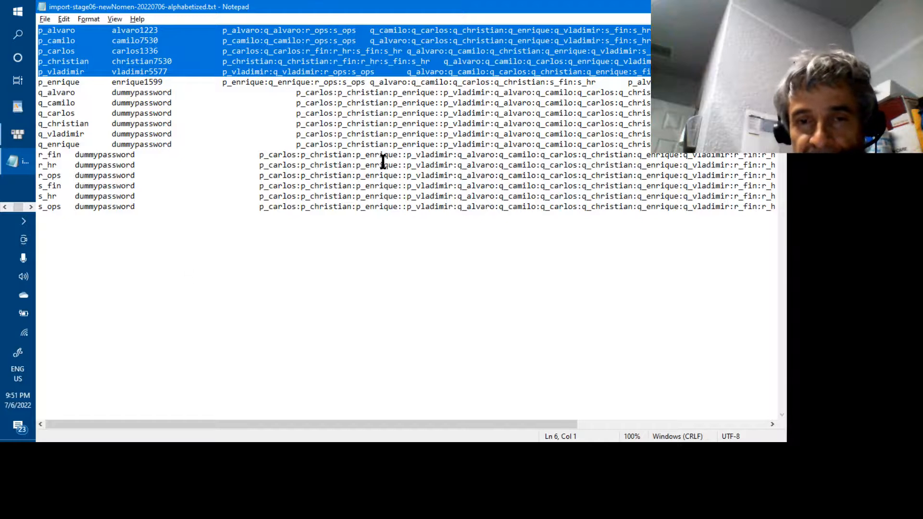
{"action": "double_click", "coordinate": [406, 124]}
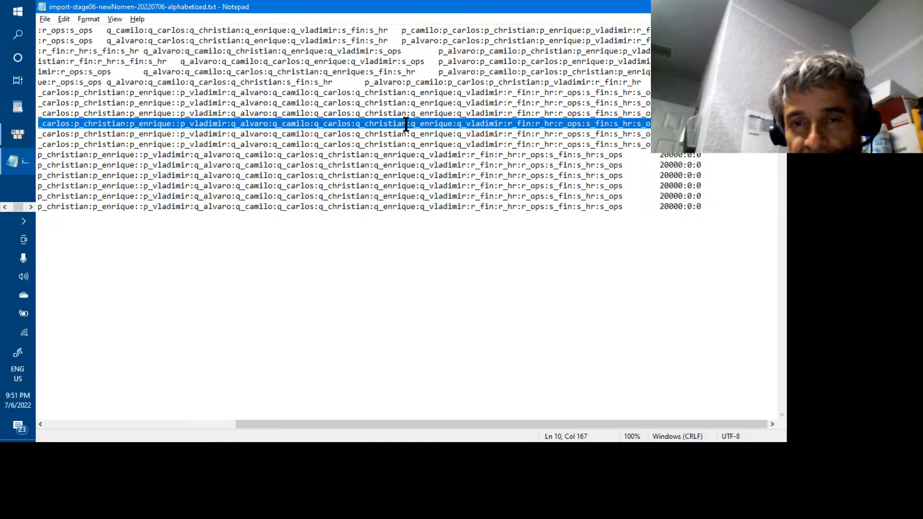
{"action": "left_click", "coordinate": [387, 103]}
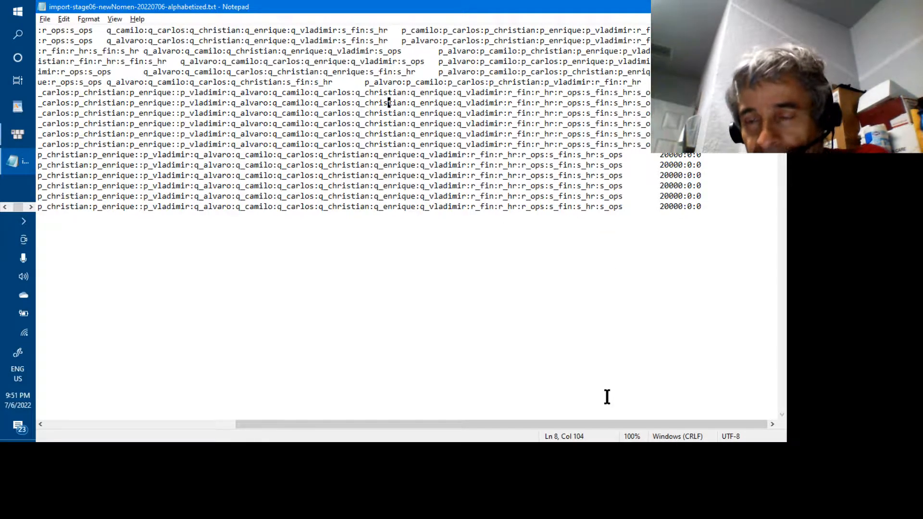
{"action": "left_click_drag", "start_coordinate": [588, 425], "coordinate": [394, 424]}
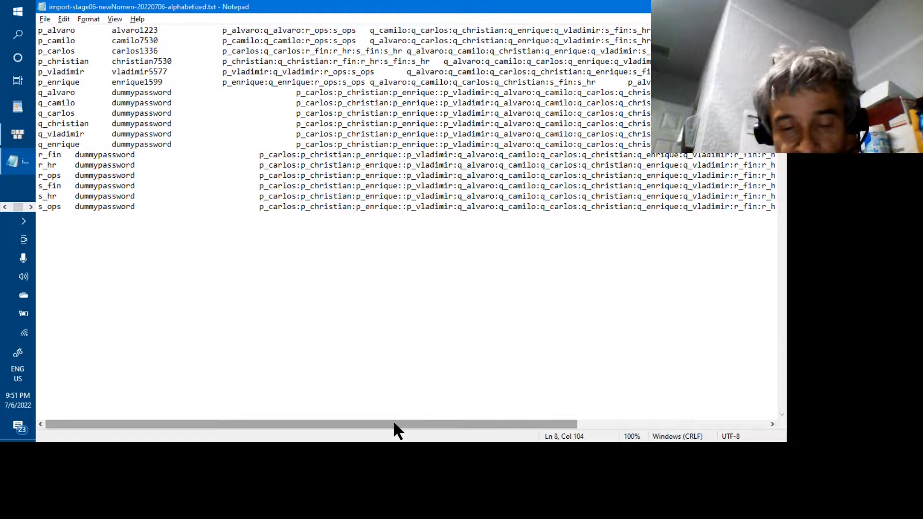
Step: Switch to the Excel workbook and examine the readwrite and readonly columns of the Stage-06 (newNomen) sheet
{"action": "key", "text": "alt+Tab"}
{"action": "key", "text": "alt+Tab"}
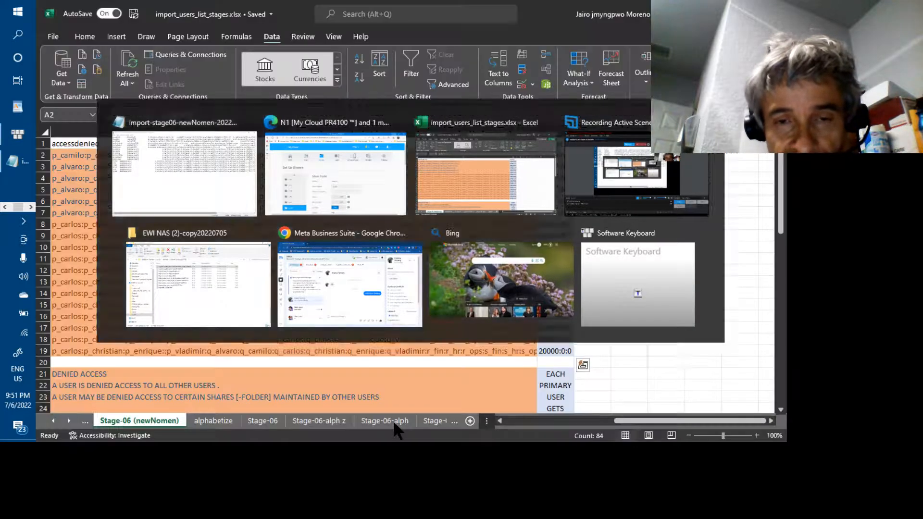
{"action": "scroll", "coordinate": [313, 413], "scroll_direction": "left", "scroll_amount": 2}
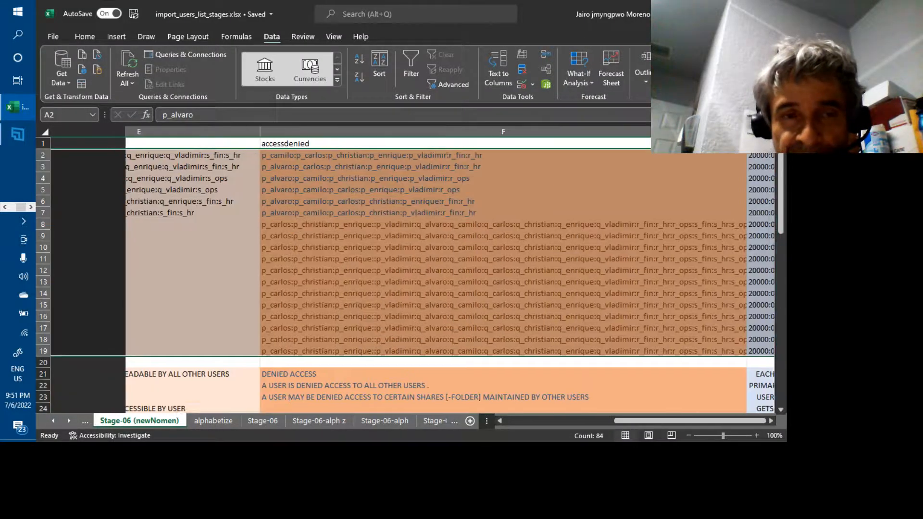
{"action": "scroll", "coordinate": [404, 269], "scroll_direction": "left", "scroll_amount": 6}
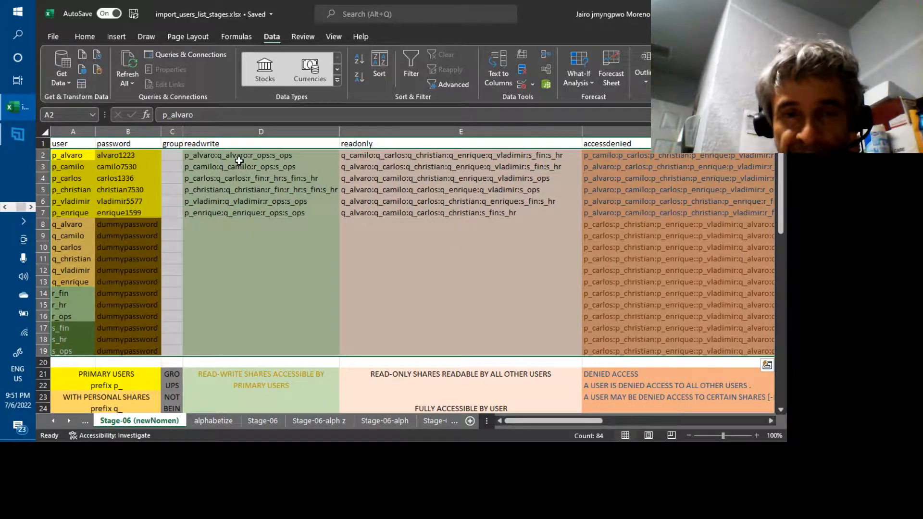
{"action": "left_click", "coordinate": [238, 132]}
{"action": "left_click_drag", "start_coordinate": [241, 131], "coordinate": [387, 130]}
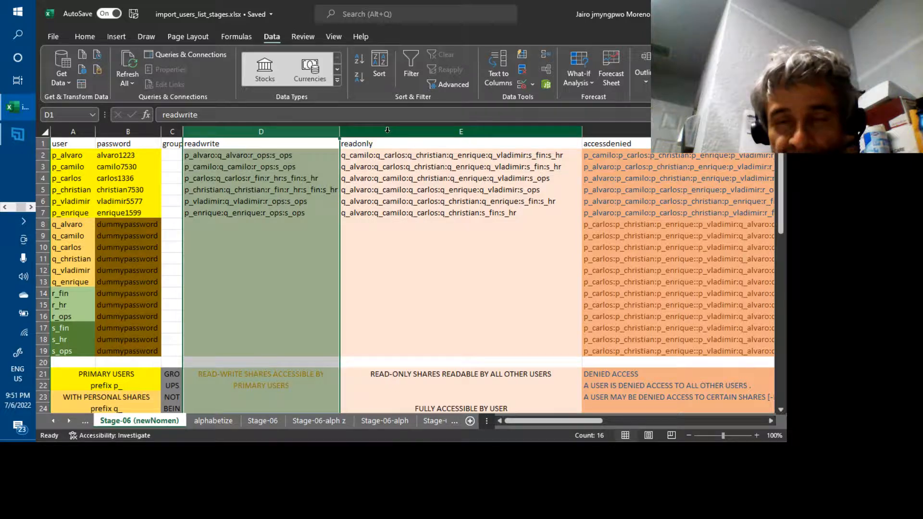
{"action": "left_click", "coordinate": [387, 131]}
{"action": "scroll", "coordinate": [570, 173], "scroll_direction": "right", "scroll_amount": 3}
{"action": "scroll", "coordinate": [573, 174], "scroll_direction": "right", "scroll_amount": 2}
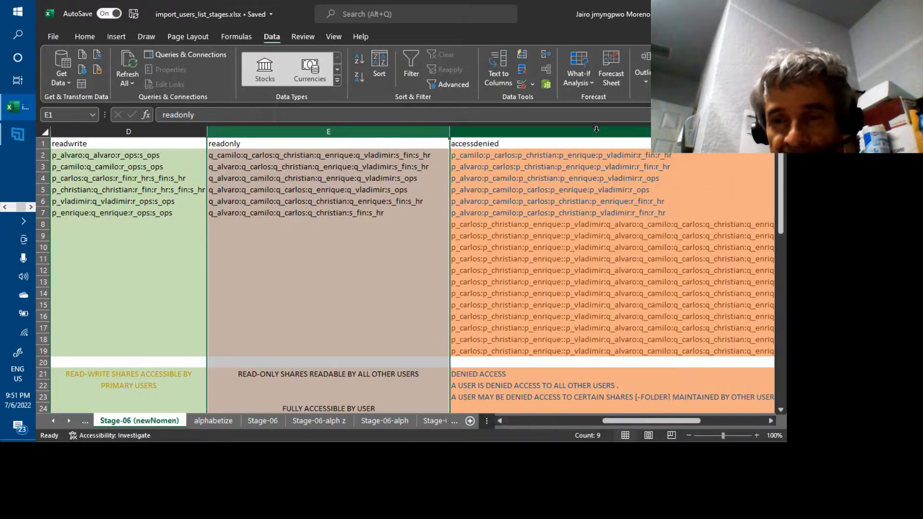
Step: Examine the accessdenied and quotas columns, and return to the user column at the start of the sheet
{"action": "left_click", "coordinate": [596, 129]}
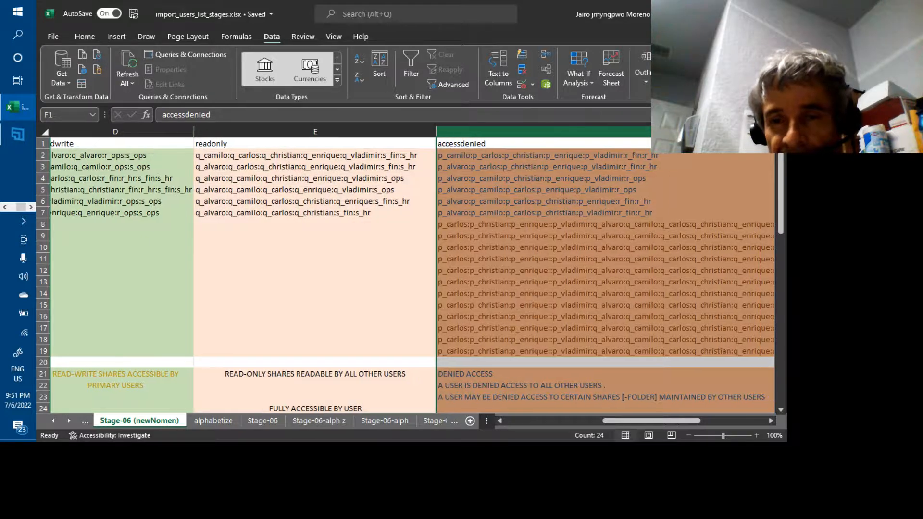
{"action": "scroll", "coordinate": [413, 269], "scroll_direction": "right", "scroll_amount": 4}
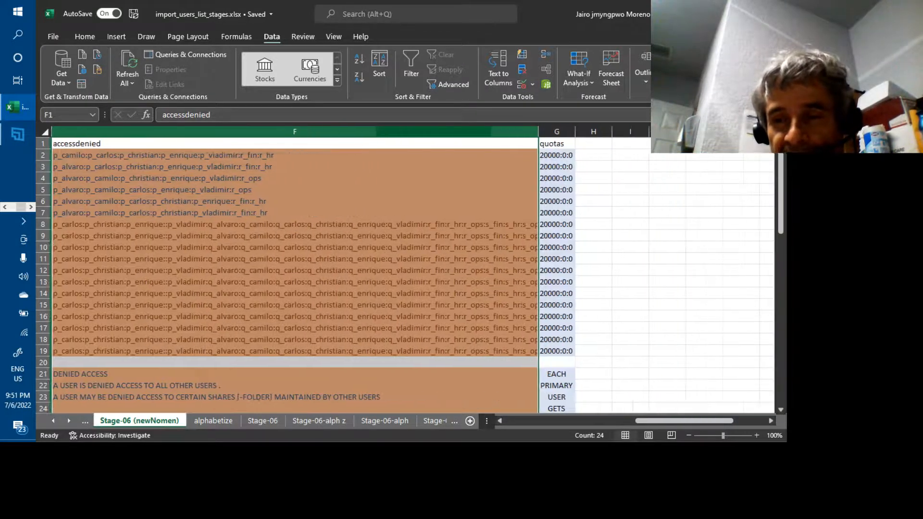
{"action": "left_click", "coordinate": [563, 131]}
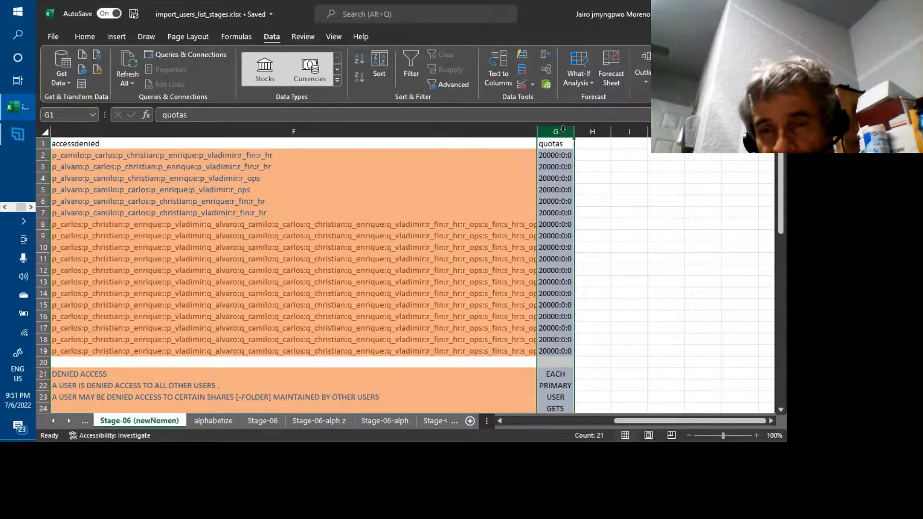
{"action": "scroll", "coordinate": [563, 129], "scroll_direction": "left", "scroll_amount": 8}
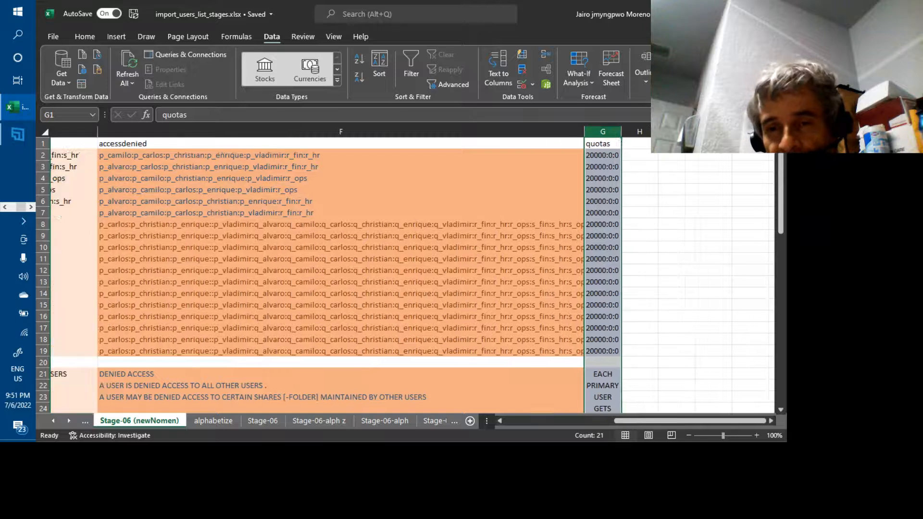
{"action": "scroll", "coordinate": [413, 269], "scroll_direction": "left", "scroll_amount": 1}
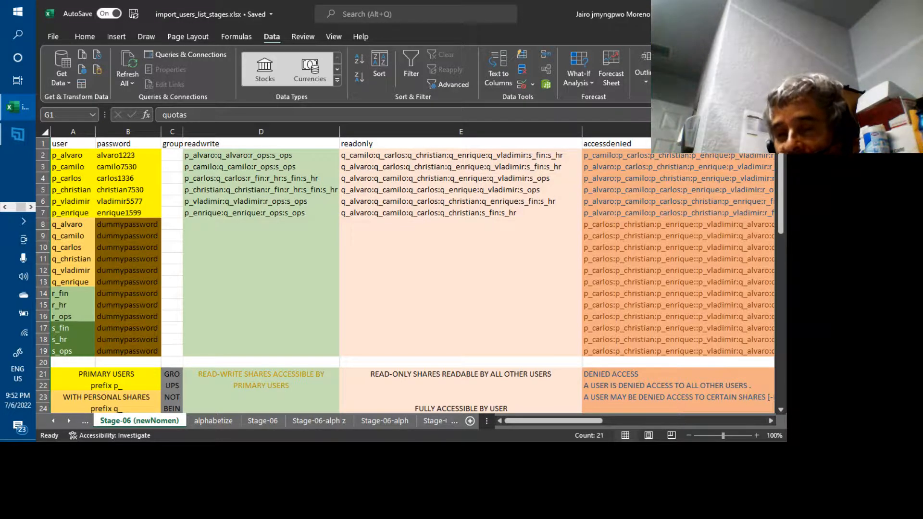
Step: Inspect the quota entries in cells G2 to G4 and check their colon-separated format
{"action": "scroll", "coordinate": [413, 269], "scroll_direction": "right", "scroll_amount": 5}
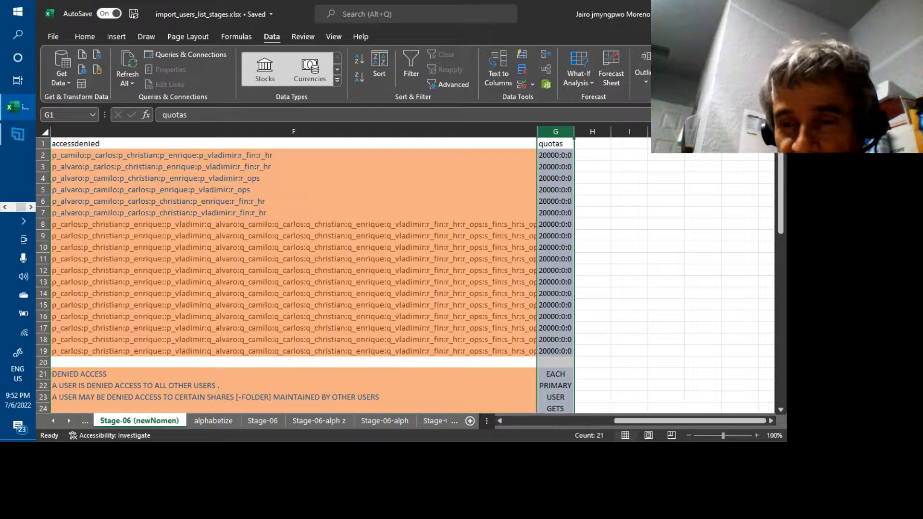
{"action": "left_click", "coordinate": [549, 156]}
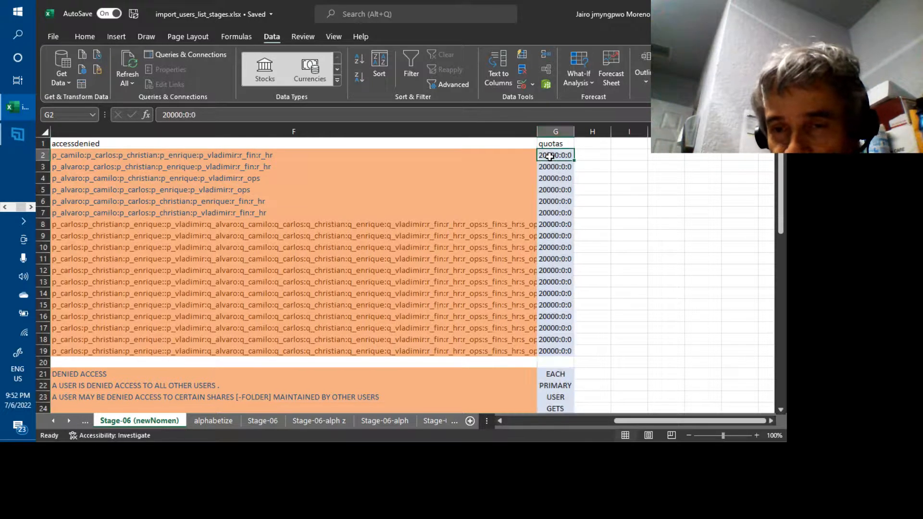
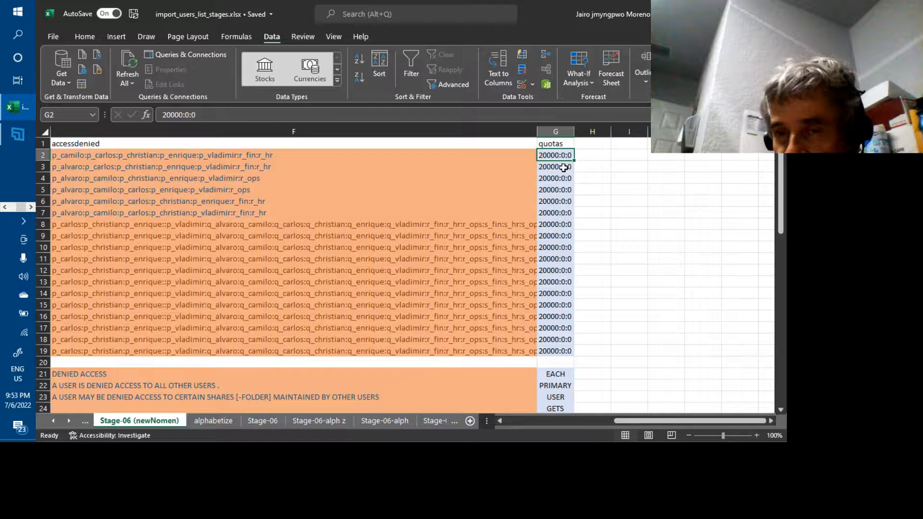
{"action": "double_click", "coordinate": [566, 167]}
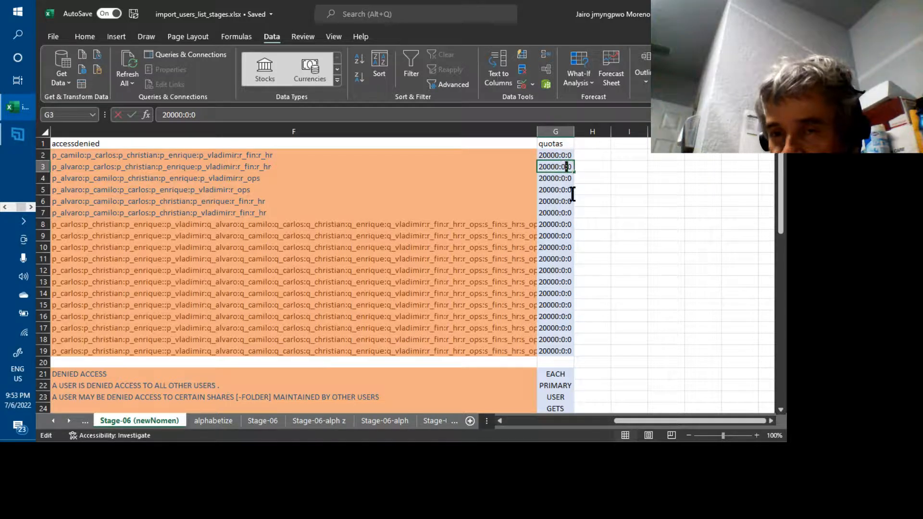
{"action": "key", "text": "ctrl+a"}
{"action": "left_click", "coordinate": [620, 197]}
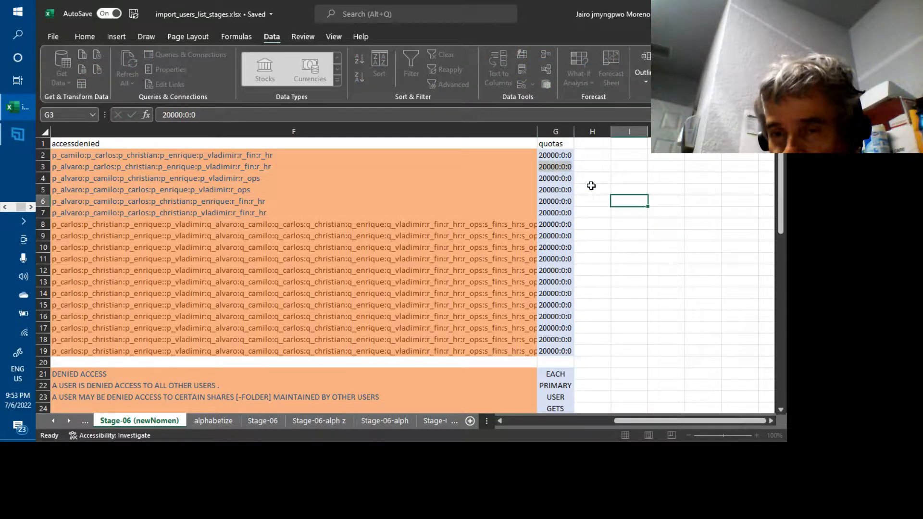
{"action": "left_click", "coordinate": [562, 178]}
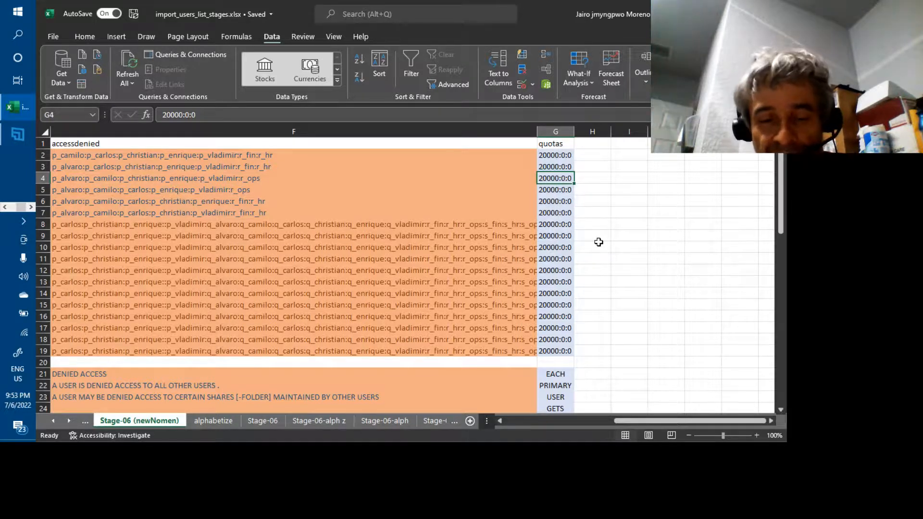
Step: Switch back to the My Cloud share setup page in the browser
{"action": "key", "text": "alt+Tab"}
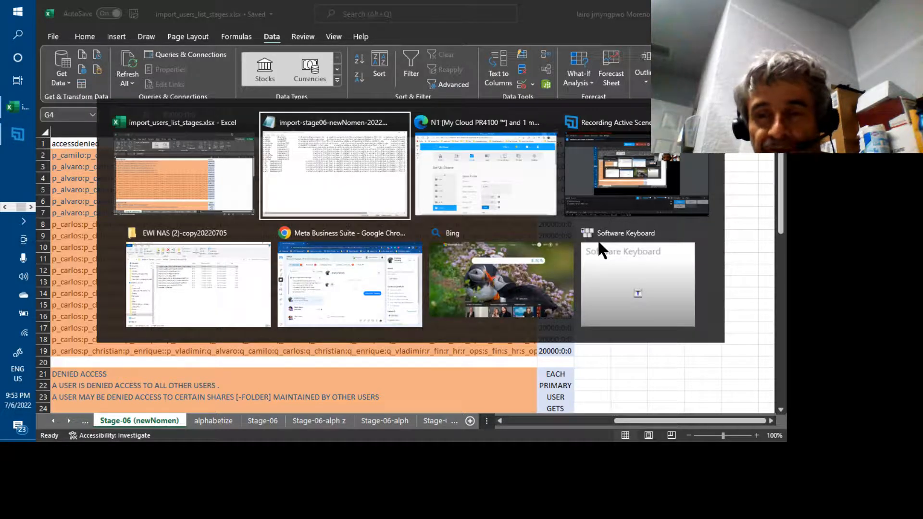
{"action": "key", "text": "alt+Tab"}
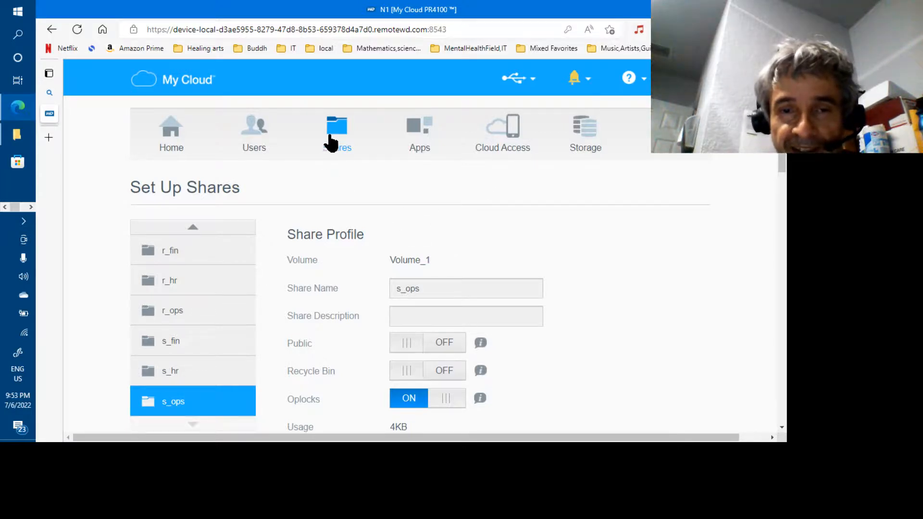
Step: Review the r_hr share profile and open the first p_ user's profile to view its quota and share access
{"action": "left_click", "coordinate": [198, 281]}
{"action": "scroll", "coordinate": [433, 264], "scroll_direction": "down", "scroll_amount": 3}
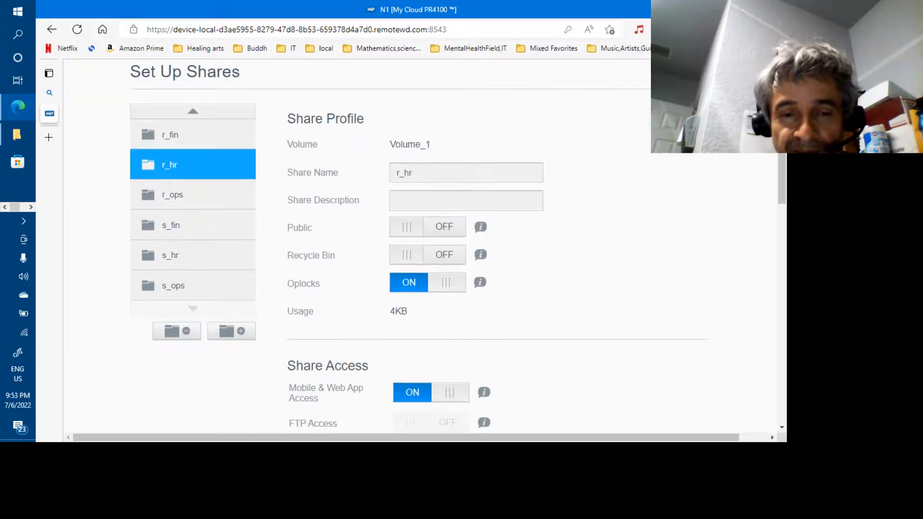
{"action": "scroll", "coordinate": [260, 272], "scroll_direction": "up", "scroll_amount": 2}
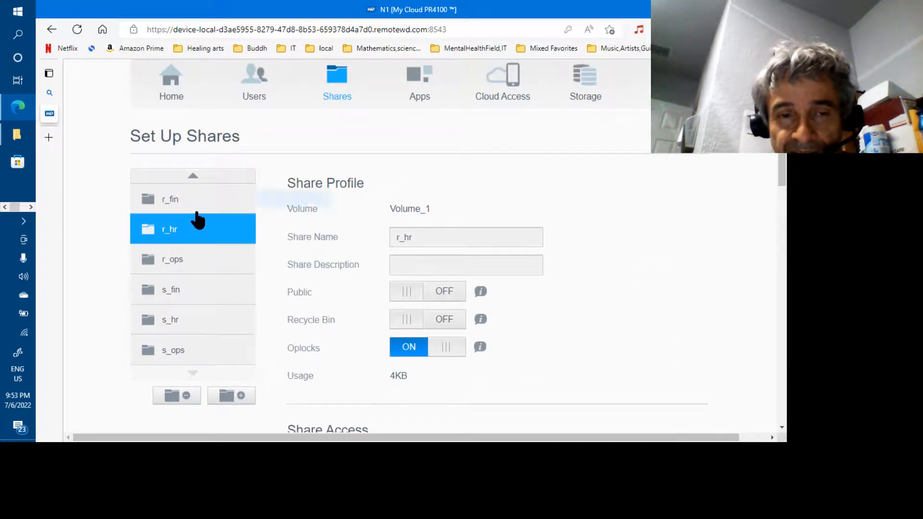
{"action": "left_click", "coordinate": [260, 95]}
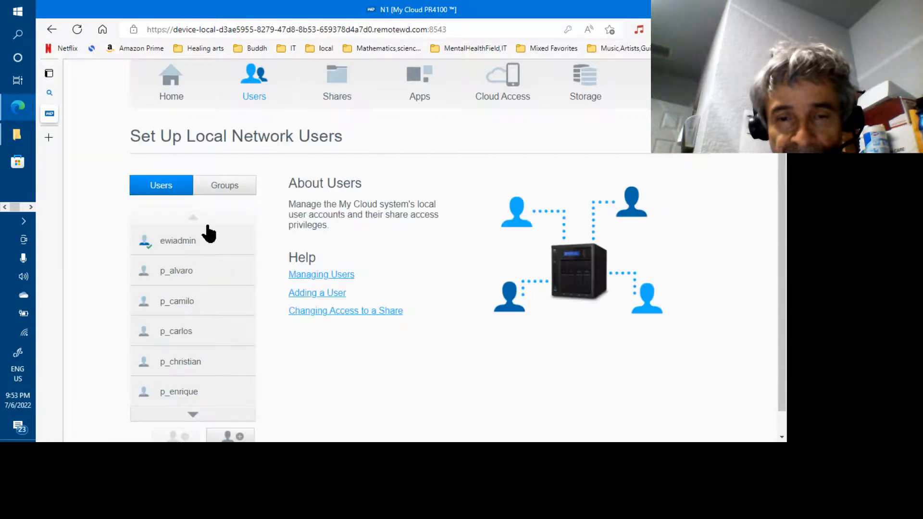
{"action": "left_click", "coordinate": [197, 277]}
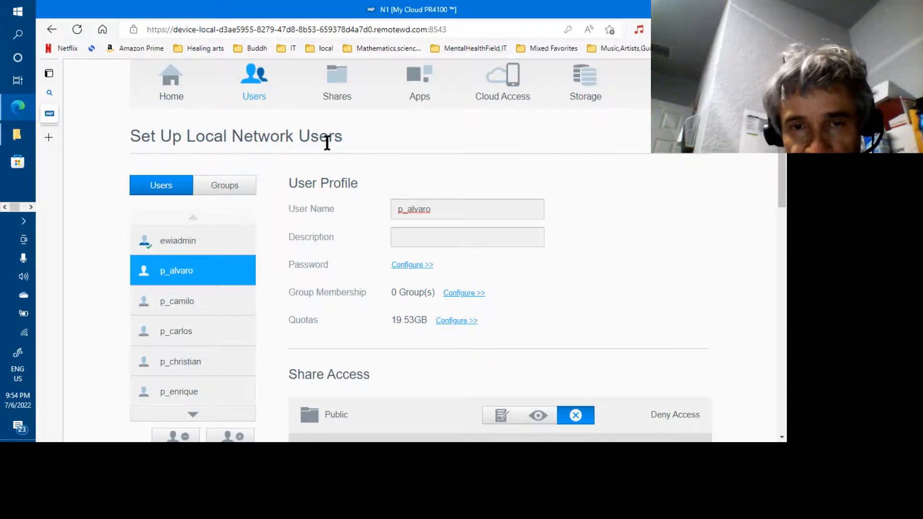
Step: Return to the shares and inspect the profiles and user access of the fourth, fifth and third p_ shares
{"action": "left_click", "coordinate": [339, 80]}
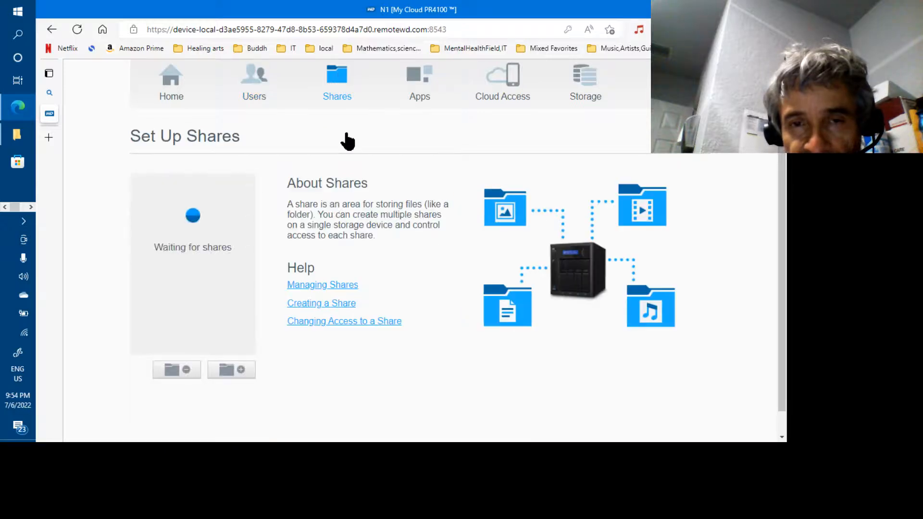
{"action": "left_click", "coordinate": [201, 290]}
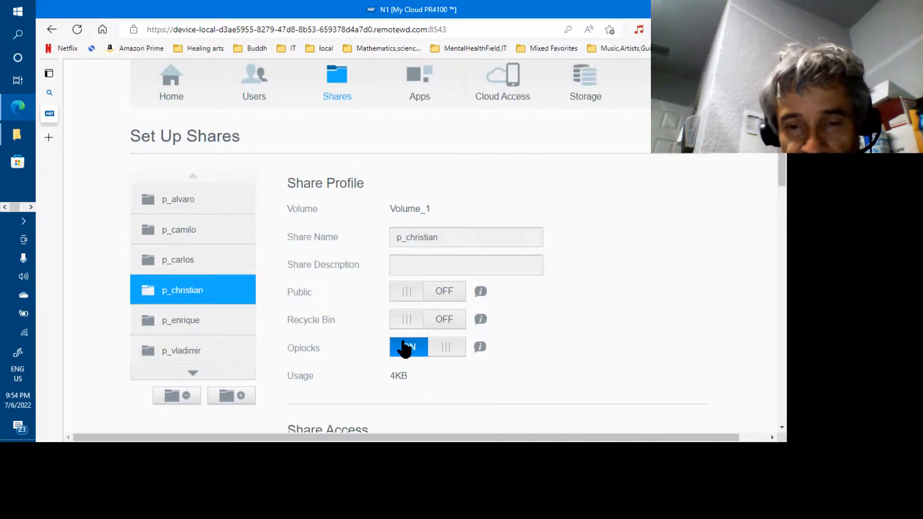
{"action": "scroll", "coordinate": [405, 348], "scroll_direction": "down", "scroll_amount": 6}
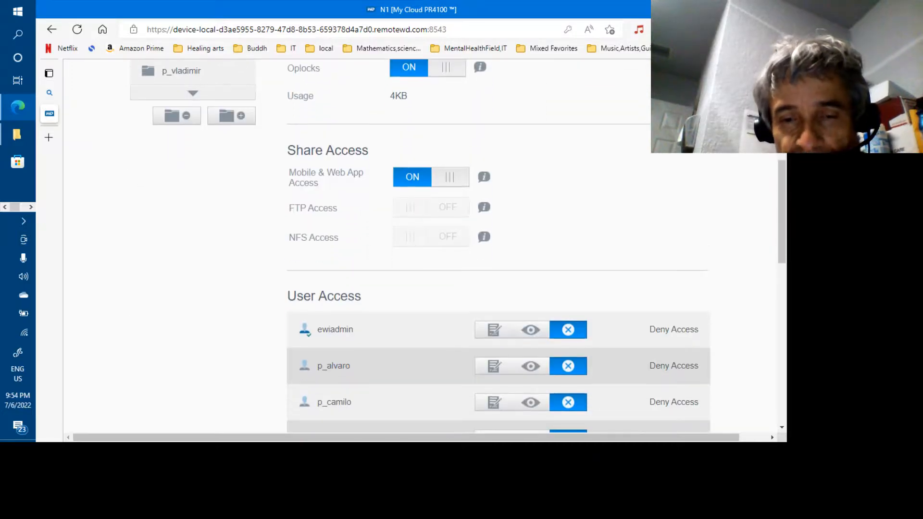
{"action": "scroll", "coordinate": [458, 244], "scroll_direction": "up", "scroll_amount": 4}
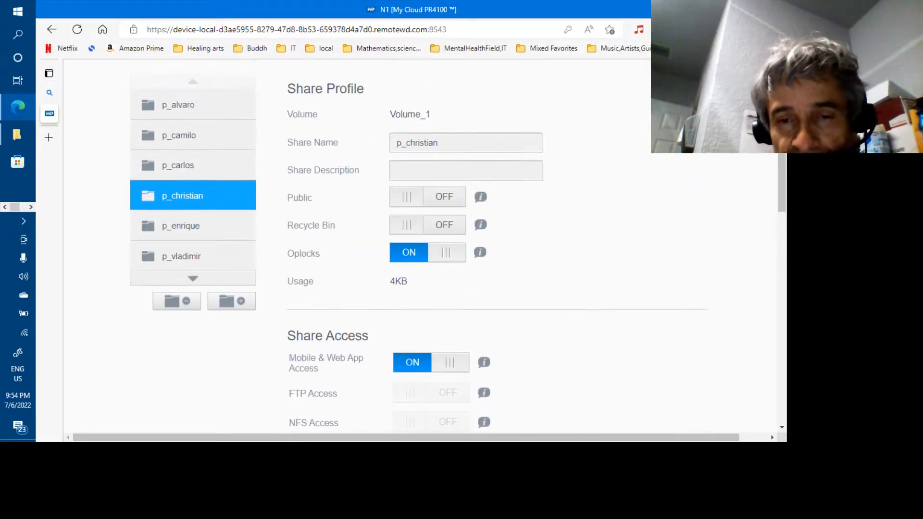
{"action": "left_click", "coordinate": [197, 230]}
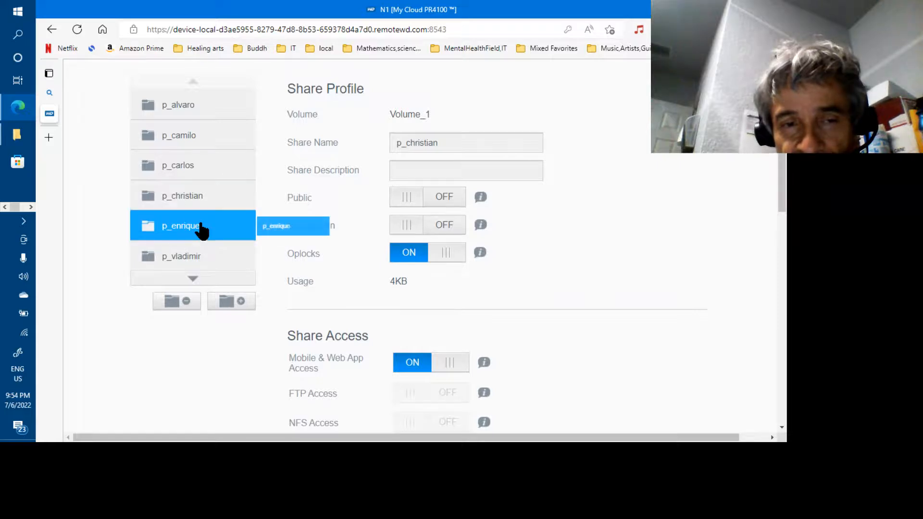
{"action": "left_click", "coordinate": [194, 167]}
{"action": "scroll", "coordinate": [306, 215], "scroll_direction": "up", "scroll_amount": 4}
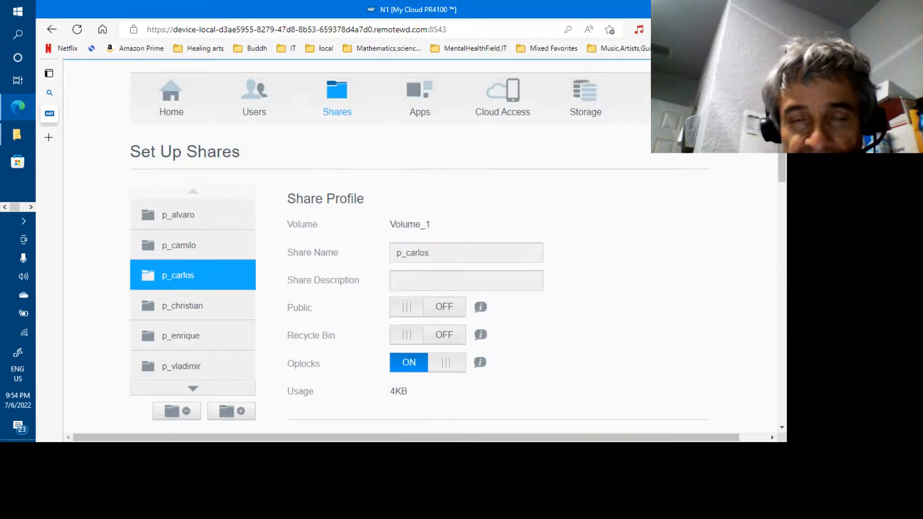
Step: Go to the local users, view the second p_ user's profile, and browse the user list through the r_ accounts
{"action": "left_click", "coordinate": [255, 148]}
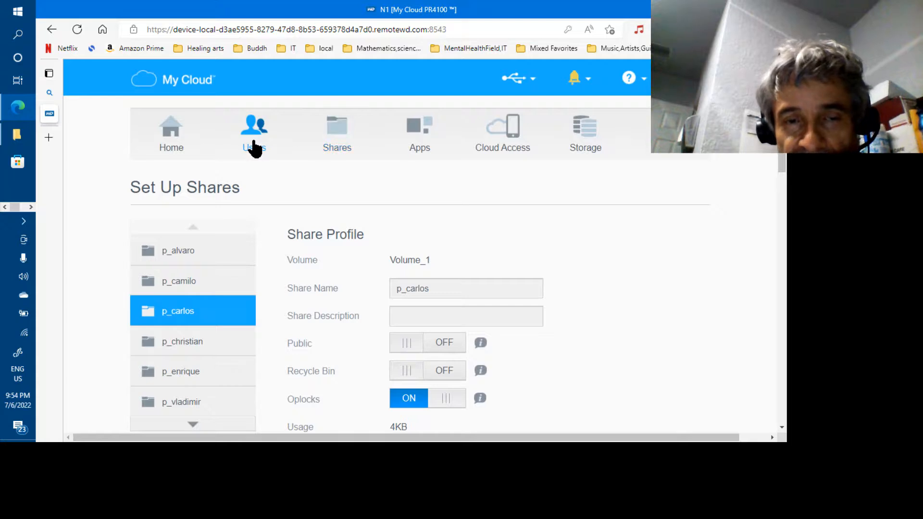
{"action": "left_click_drag", "start_coordinate": [237, 323], "coordinate": [218, 347]}
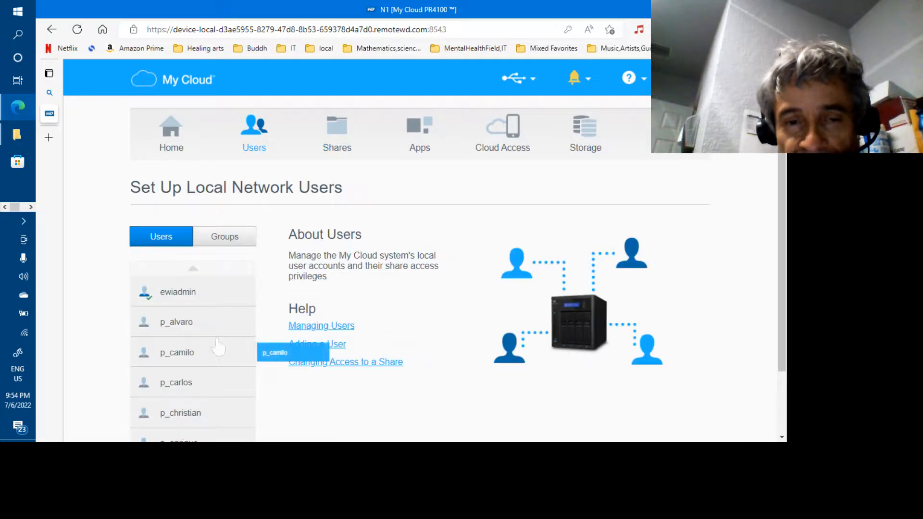
{"action": "left_click", "coordinate": [217, 348]}
{"action": "scroll", "coordinate": [226, 351], "scroll_direction": "down", "scroll_amount": 3}
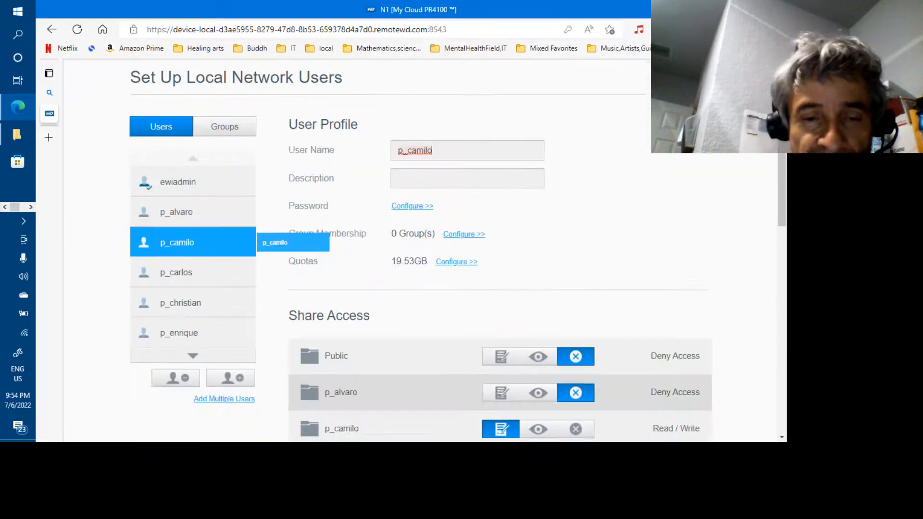
{"action": "left_click", "coordinate": [194, 321]}
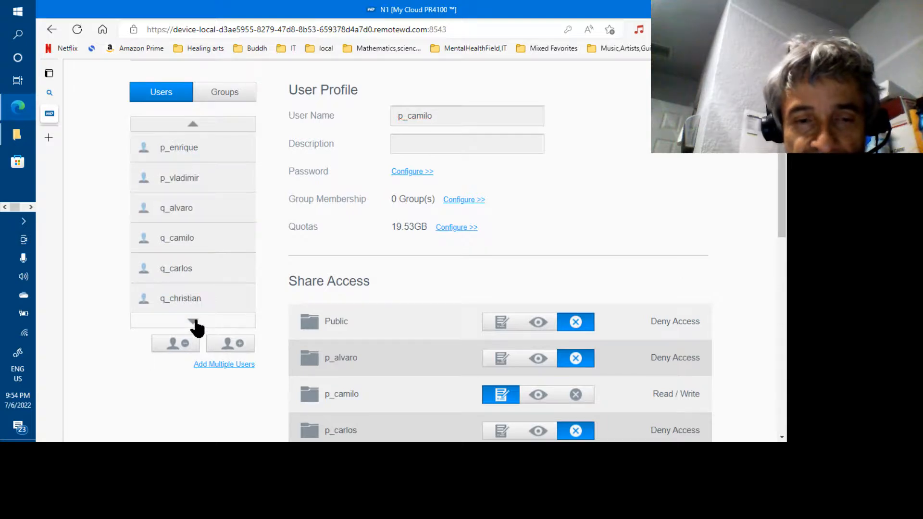
{"action": "left_click", "coordinate": [193, 321]}
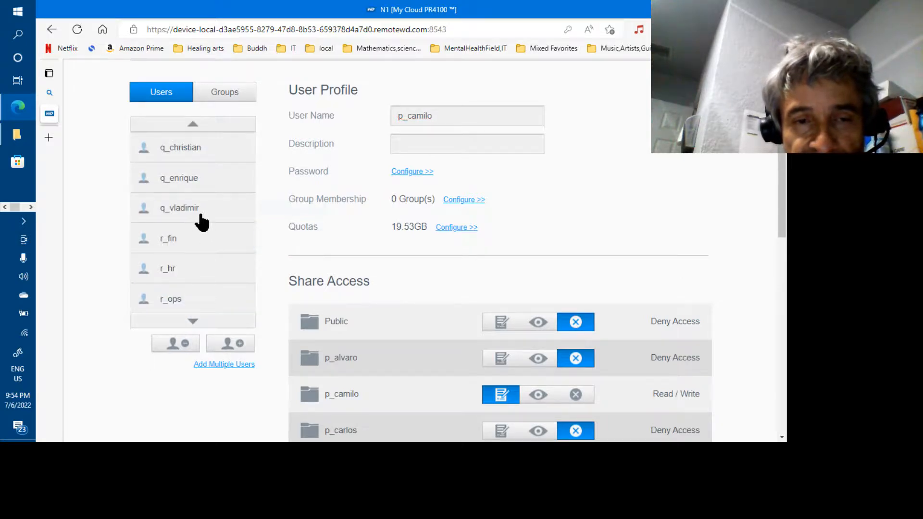
{"action": "left_click", "coordinate": [194, 124]}
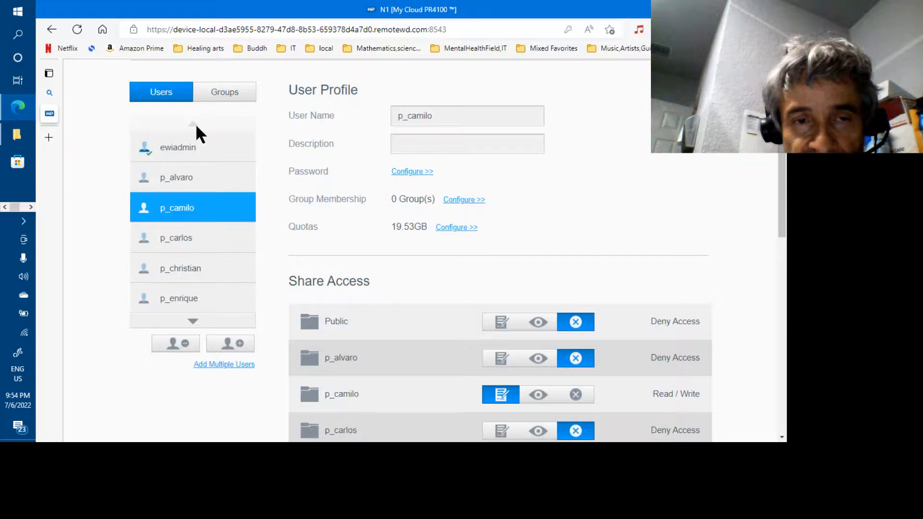
Step: Compare the quotas and share access of the first three p_ users and check the q_ accounts listed below them
{"action": "left_click", "coordinate": [182, 179]}
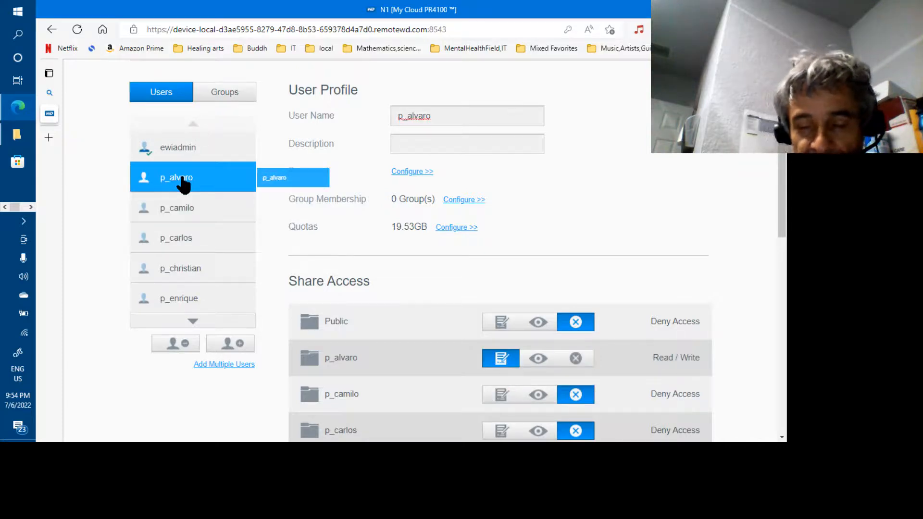
{"action": "left_click", "coordinate": [173, 213]}
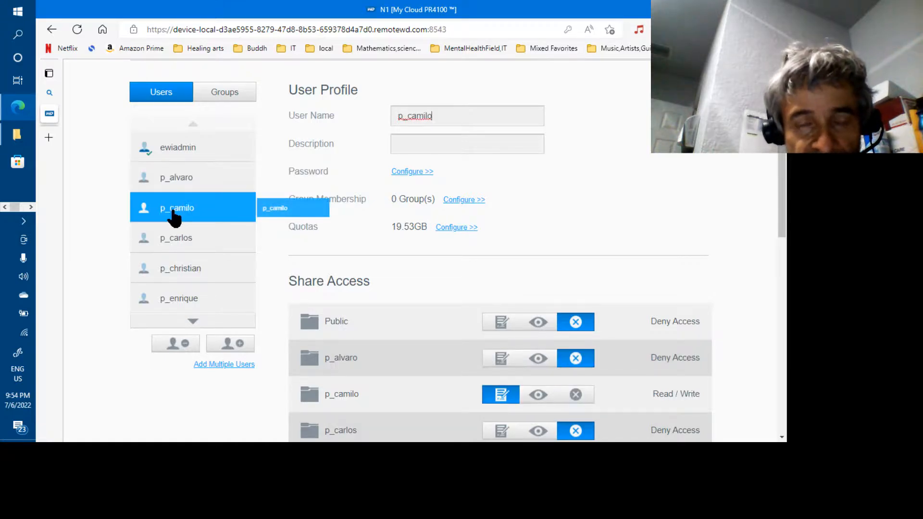
{"action": "left_click", "coordinate": [176, 241]}
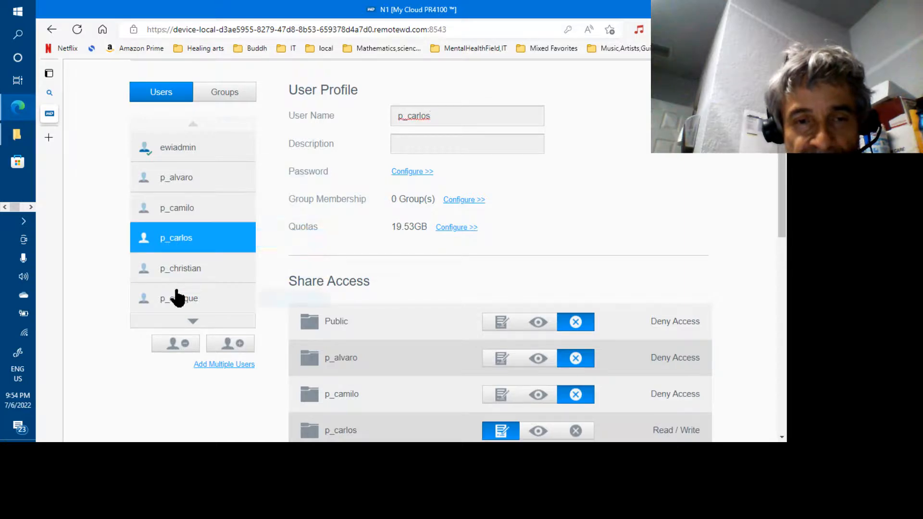
{"action": "left_click", "coordinate": [192, 323]}
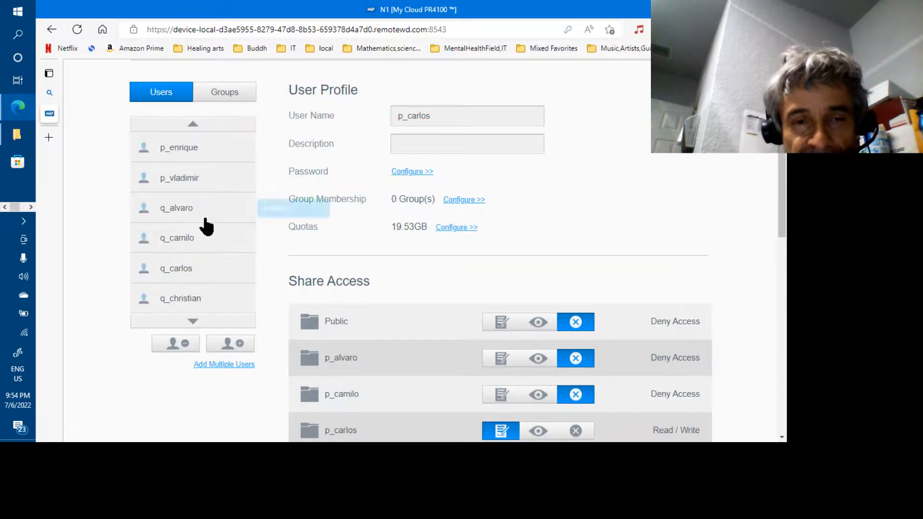
{"action": "left_click", "coordinate": [192, 126]}
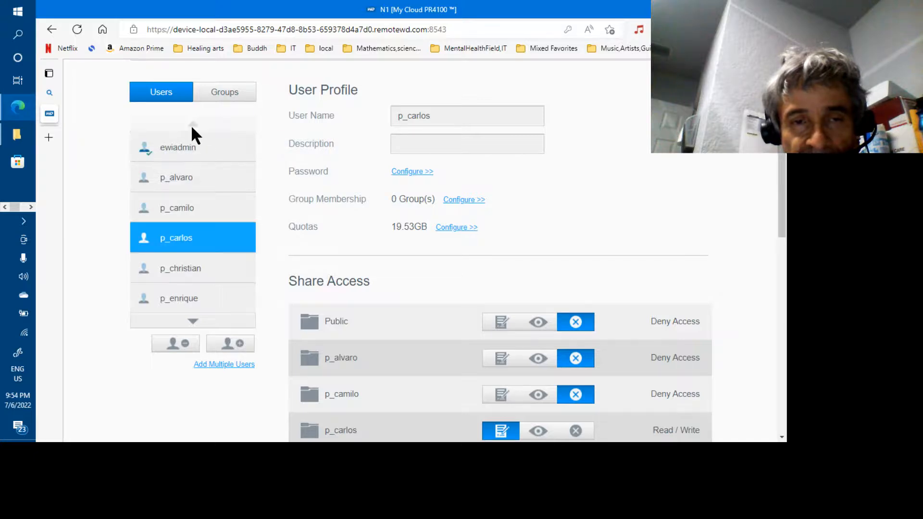
{"action": "left_click", "coordinate": [192, 322]}
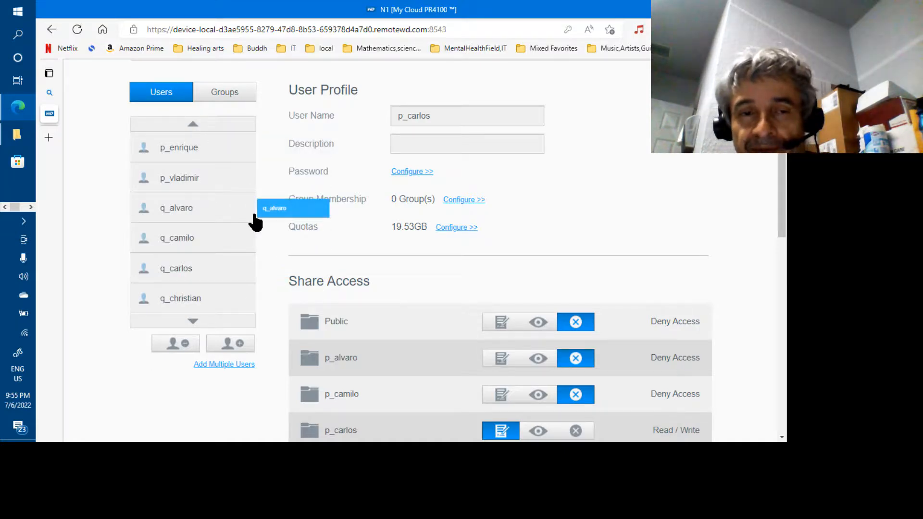
Step: Switch to the Excel workbook and select the six primary users in cells A2 to A7 of the Stage-06 (newNomen) sheet
{"action": "key", "text": "alt+Tab"}
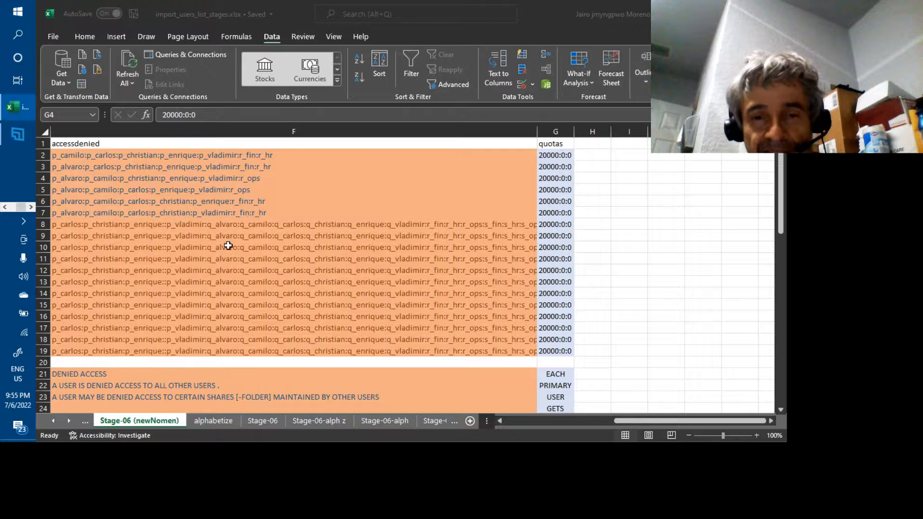
{"action": "left_click", "coordinate": [514, 417]}
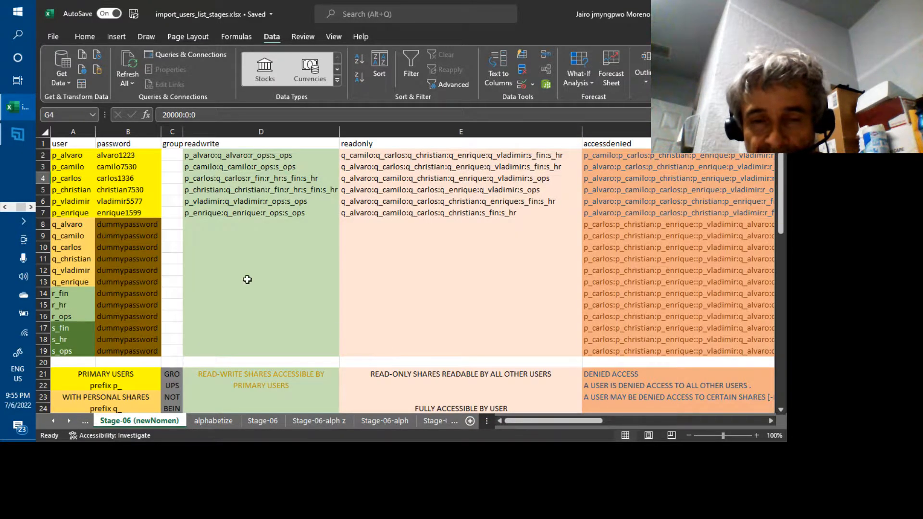
{"action": "left_click", "coordinate": [69, 157]}
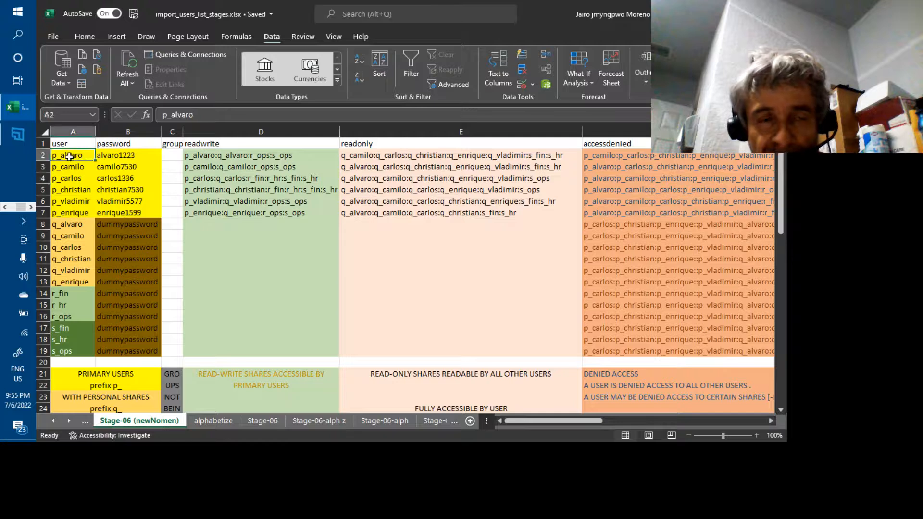
{"action": "key", "text": "shift+Down"}
{"action": "key", "text": "shift+Down"}
{"action": "key", "text": "shift+Down"}
{"action": "key", "text": "shift+Down"}
{"action": "key", "text": "shift+Down"}
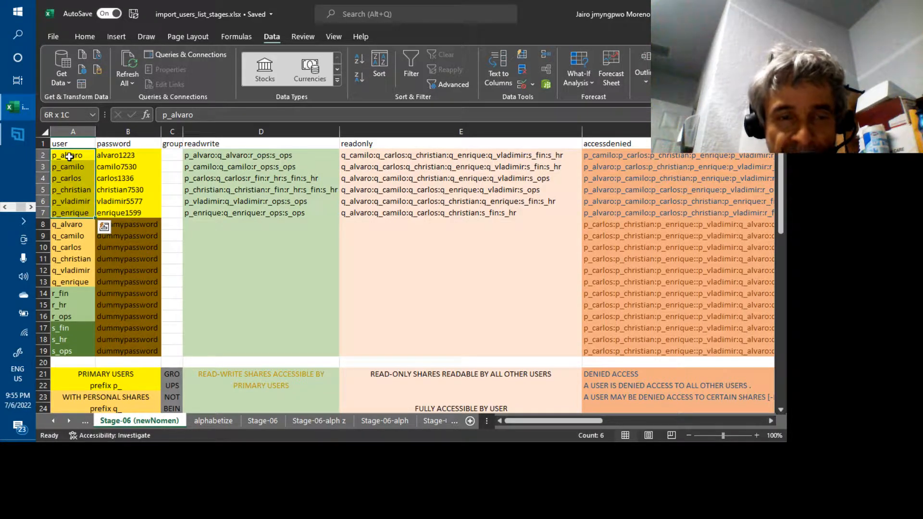
Step: Move along row 2 past the share access columns to the first primary user's quota in cell G2
{"action": "key", "text": "Right"}
{"action": "key", "text": "Right"}
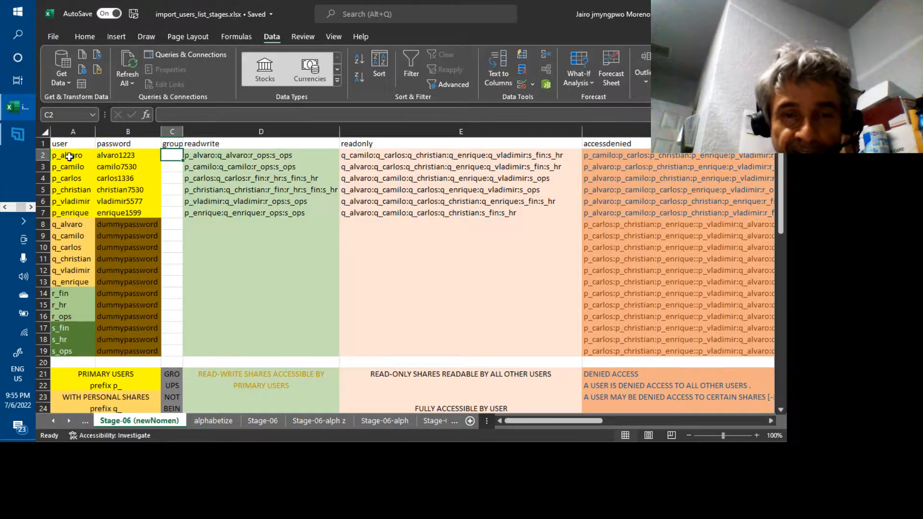
{"action": "key", "text": "Right"}
{"action": "key", "text": "Right"}
{"action": "key", "text": "Right"}
{"action": "key", "text": "Right"}
{"action": "key", "text": "Right"}
{"action": "key", "text": "Right"}
{"action": "key", "text": "Right"}
{"action": "key", "text": "Right"}
{"action": "key", "text": "Right"}
{"action": "key", "text": "Right"}
{"action": "key", "text": "Right"}
{"action": "key", "text": "Right"}
{"action": "key", "text": "Right"}
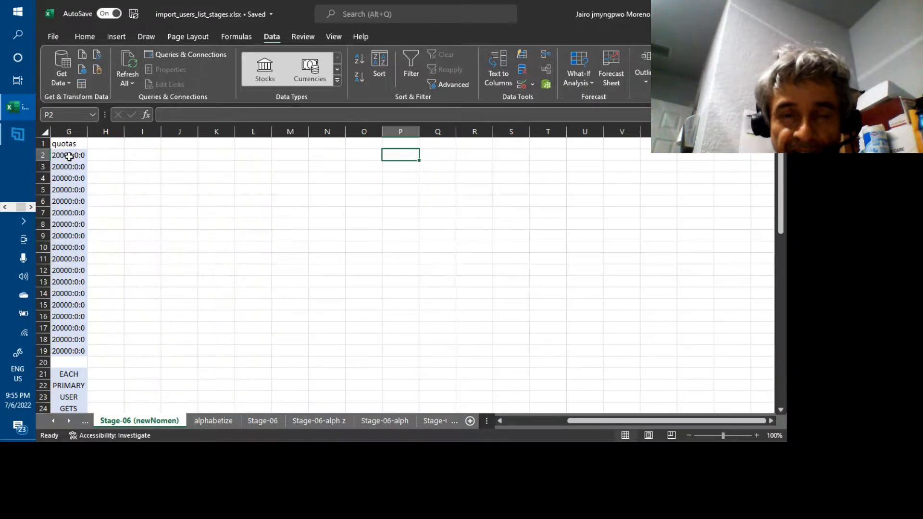
{"action": "key", "text": "Left"}
{"action": "key", "text": "Left"}
{"action": "key", "text": "Left"}
{"action": "key", "text": "Left"}
{"action": "key", "text": "Left"}
{"action": "key", "text": "Left"}
{"action": "key", "text": "Left"}
{"action": "key", "text": "Left"}
{"action": "key", "text": "Left"}
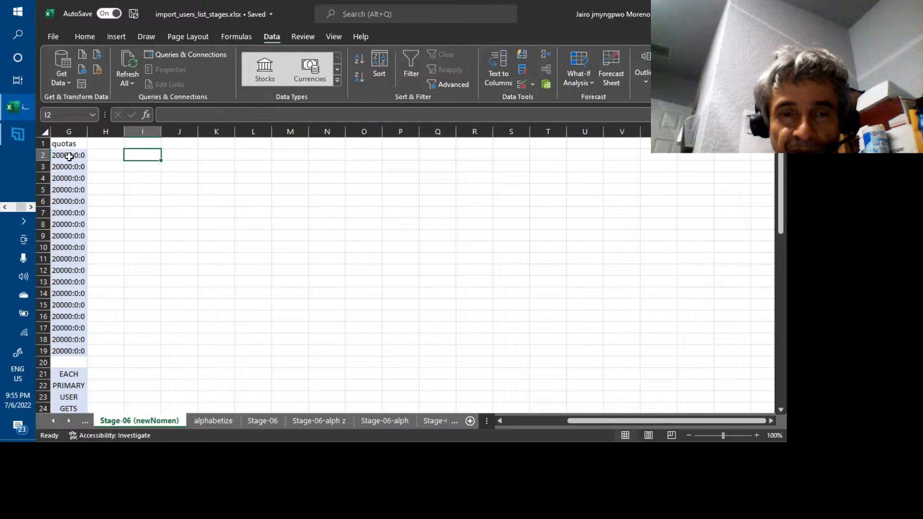
{"action": "key", "text": "Left"}
{"action": "key", "text": "Right"}
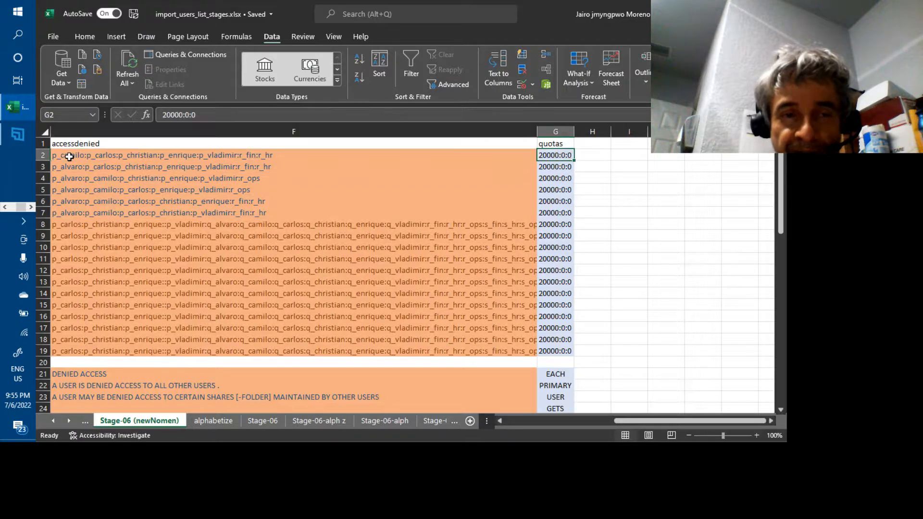
Step: Look through the primary users' quota entries in column G and return to cell G2
{"action": "key", "text": "Down"}
{"action": "key", "text": "Down"}
{"action": "key", "text": "Down"}
{"action": "key", "text": "Down"}
{"action": "key", "text": "Down"}
{"action": "key", "text": "Up"}
{"action": "key", "text": "Up"}
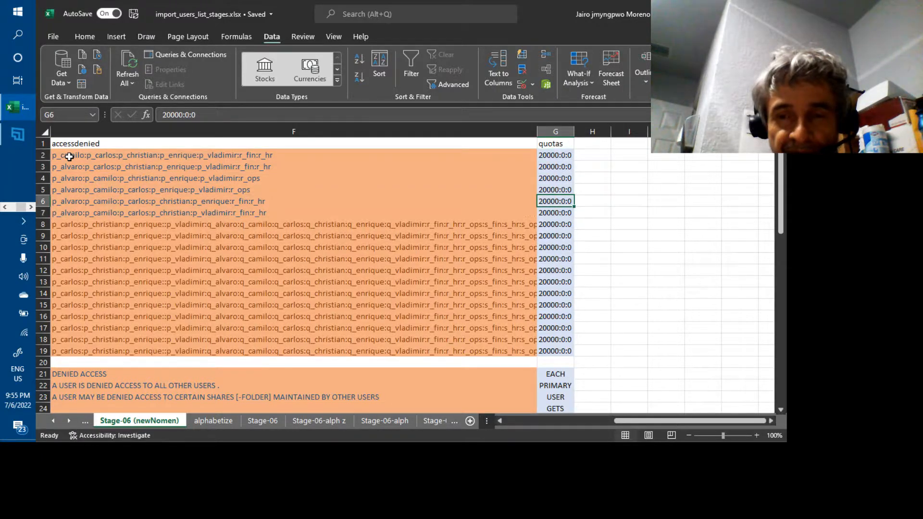
{"action": "key", "text": "Up"}
{"action": "key", "text": "Up"}
{"action": "key", "text": "Up"}
{"action": "key", "text": "Up"}
{"action": "key", "text": "Down"}
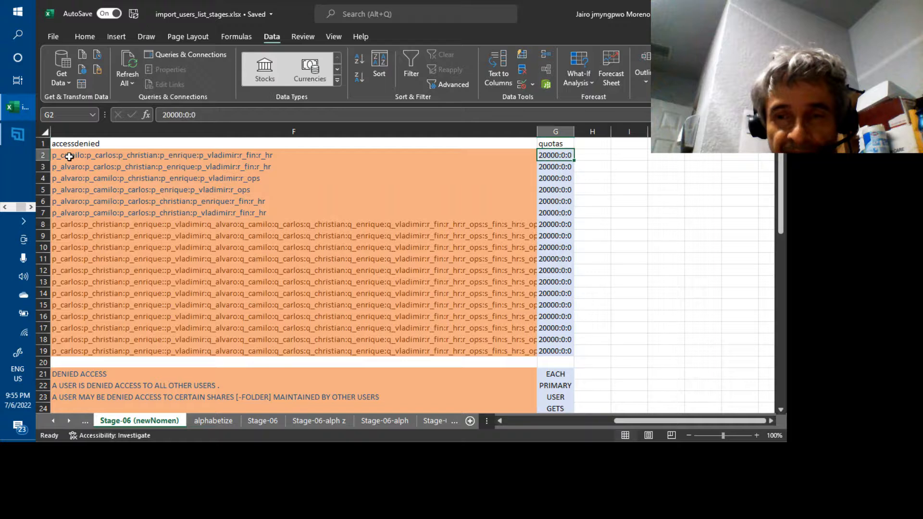
Step: Fill the six primary users' quota cells G2 to G7 with the lightest theme grey
{"action": "key", "text": "shift+Down"}
{"action": "key", "text": "shift+Down"}
{"action": "key", "text": "shift+Down"}
{"action": "key", "text": "shift+Down"}
{"action": "key", "text": "shift+Down"}
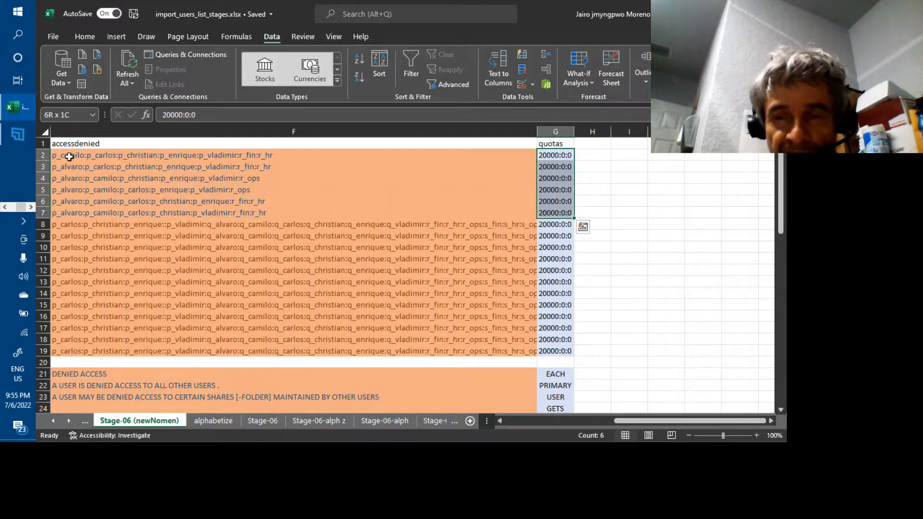
{"action": "left_click", "coordinate": [81, 38]}
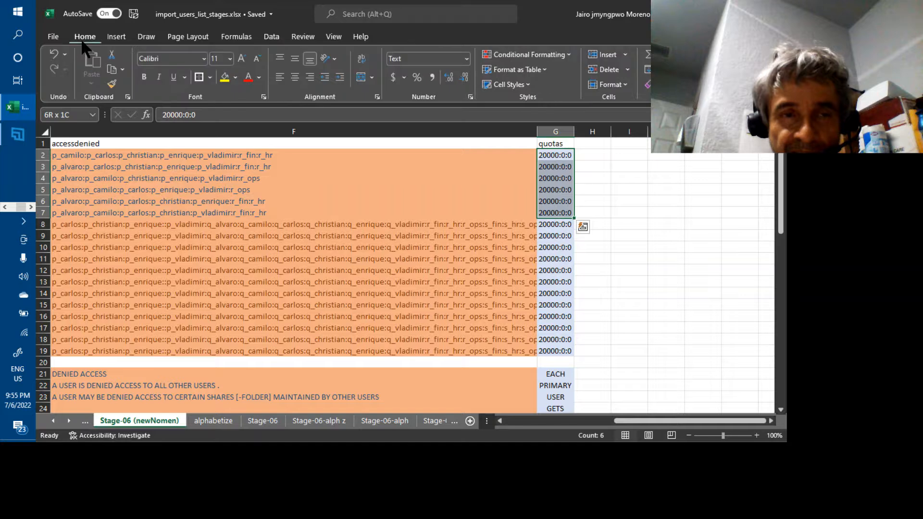
{"action": "left_click", "coordinate": [235, 77]}
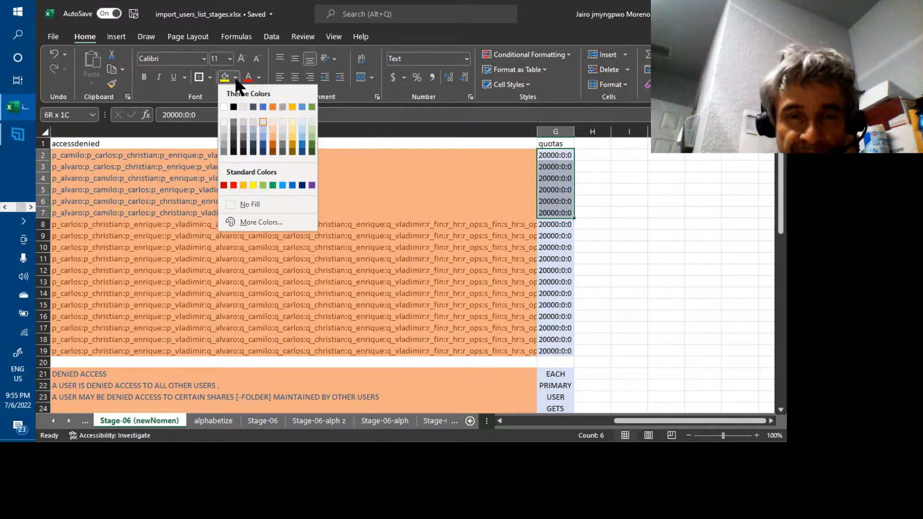
{"action": "left_click", "coordinate": [283, 124]}
{"action": "left_click", "coordinate": [387, 192]}
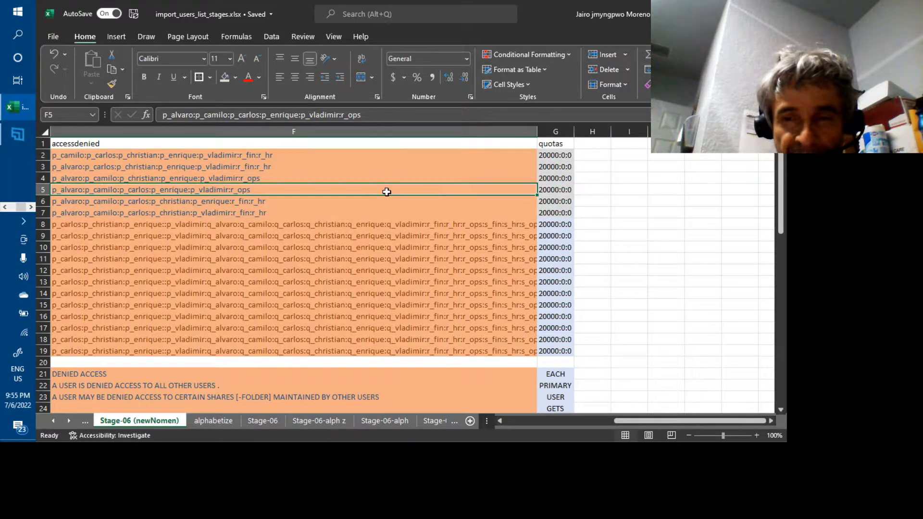
Step: Select the quota cells G8 to G19 of the q_, r_ and s_ accounts
{"action": "left_click", "coordinate": [559, 223]}
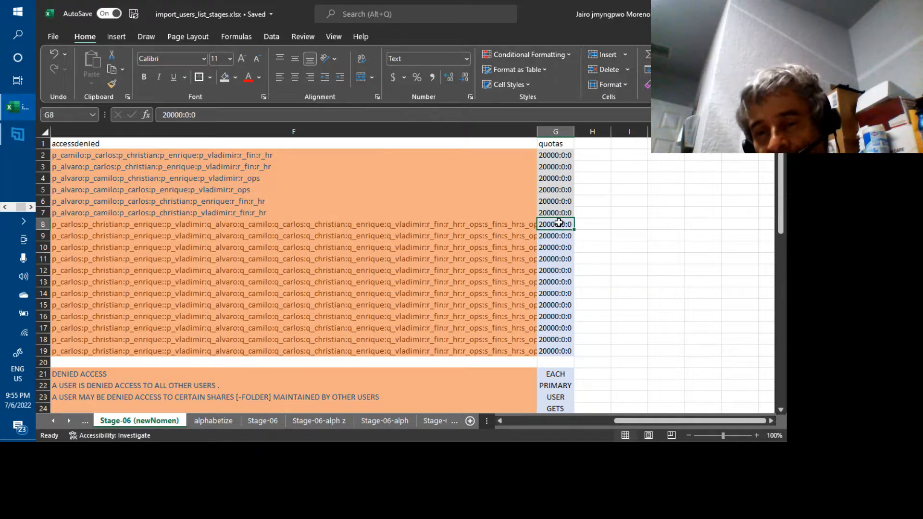
{"action": "key", "text": "shift+Down"}
{"action": "key", "text": "ctrl+shift+Down"}
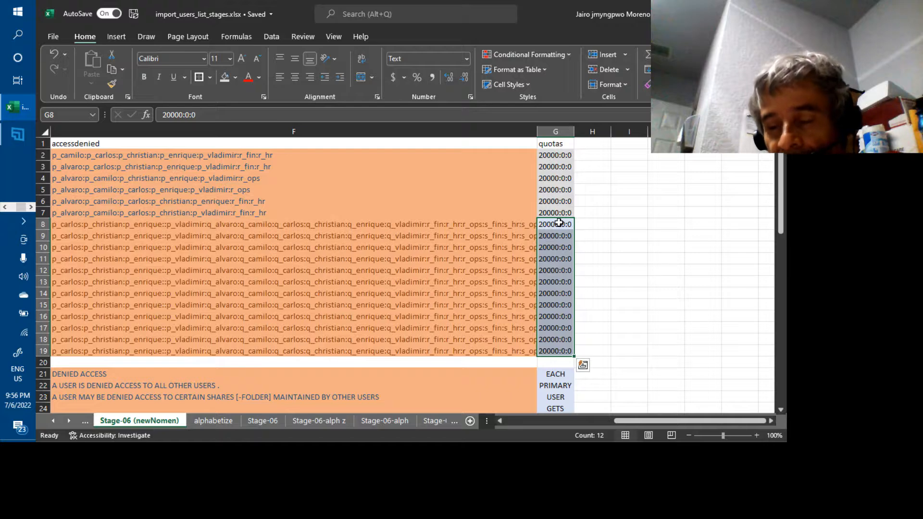
Step: Look across row 8 through the share access columns of the first q_ account and return to its quota
{"action": "key", "text": "Left"}
{"action": "key", "text": "Left"}
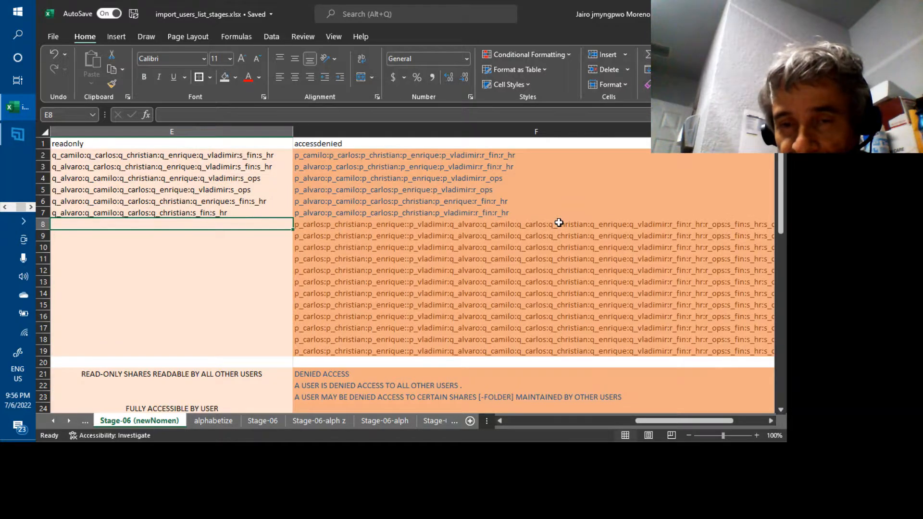
{"action": "key", "text": "Left"}
{"action": "key", "text": "Left"}
{"action": "key", "text": "Right"}
{"action": "key", "text": "Right"}
{"action": "key", "text": "Right"}
{"action": "key", "text": "Right"}
{"action": "key", "text": "Right"}
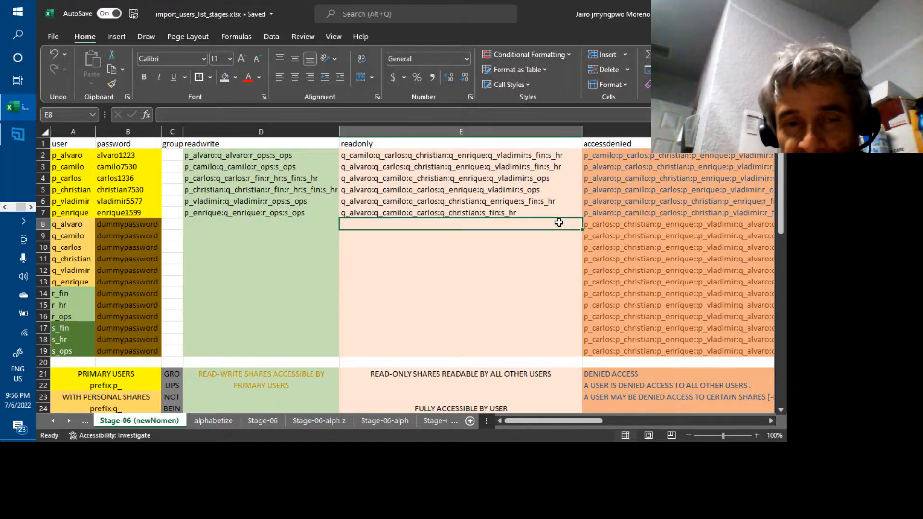
{"action": "key", "text": "Left"}
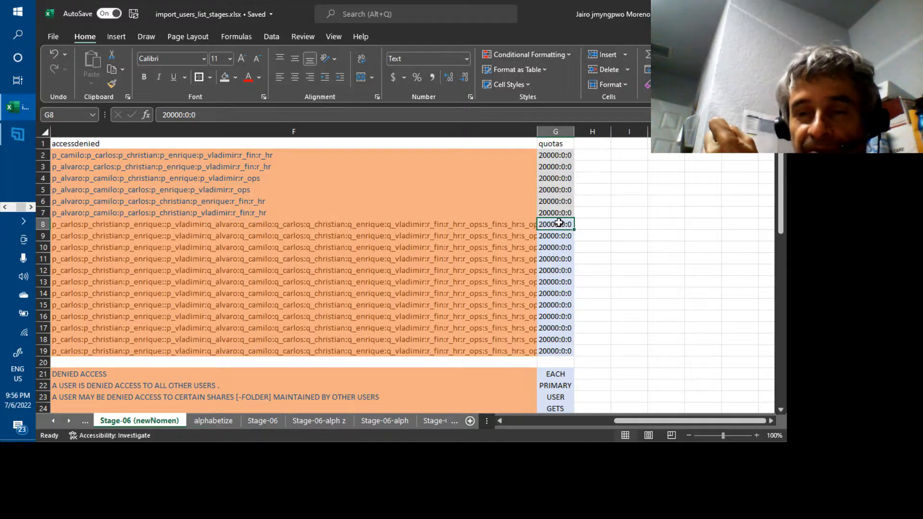
Step: Select all the user names in column A, from A2 down to A19
{"action": "key", "text": "Left"}
{"action": "key", "text": "Home"}
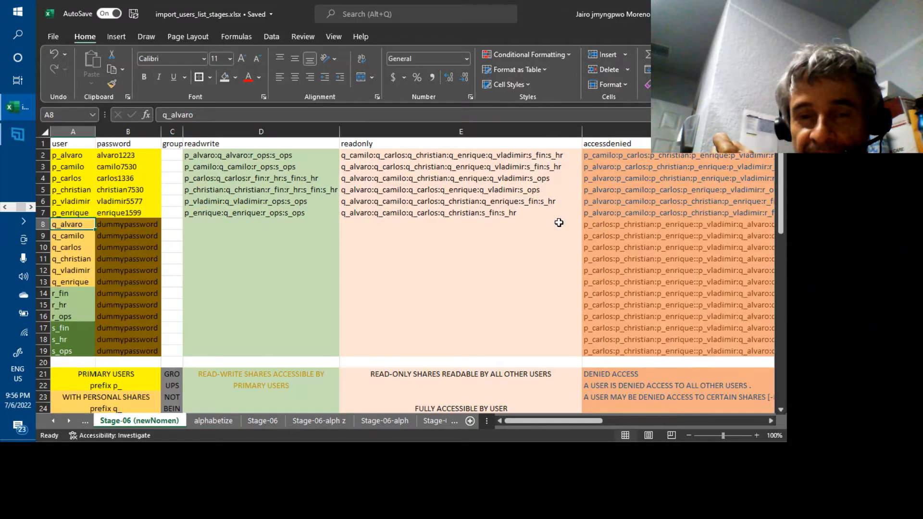
{"action": "key", "text": "Up"}
{"action": "key", "text": "Up"}
{"action": "key", "text": "Up"}
{"action": "key", "text": "Up"}
{"action": "key", "text": "Up"}
{"action": "key", "text": "Up"}
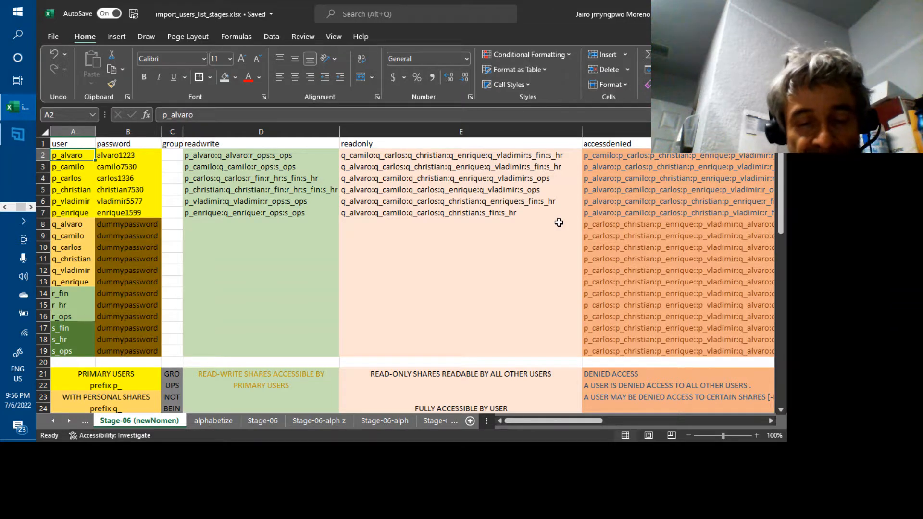
{"action": "key", "text": "shift+Down"}
{"action": "key", "text": "shift+Down"}
{"action": "key", "text": "shift+Down"}
{"action": "key", "text": "shift+Down"}
{"action": "key", "text": "shift+Down"}
{"action": "key", "text": "shift+Down"}
{"action": "key", "text": "shift+Down"}
{"action": "key", "text": "shift+Down"}
{"action": "key", "text": "shift+Down"}
{"action": "key", "text": "shift+Down"}
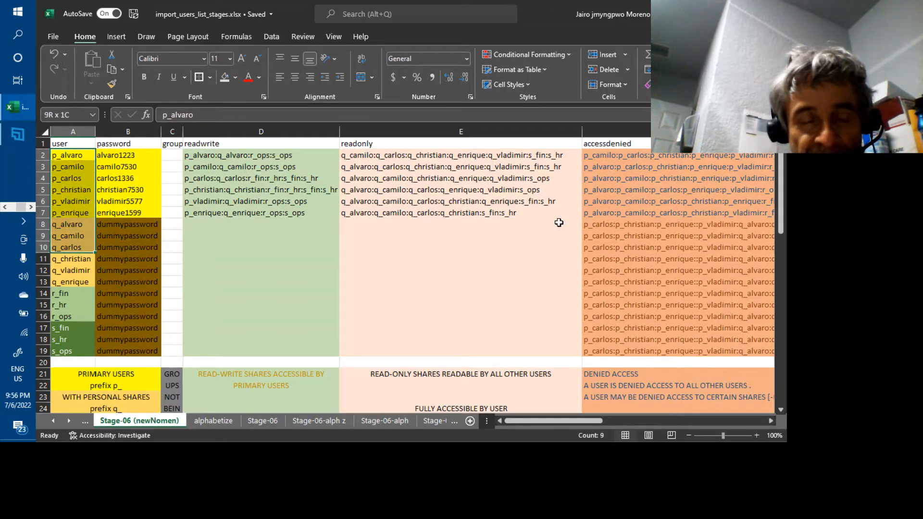
{"action": "key", "text": "shift+Down"}
{"action": "key", "text": "shift+Down"}
{"action": "key", "text": "shift+Down"}
{"action": "key", "text": "shift+Down"}
{"action": "key", "text": "shift+Down"}
{"action": "key", "text": "shift+Down"}
{"action": "key", "text": "shift+Down"}
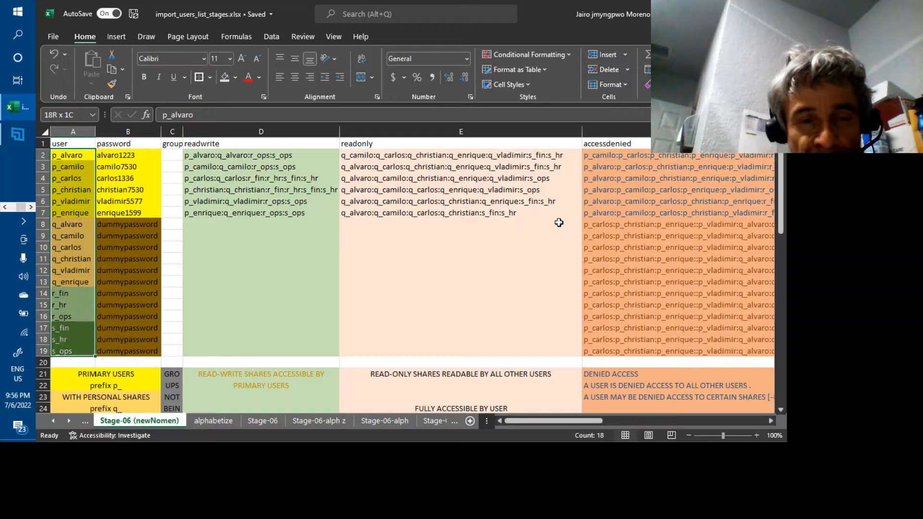
Step: Extend the selection across the password and share access columns to the quotas, covering A2 to G19
{"action": "key", "text": "shift+Right"}
{"action": "key", "text": "shift+Right"}
{"action": "key", "text": "shift+Right"}
{"action": "key", "text": "shift+Right"}
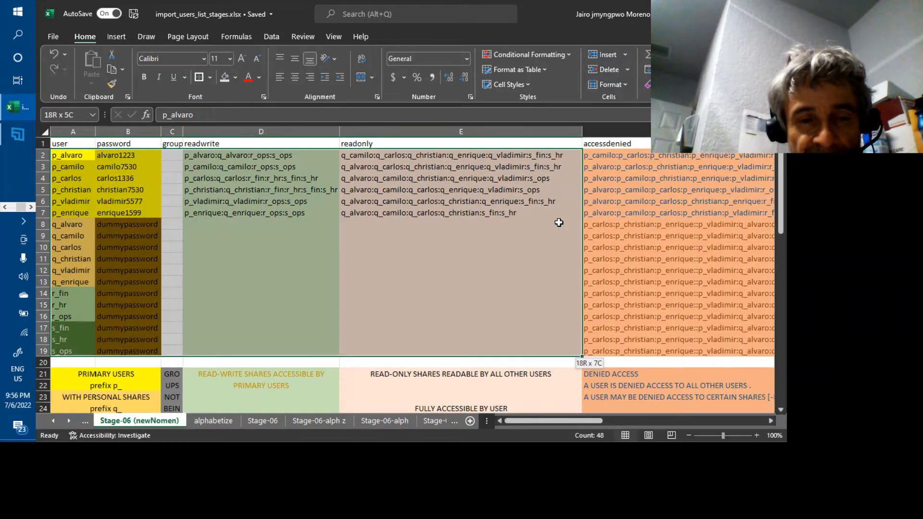
{"action": "key", "text": "shift+Right"}
{"action": "key", "text": "shift+Right"}
{"action": "key", "text": "shift+Right"}
{"action": "key", "text": "shift+Right"}
{"action": "key", "text": "shift+Right"}
{"action": "key", "text": "shift+Left"}
{"action": "key", "text": "shift+Left"}
{"action": "key", "text": "shift+Left"}
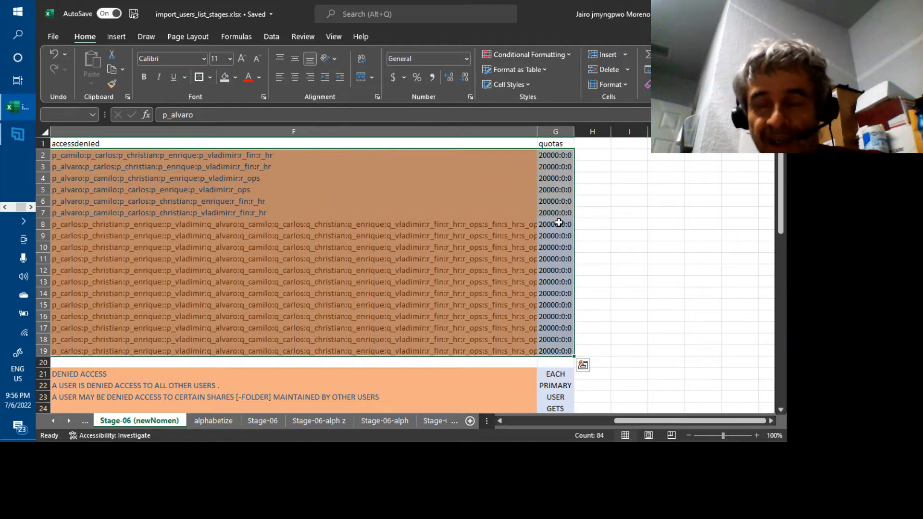
Step: View import-stage06-newNomen-20220706-alphabetized.txt in Notepad and switch to the My Cloud PR4100 user page in the browser
{"action": "key", "text": "alt+Tab"}
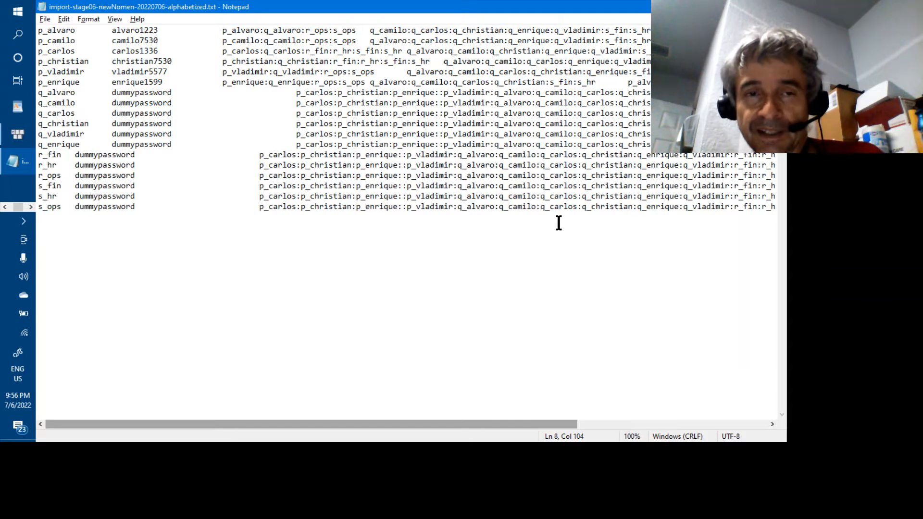
{"action": "key", "text": "alt+Tab"}
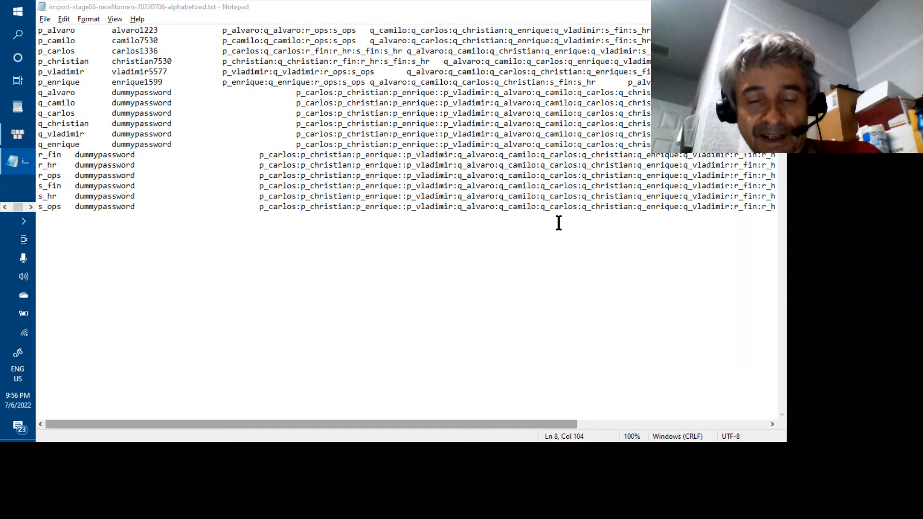
{"action": "key", "text": "alt+Tab"}
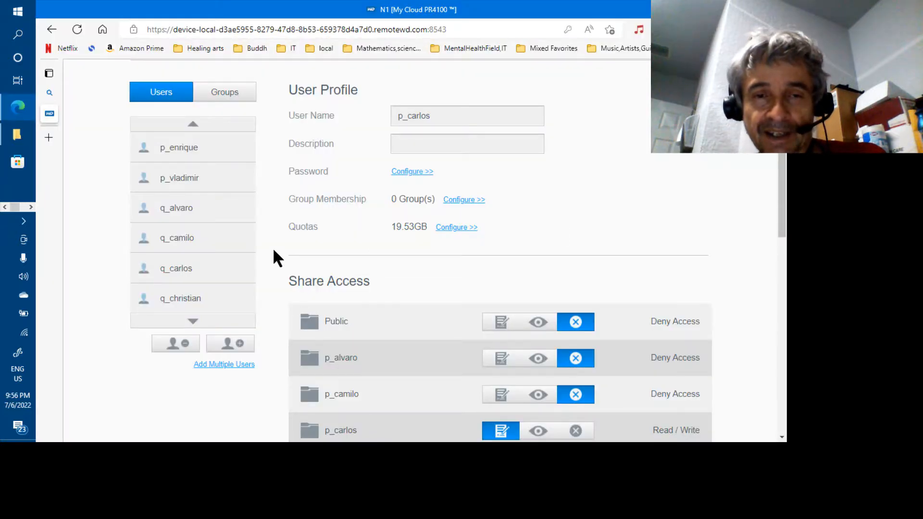
{"action": "scroll", "coordinate": [272, 247], "scroll_direction": "up", "scroll_amount": 3}
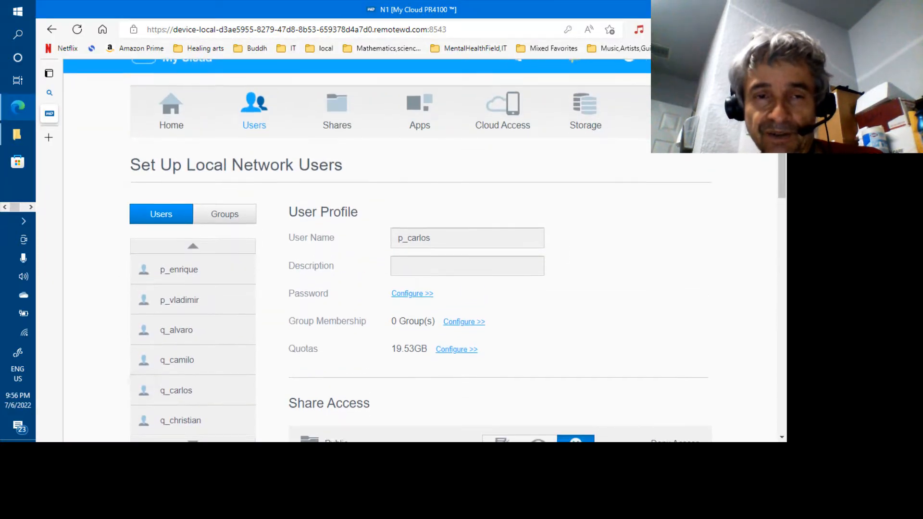
{"action": "scroll", "coordinate": [273, 247], "scroll_direction": "down", "scroll_amount": 3}
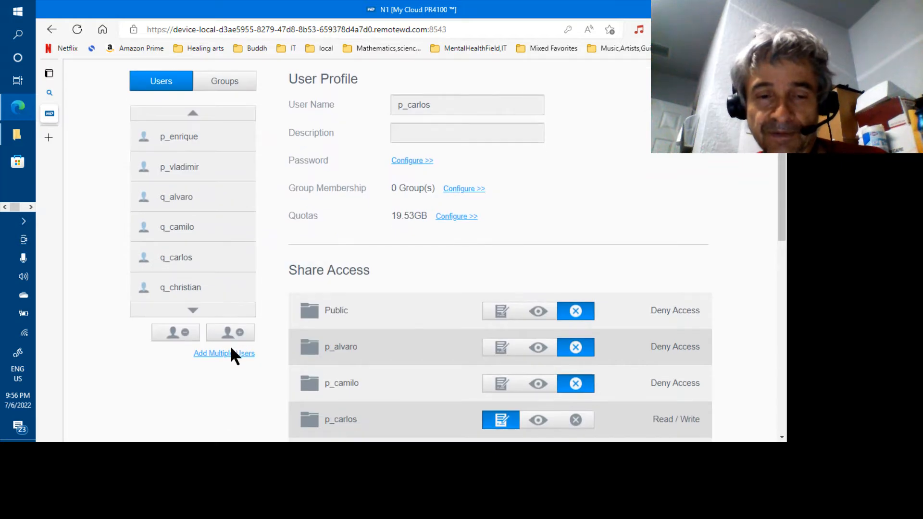
Step: Start an import of multiple users that overwrites duplicate accounts, using the list import-stage06-newNomen-20220706-alphabetized.txt
{"action": "left_click", "coordinate": [229, 354]}
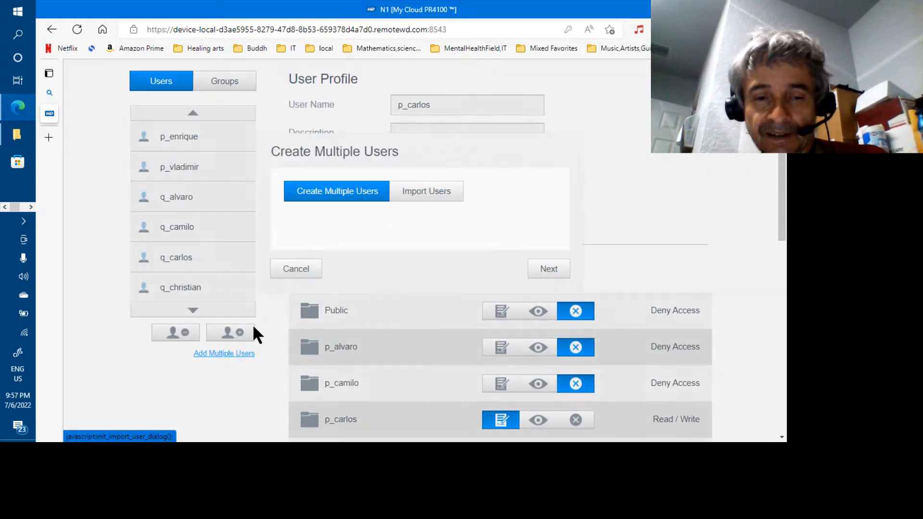
{"action": "left_click", "coordinate": [436, 194]}
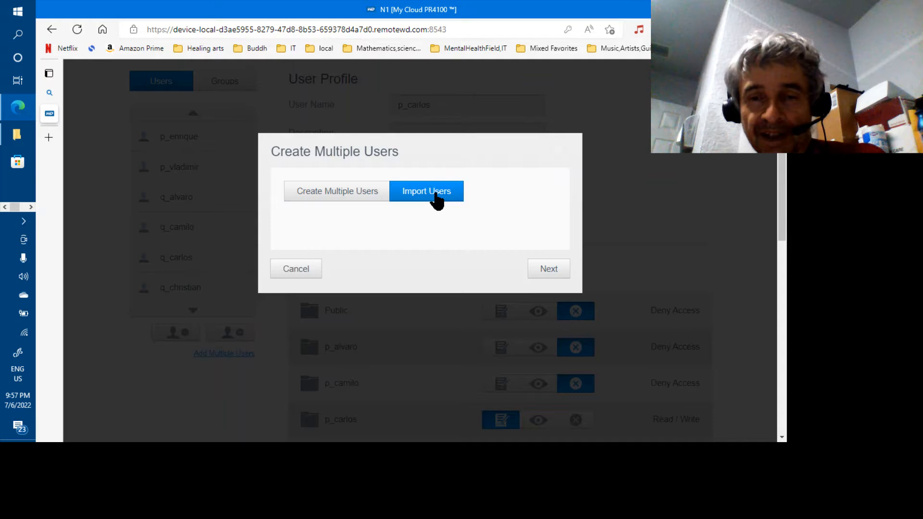
{"action": "left_click", "coordinate": [547, 269]}
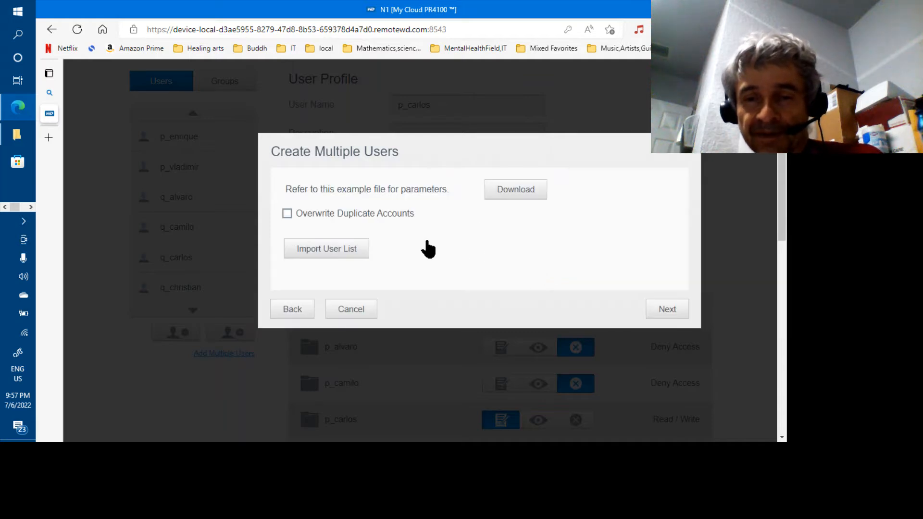
{"action": "left_click", "coordinate": [287, 214]}
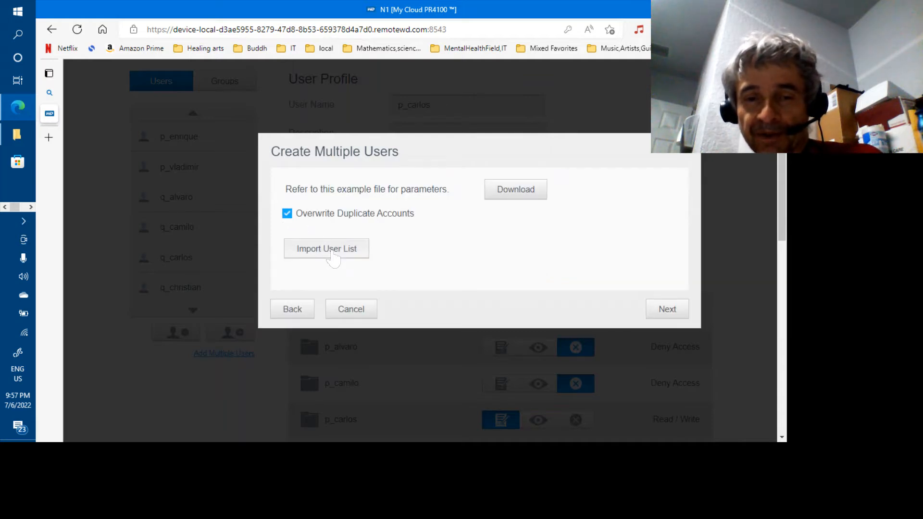
{"action": "left_click", "coordinate": [330, 247]}
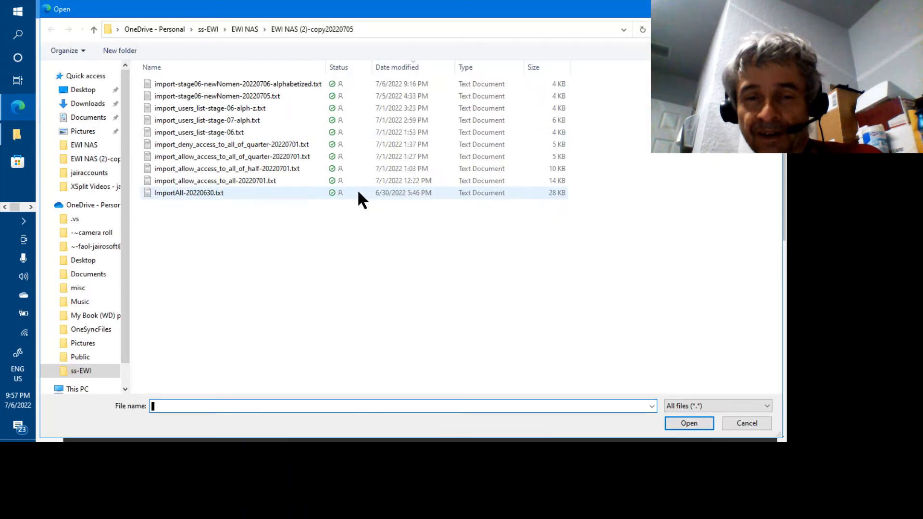
{"action": "left_click", "coordinate": [261, 84]}
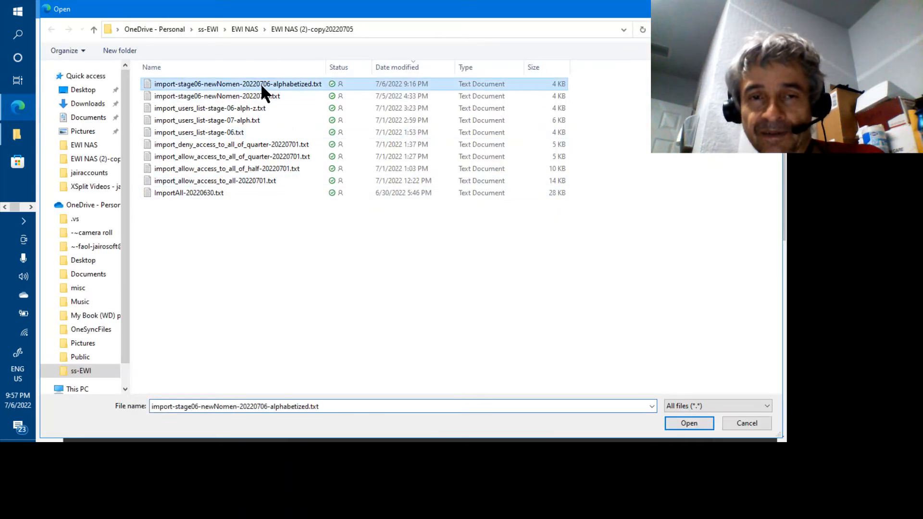
{"action": "left_click", "coordinate": [674, 418]}
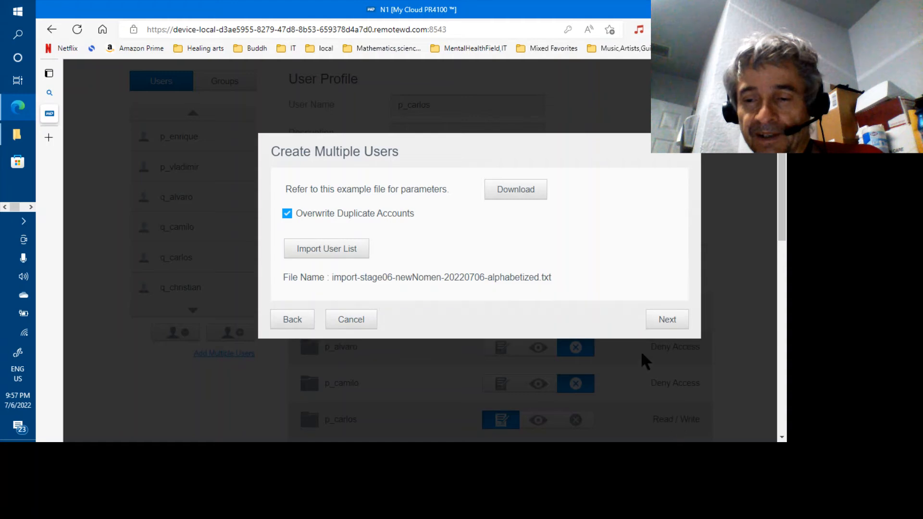
Step: Proceed to the list of accounts read from the import file and check its users
{"action": "left_click", "coordinate": [659, 321]}
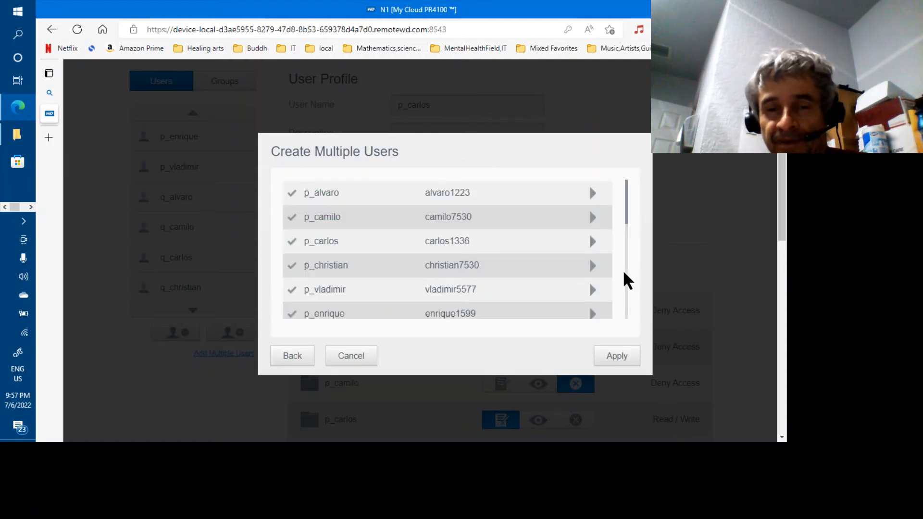
{"action": "scroll", "coordinate": [624, 273], "scroll_direction": "down", "scroll_amount": 5}
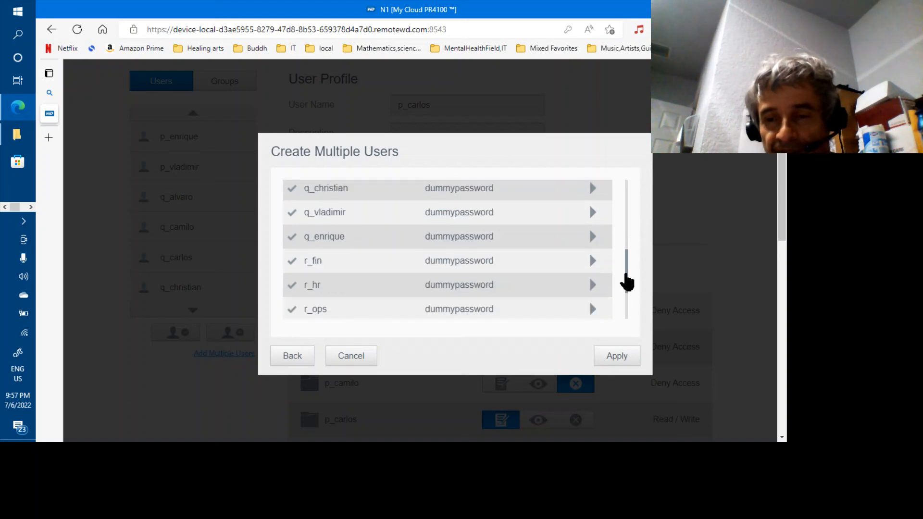